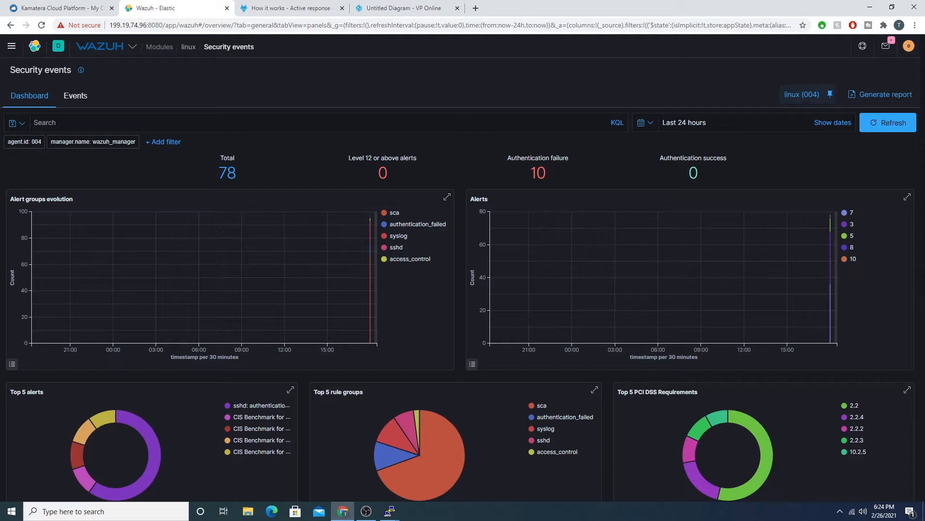
Step: Examine the alert charts and the Security Alerts list on the linux agent's Security events dashboard
scroll(487, 159, down, 4)
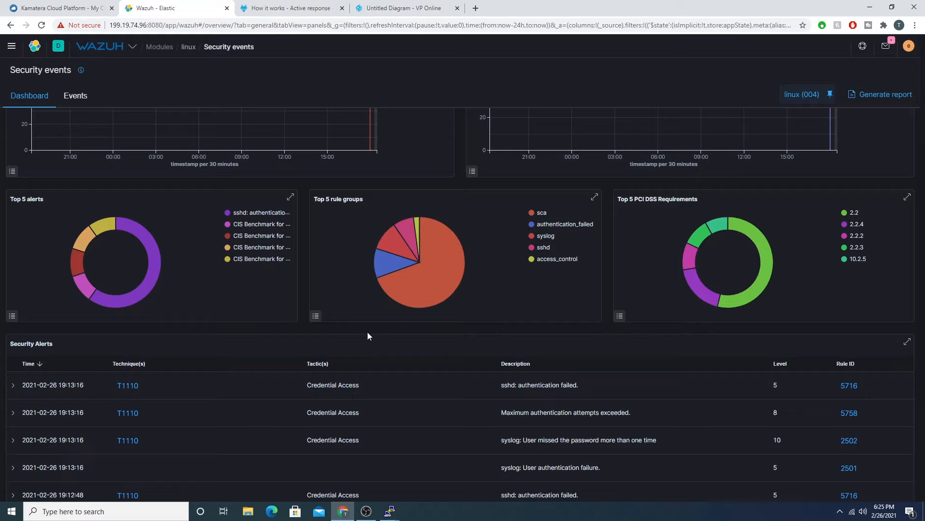
scroll(364, 332, up, 1)
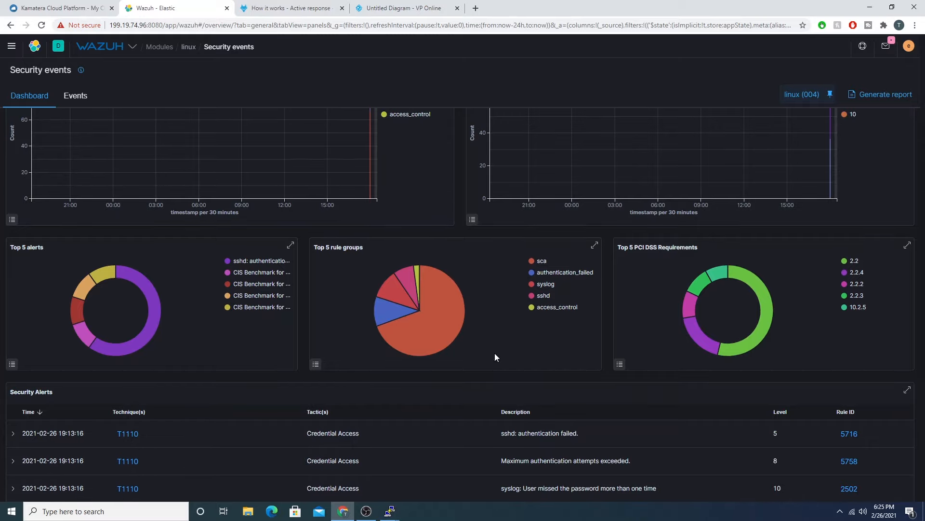
scroll(463, 377, up, 3)
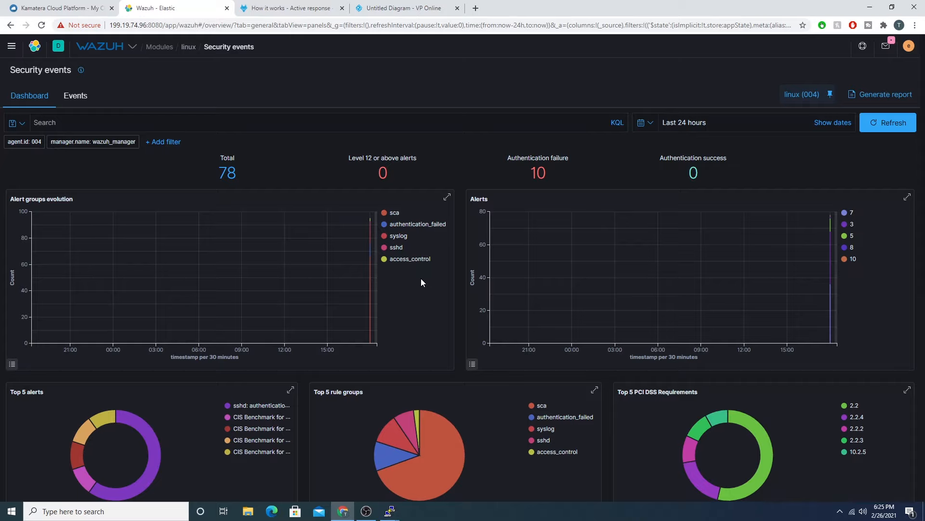
scroll(418, 282, down, 3)
scroll(414, 282, up, 3)
scroll(486, 303, down, 3)
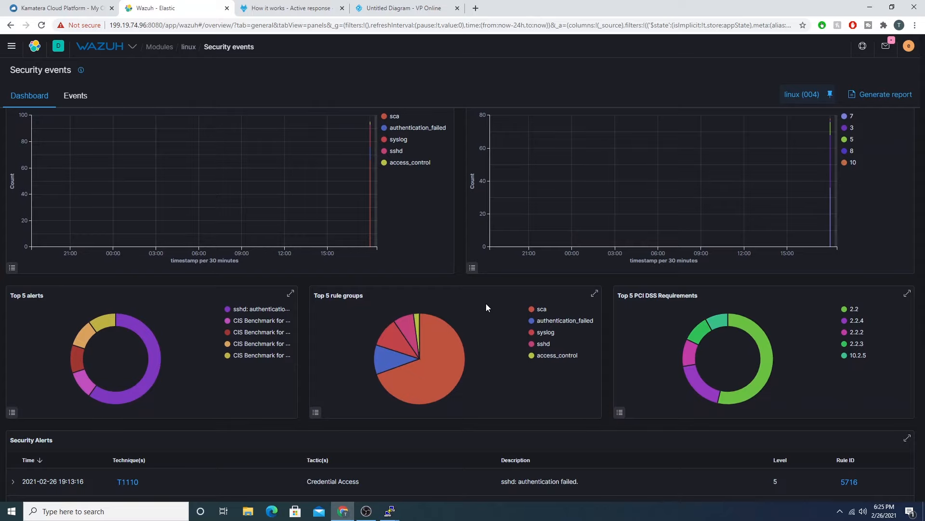
scroll(501, 250, up, 3)
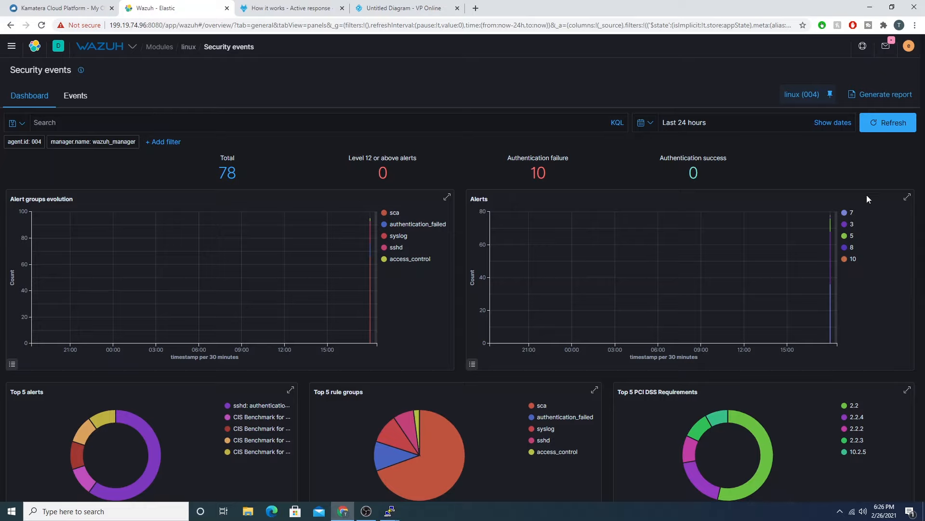
Step: Switch to the network diagram in VP Online and examine the Wazuh Agent and Wazuh Manager nodes
click(383, 8)
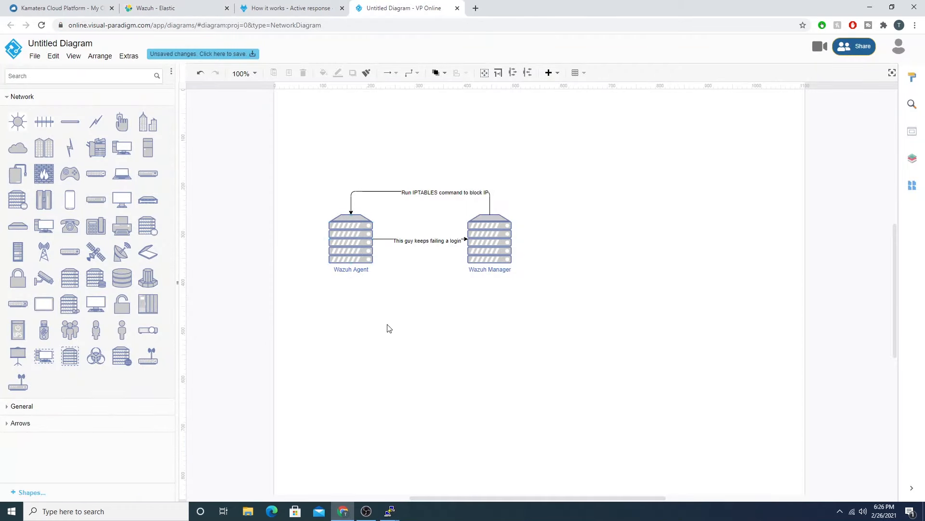
click(339, 244)
click(493, 253)
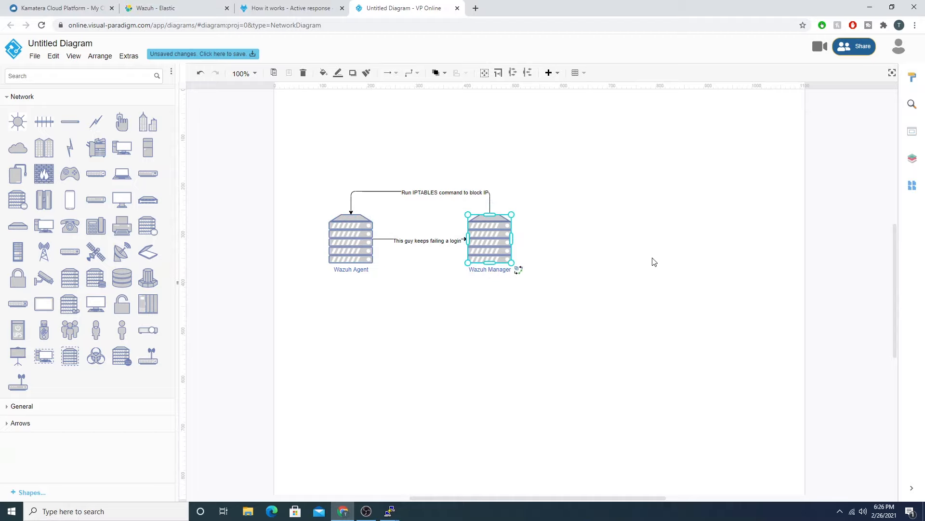
click(360, 251)
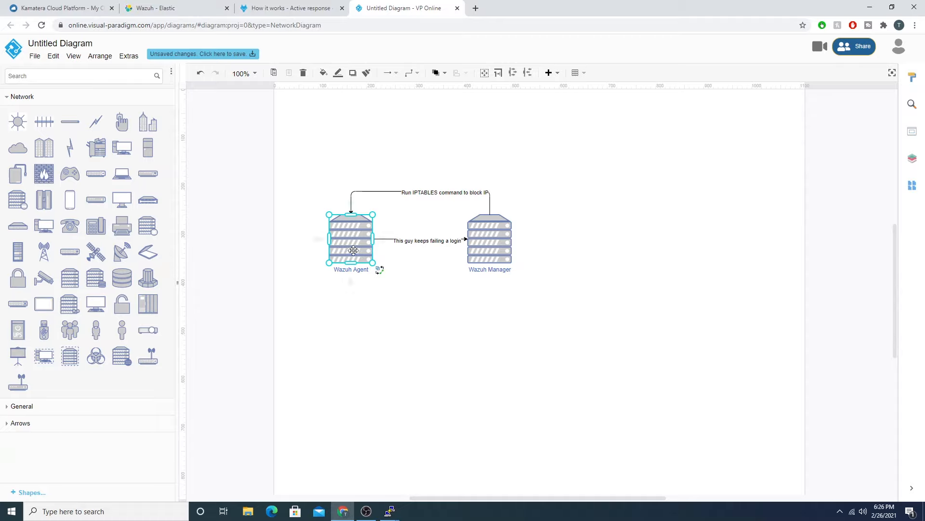
Step: Bring up the linux agent and wazuh_manager PuTTY terminals and arrange them side by side, with the agent session active
click(391, 510)
click(329, 492)
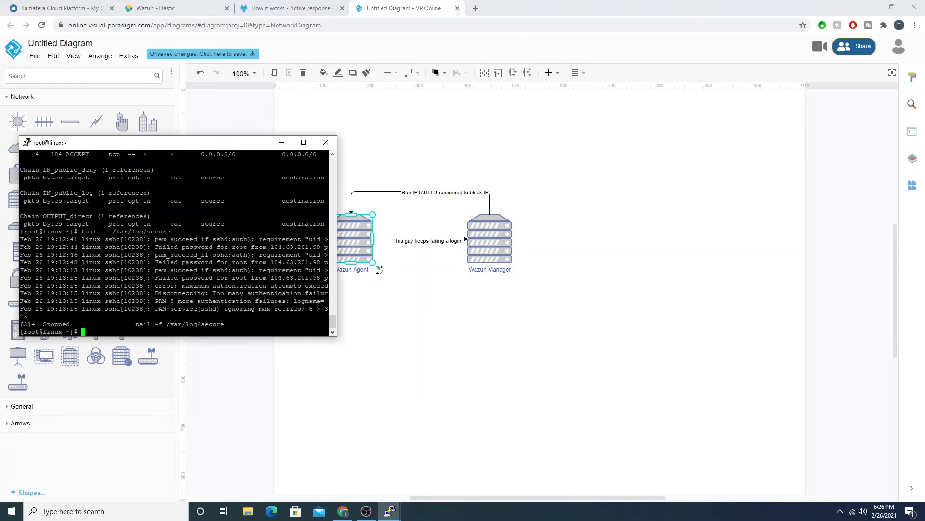
drag(197, 138, 202, 78)
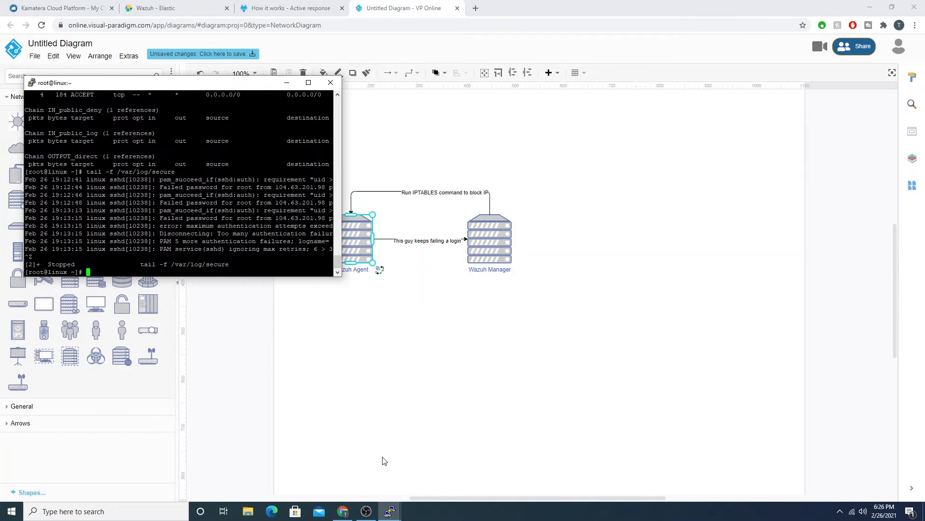
click(390, 510)
click(436, 470)
drag(123, 92, 568, 92)
click(316, 236)
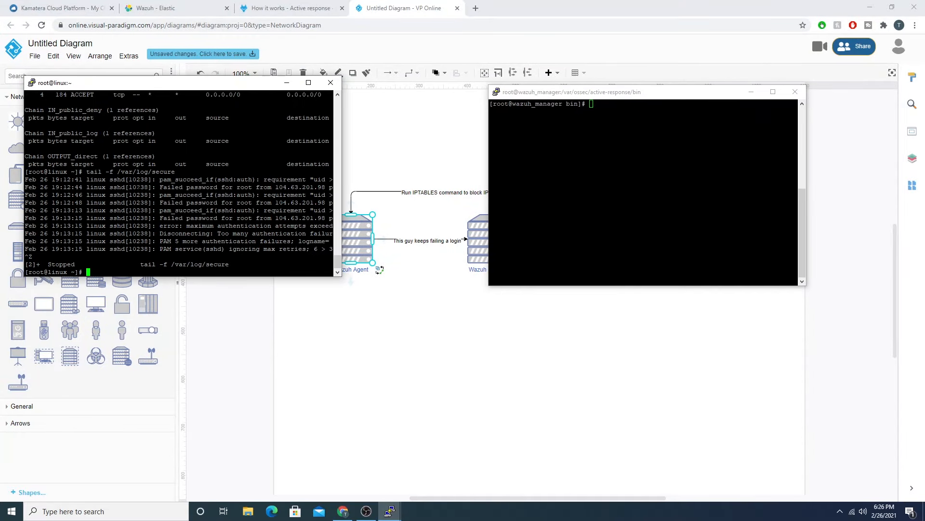
Step: Clear the linux agent terminal and follow the log with tail -f /var/log/messages
text(clear)
key(Return)
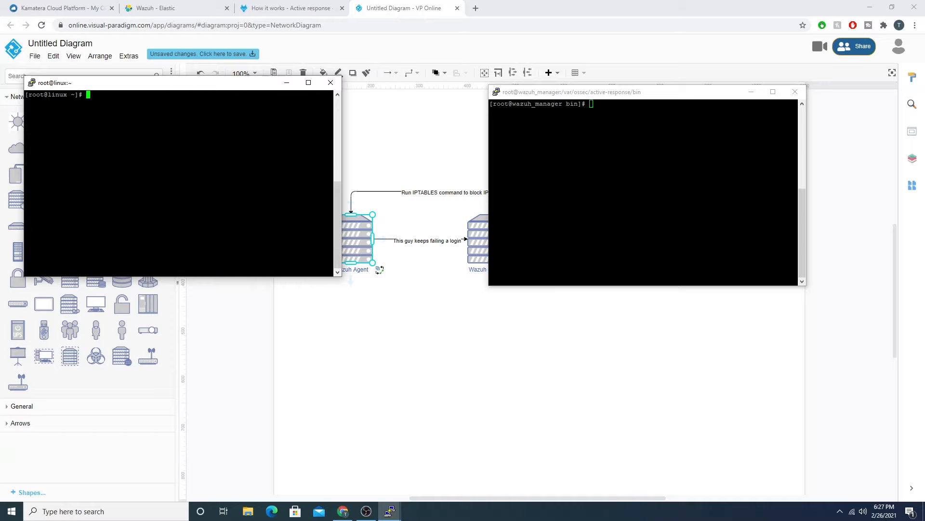
text(tail -f /var/log/messages)
key(Return)
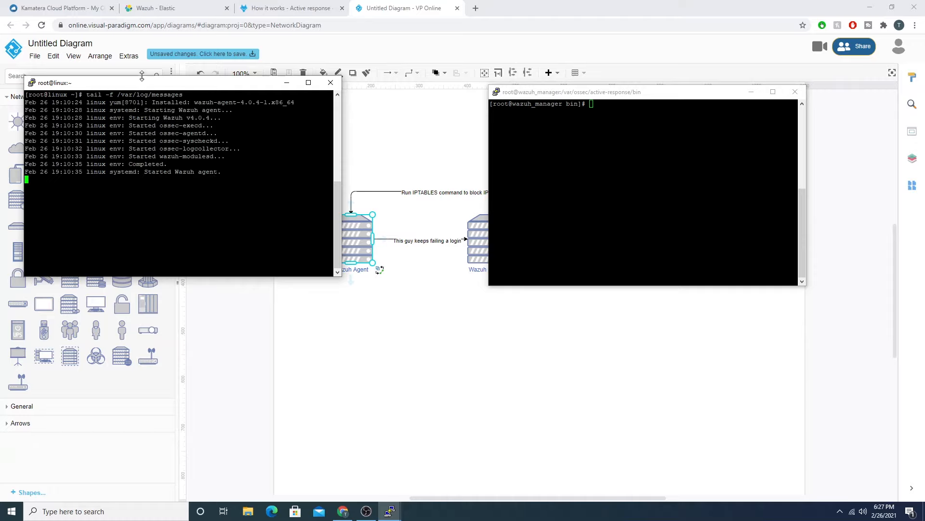
Step: Stop following the messages log and run tail -f /var/log/secure on the linux agent
key(ctrl+z)
key(Up)
key(BackSpace)
key(BackSpace)
key(BackSpace)
key(BackSpace)
key(BackSpace)
key(BackSpace)
key(BackSpace)
key(BackSpace)
key(BackSpace)
key(BackSpace)
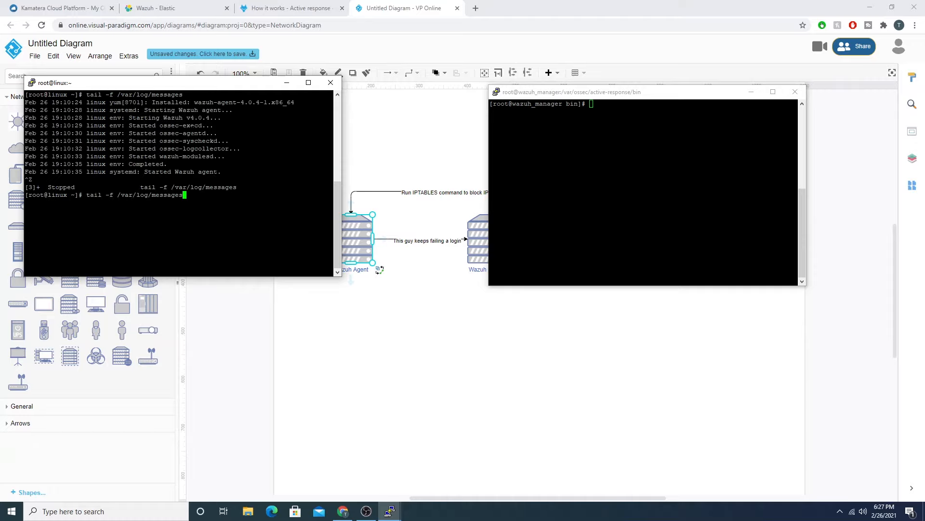
text(/secure)
key(Return)
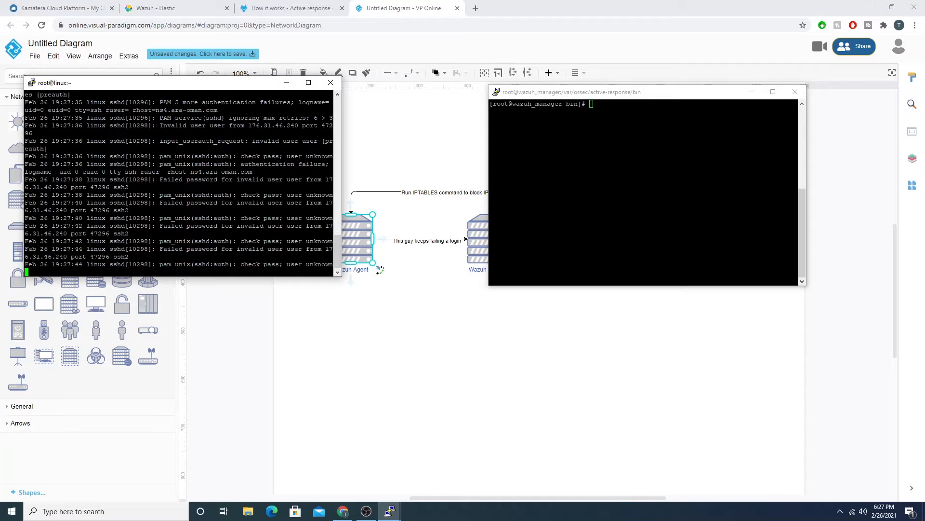
Step: Examine the failed-login connector in the VP Online diagram, and the Security Alerts list in the Wazuh dashboard
click(406, 295)
click(352, 248)
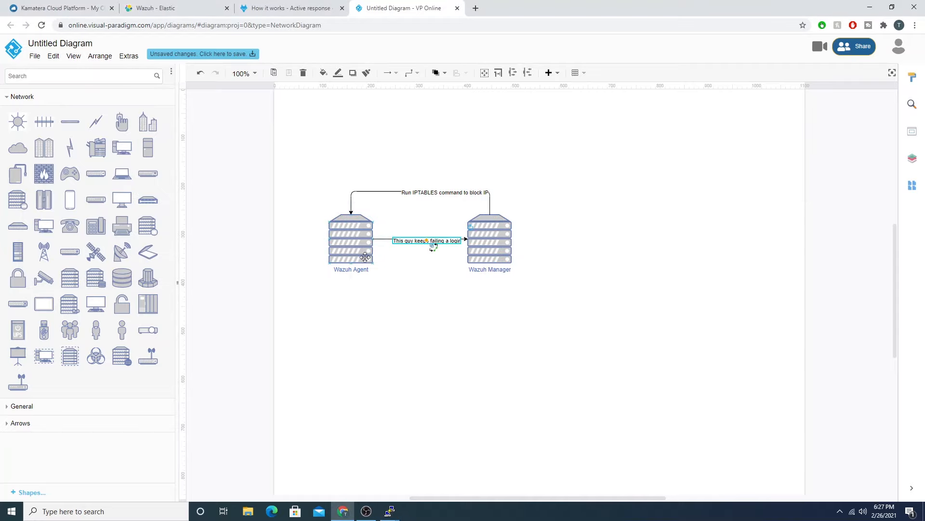
click(440, 277)
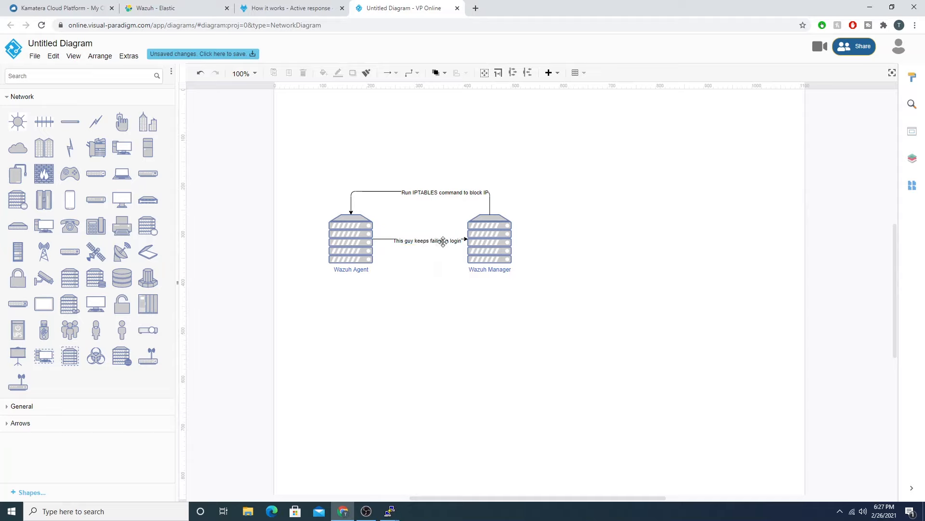
click(151, 5)
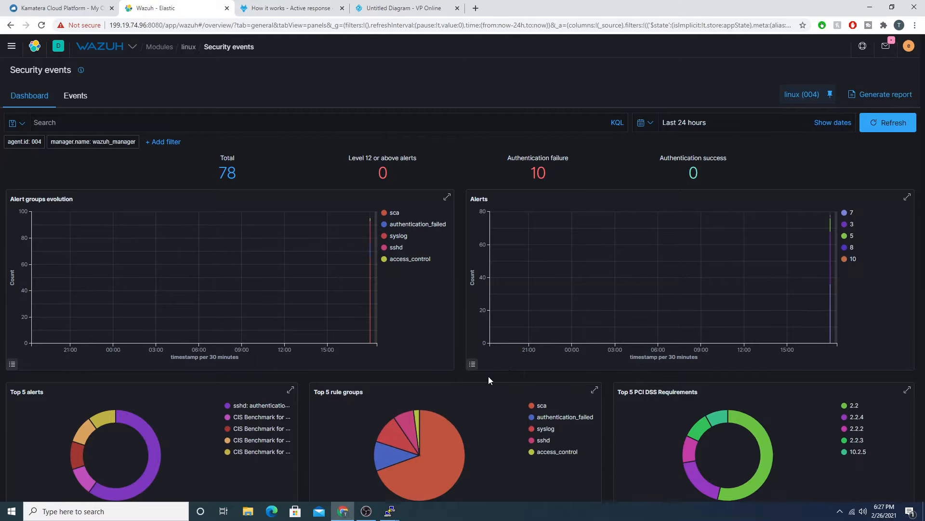
scroll(488, 376, down, 7)
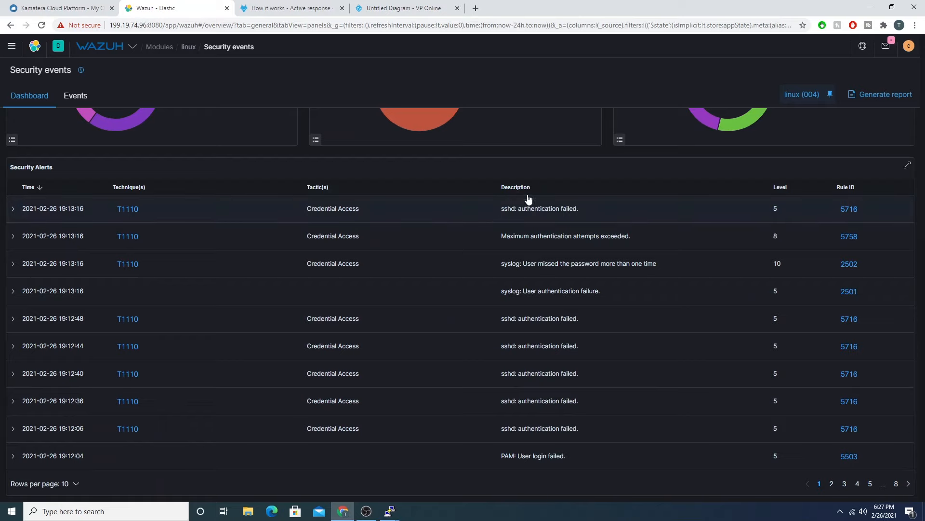
scroll(495, 248, up, 8)
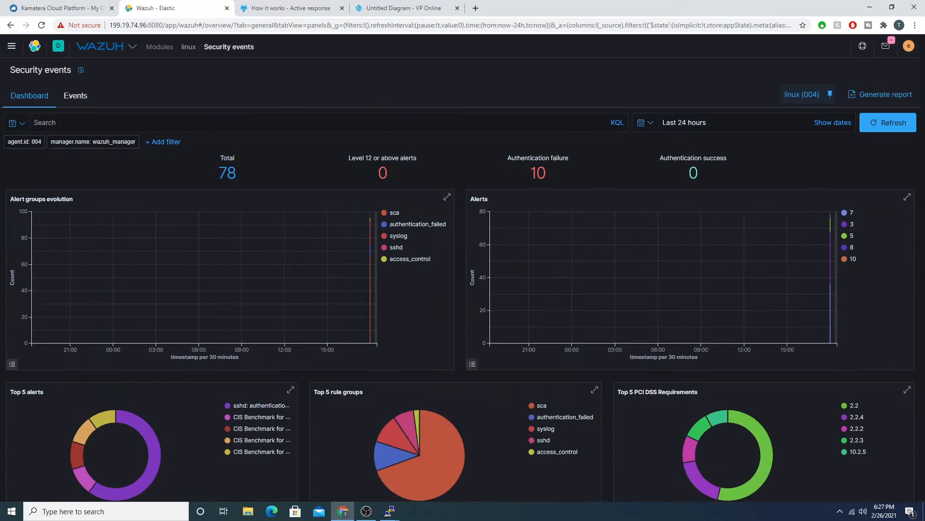
Step: View the Wazuh documentation page on how active response works, and examine the IPTABLES block connector in the diagram
click(288, 7)
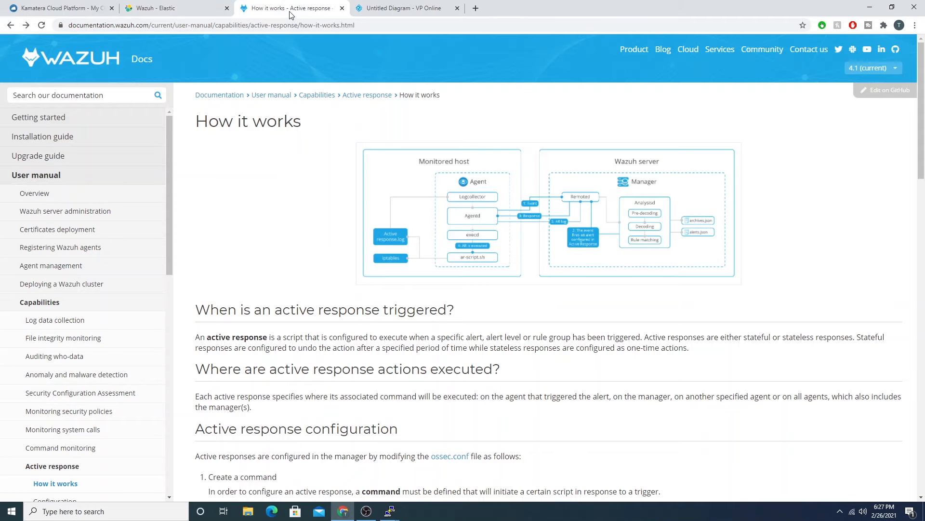
click(387, 6)
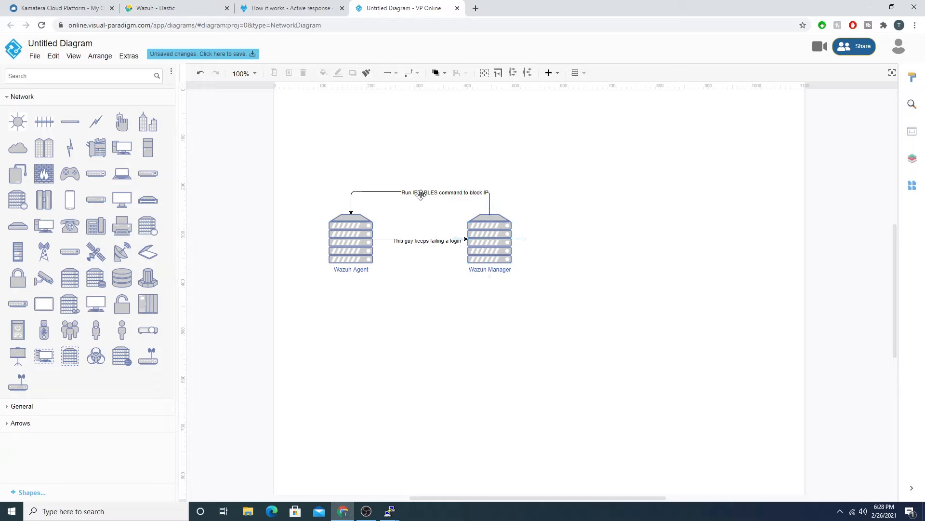
click(342, 243)
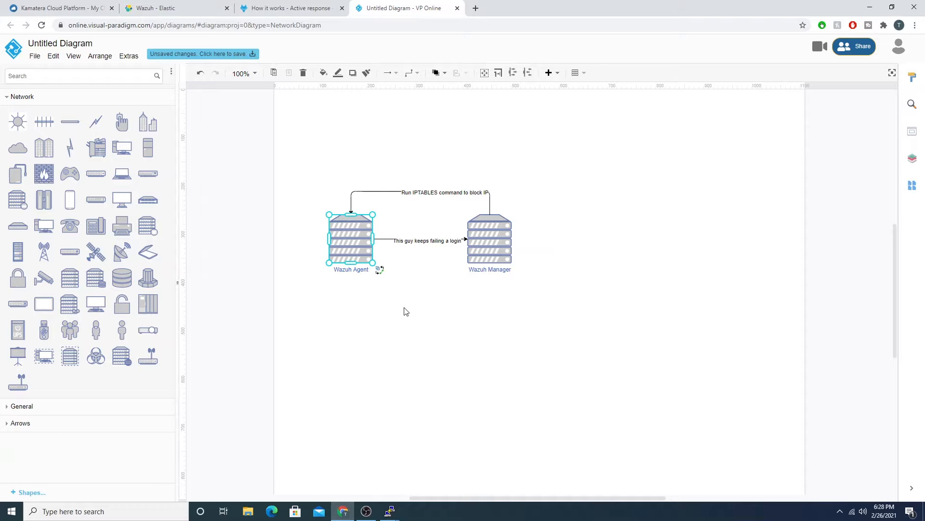
click(421, 193)
click(698, 274)
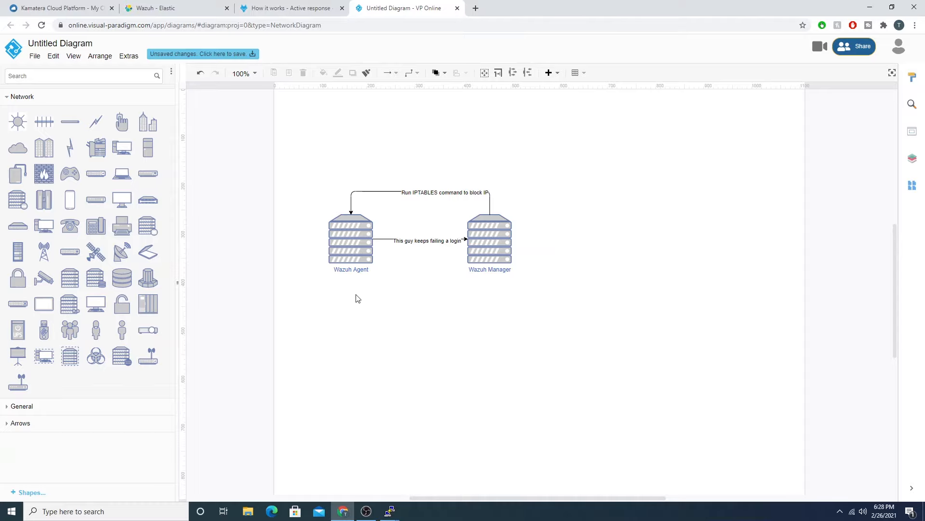
Step: Switch to the linux agent's PuTTY terminal, enlarge its window, stop following the secure log and clear the screen
click(397, 508)
click(338, 466)
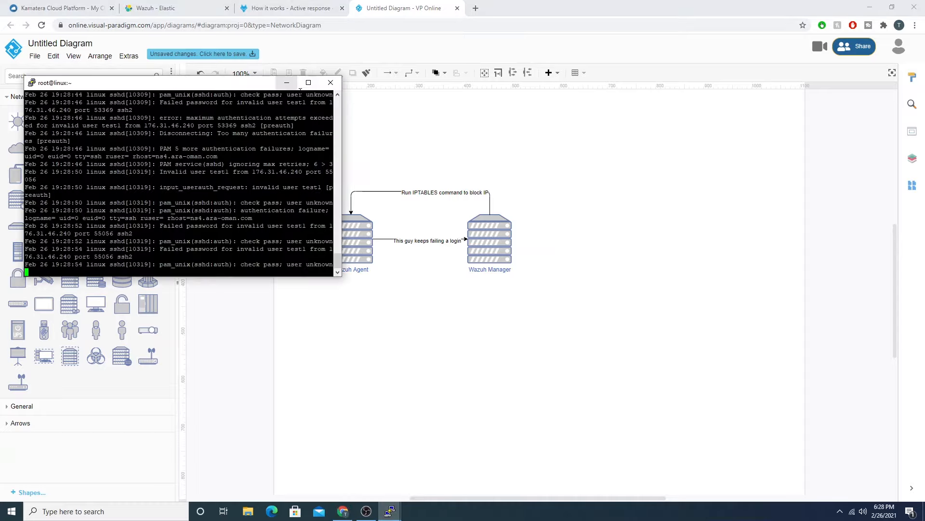
drag(203, 84, 207, 43)
drag(341, 228, 820, 365)
key(ctrl+z)
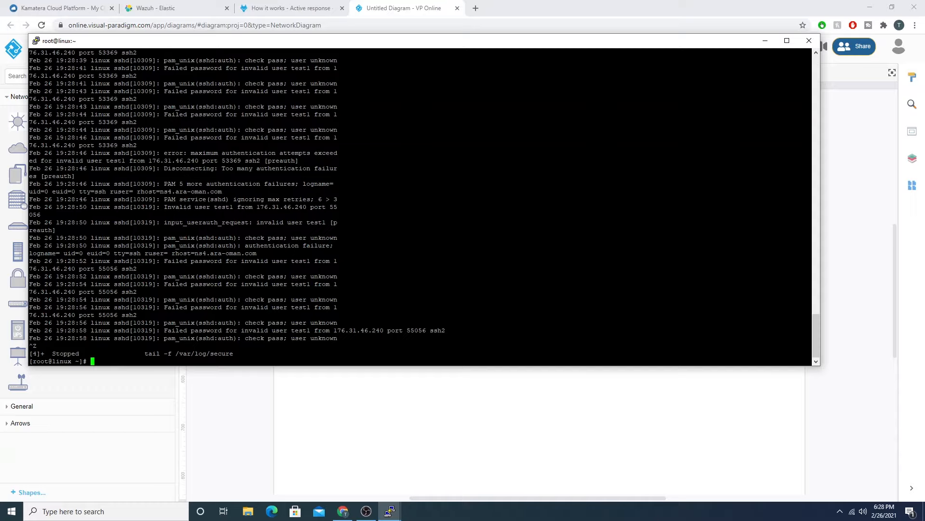
text(clear)
key(Return)
Step: List the agent's firewall rules with iptables -nvL and highlight the source of the port 22 ACCEPT rule
text(ipot)
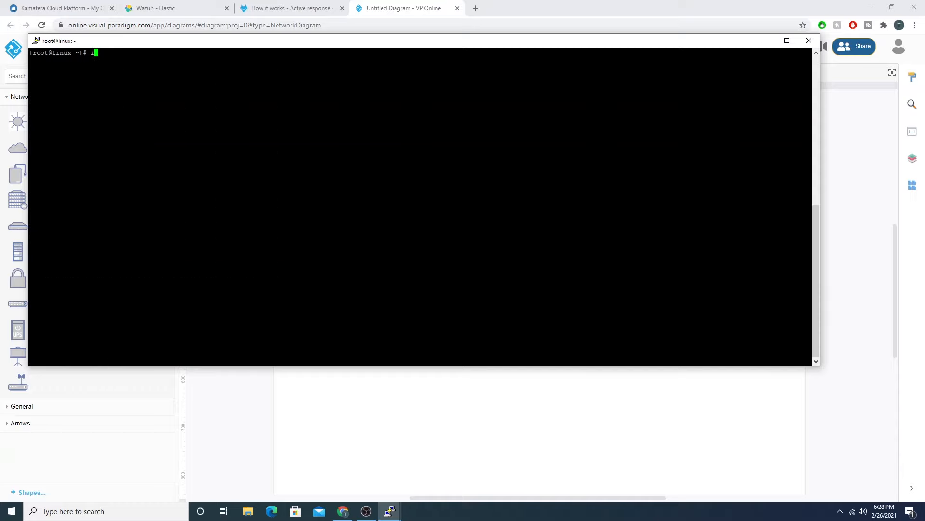
key(BackSpace)
key(BackSpace)
text(tables -nvL)
key(Return)
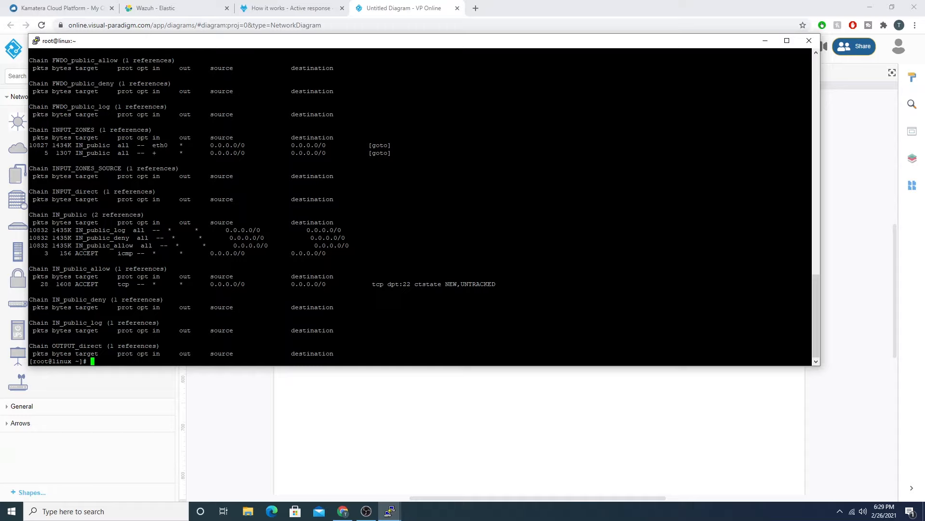
drag(395, 284, 409, 284)
drag(210, 284, 244, 285)
drag(206, 284, 245, 285)
Step: Bring up the wazuh_manager terminal and narrow the linux agent terminal so the two windows no longer overlap
mouse_move(391, 511)
click(428, 466)
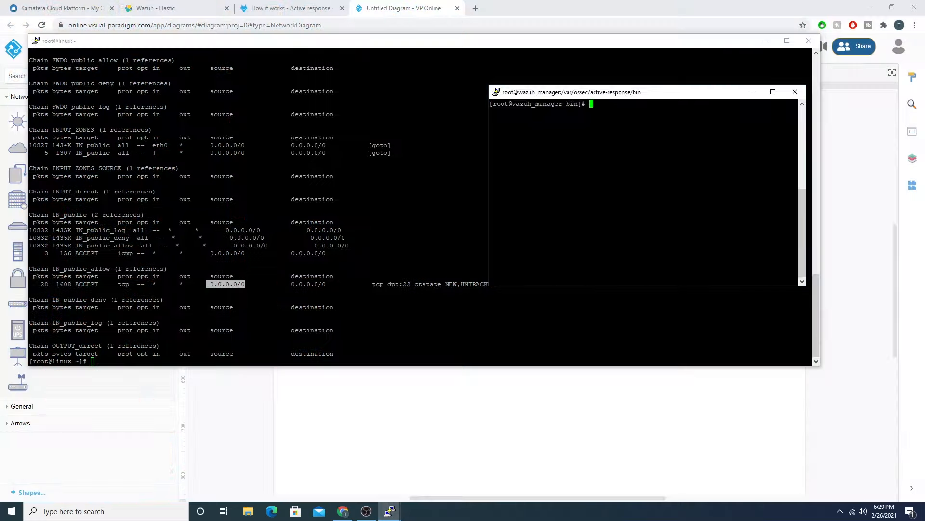
drag(531, 94, 460, 24)
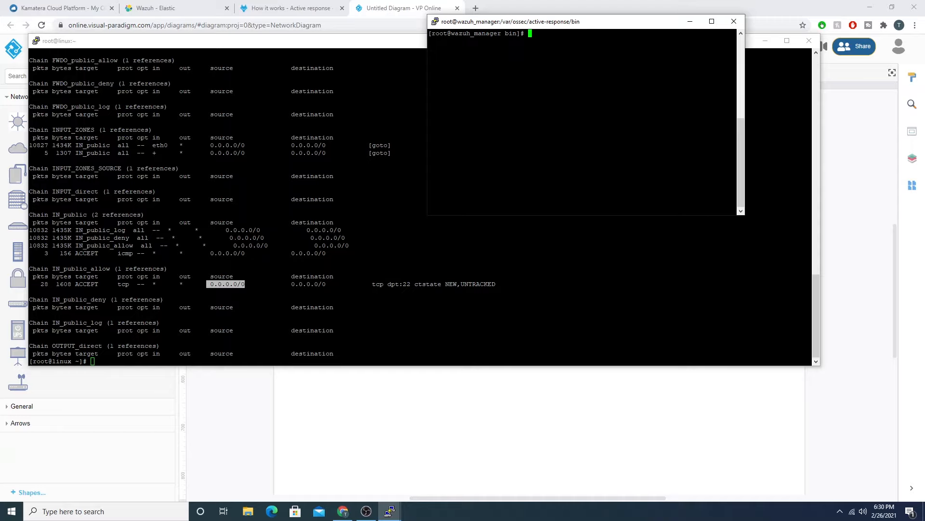
drag(501, 20, 541, 17)
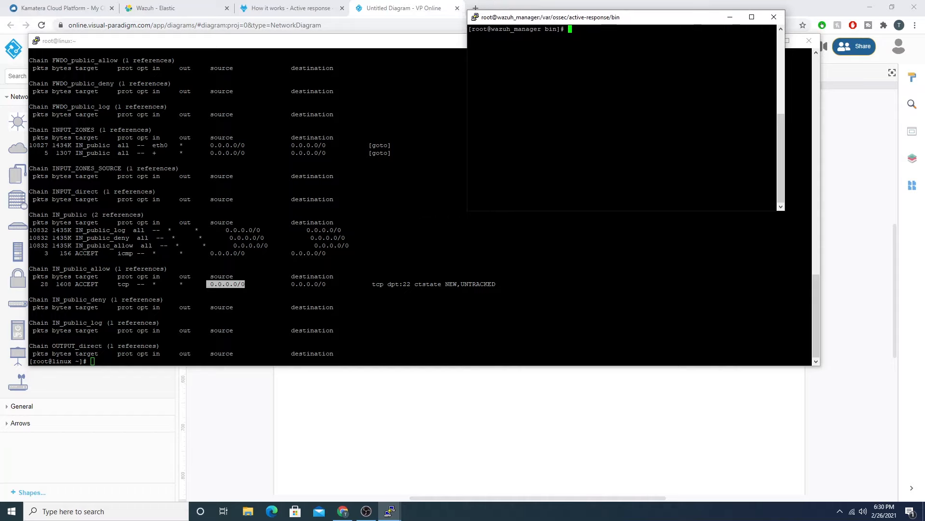
click(817, 260)
drag(817, 257, 382, 243)
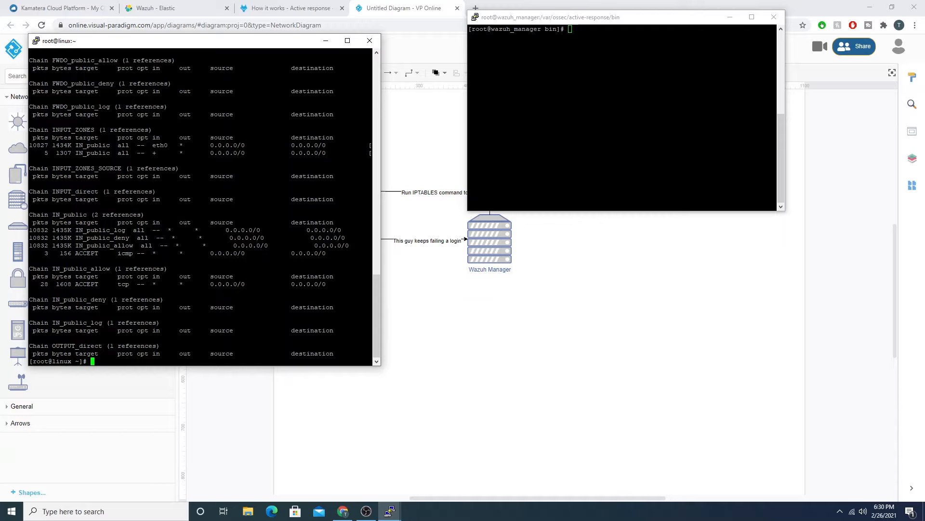
Step: Enlarge the wazuh_manager terminal over the agent window and list the scripts in /var/ossec/active-response/bin with ls
drag(536, 20, 162, 54)
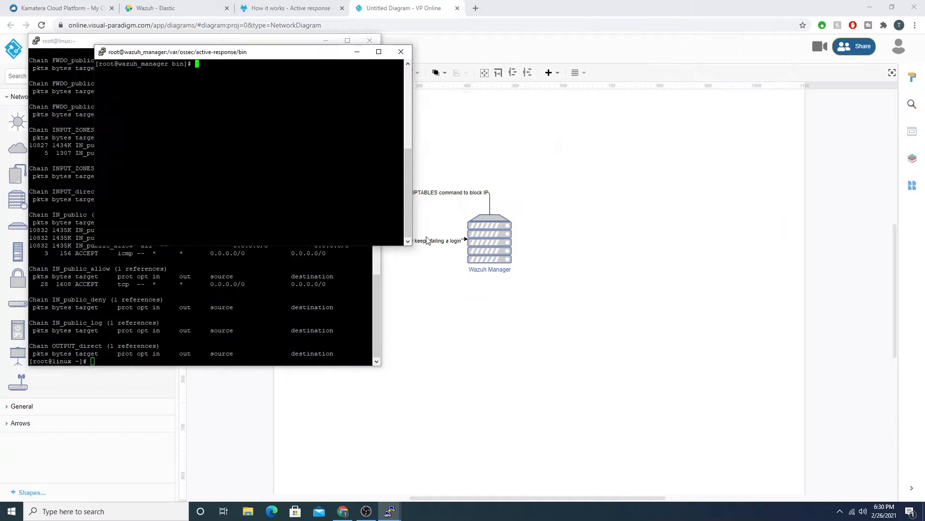
drag(411, 246, 759, 433)
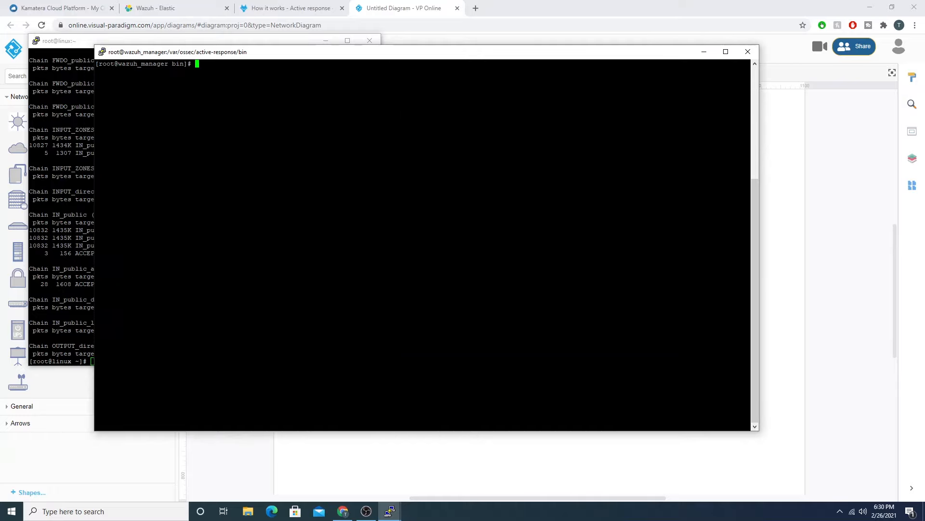
text(ls)
key(Return)
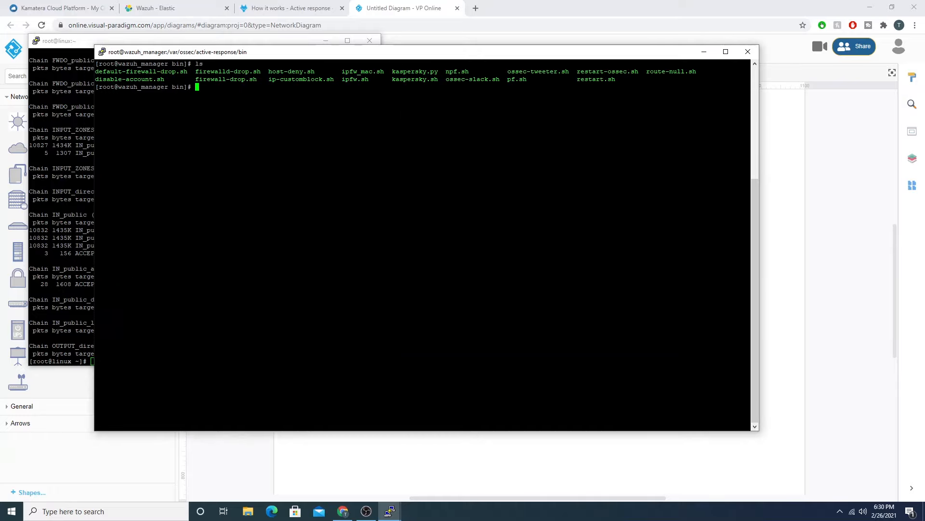
Step: Print the manager terminal's current working directory and highlight the active-response/bin part of the path
text(pwd)
key(Return)
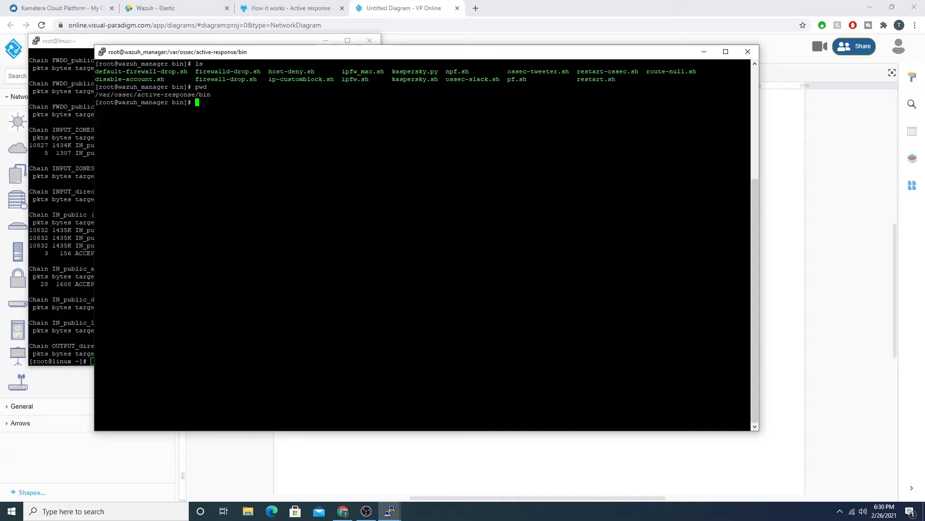
drag(138, 94, 211, 95)
click(212, 95)
drag(195, 94, 213, 95)
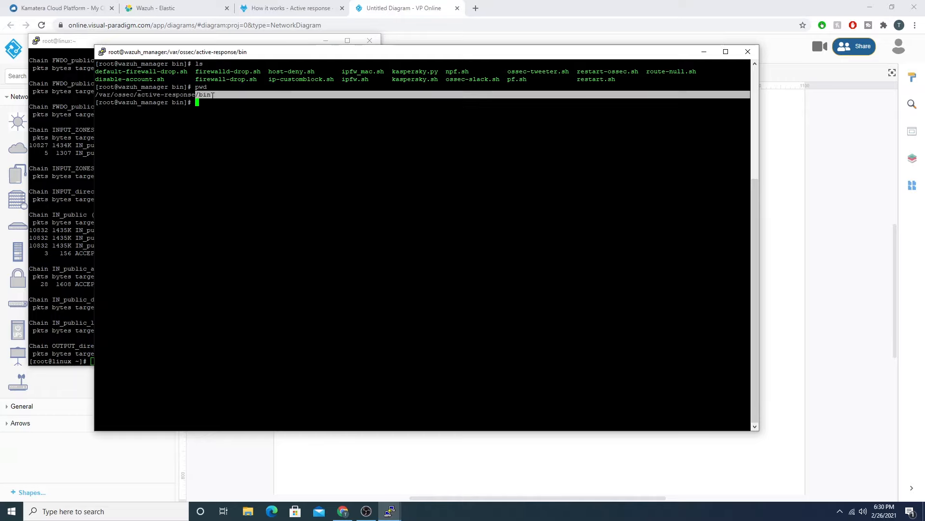
drag(134, 95, 213, 95)
Step: Move the wazuh_manager terminal off the agent window and open firewall-drop.sh in nano
drag(225, 52, 225, 44)
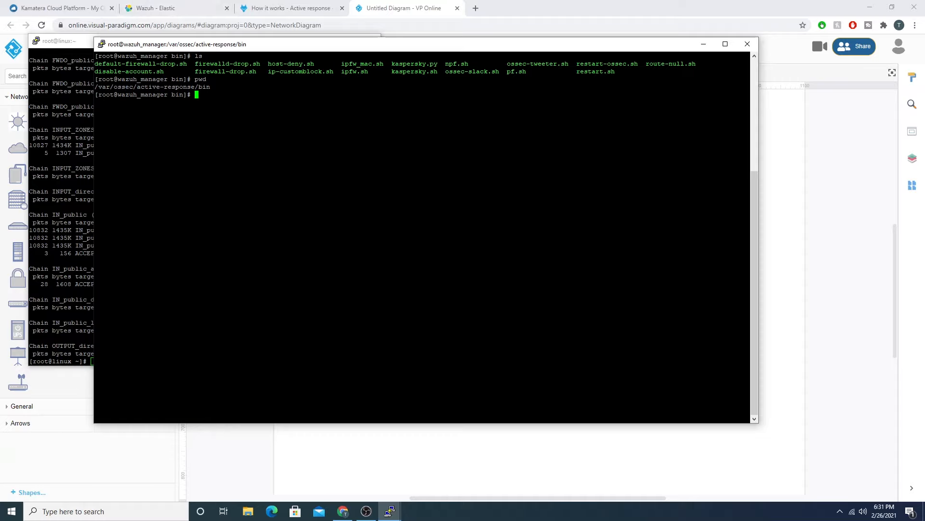
drag(185, 46, 386, 84)
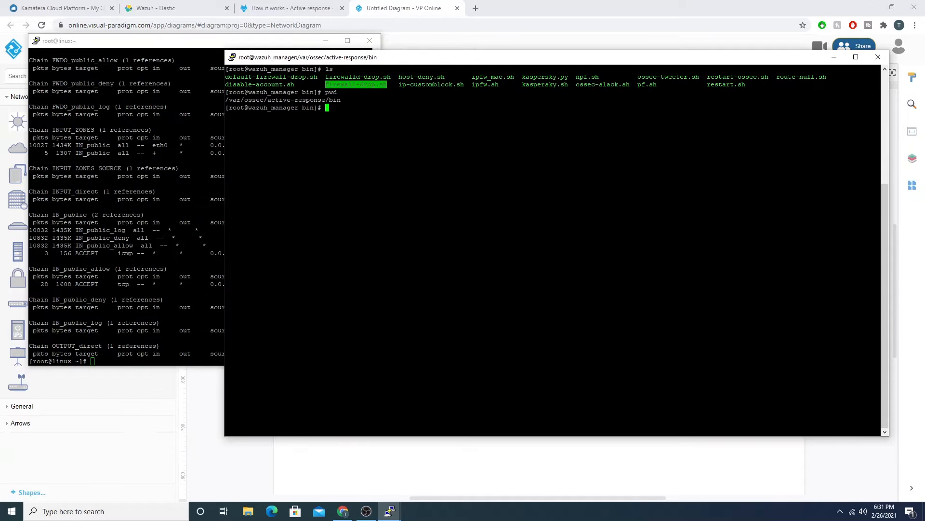
text(nano)
text(firewall-drop.sh)
key(Return)
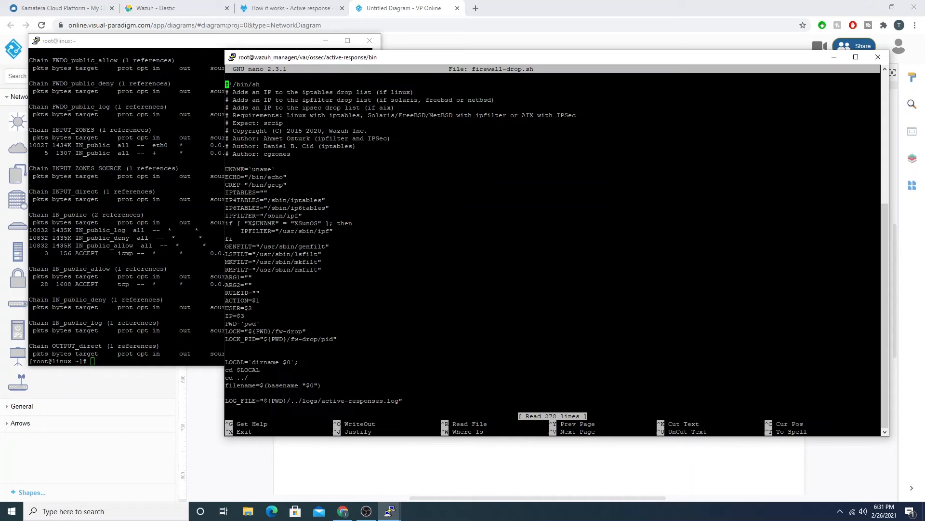
Step: Skim the firewall-drop.sh script down to its end and return to its header
key(Page_Down)
key(Page_Down)
key(Page_Down)
key(Page_Down)
key(Page_Down)
key(Page_Down)
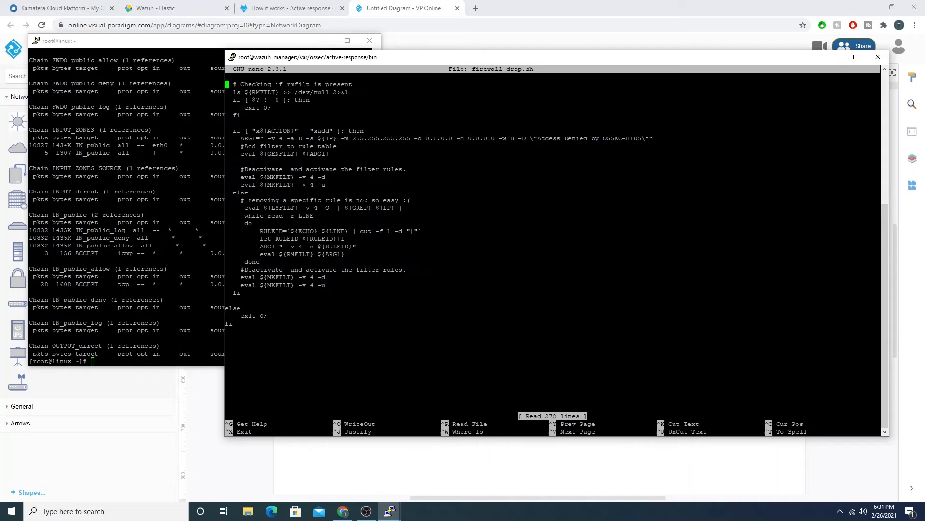
key(Page_Up)
key(Page_Up)
key(Page_Up)
key(Page_Up)
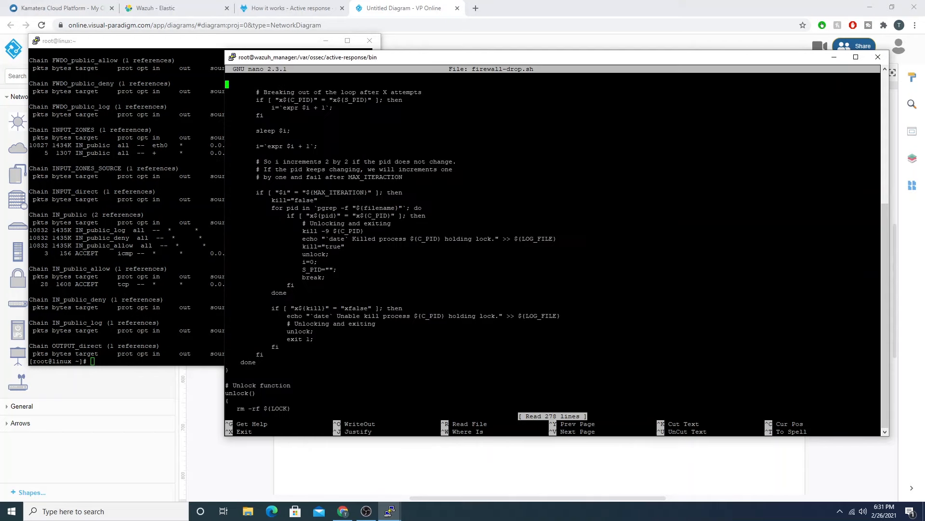
key(Page_Up)
key(Page_Up)
Step: Examine the iptables path variables and the following sections of firewall-drop.sh, and exit nano without changes
key(Down)
key(Down)
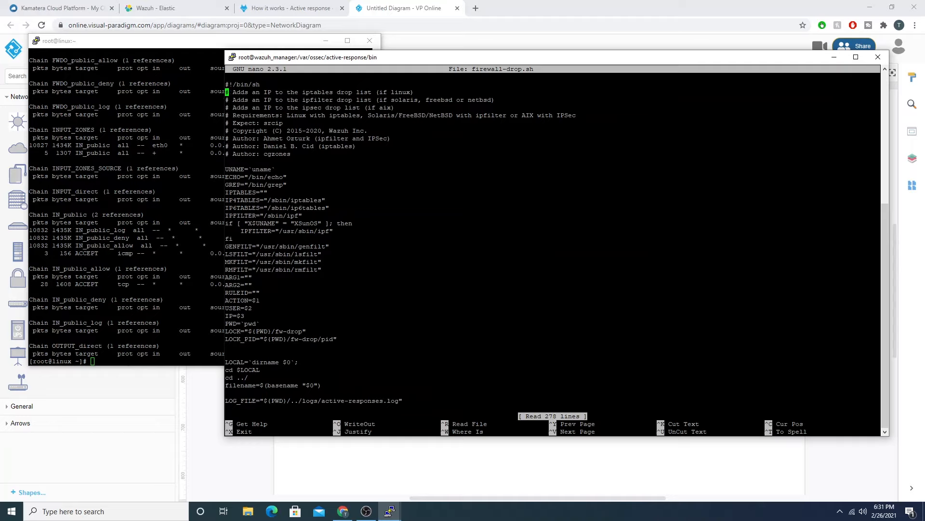
key(Down)
key(Down)
key(Down)
key(Down)
key(Down)
key(Down)
key(Down)
key(Down)
key(Down)
key(Down)
key(Down)
key(Down)
key(Down)
key(Down)
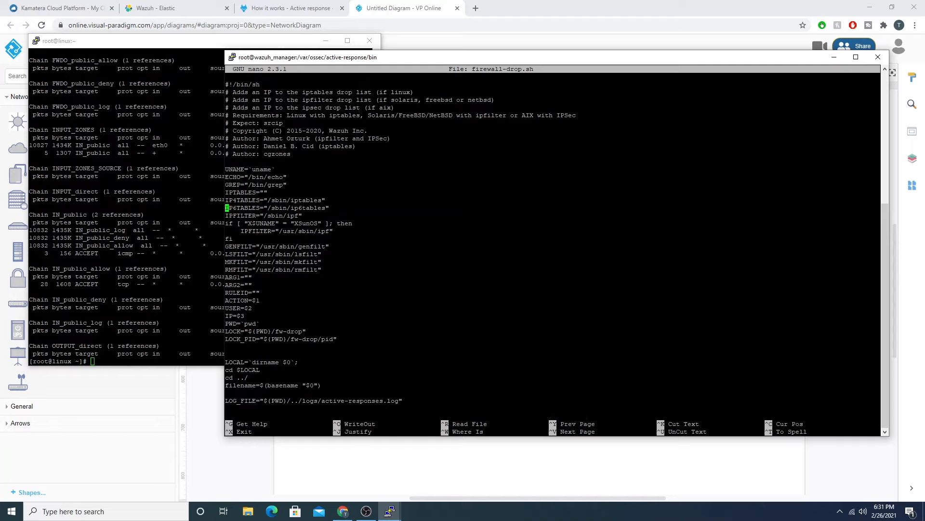
key(Up)
drag(226, 208, 256, 207)
key(Down)
key(Page_Down)
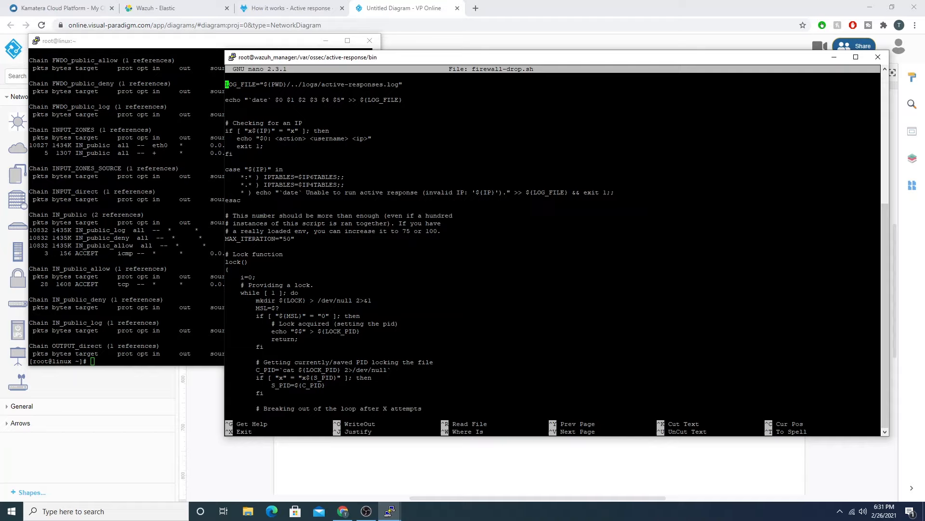
key(Page_Down)
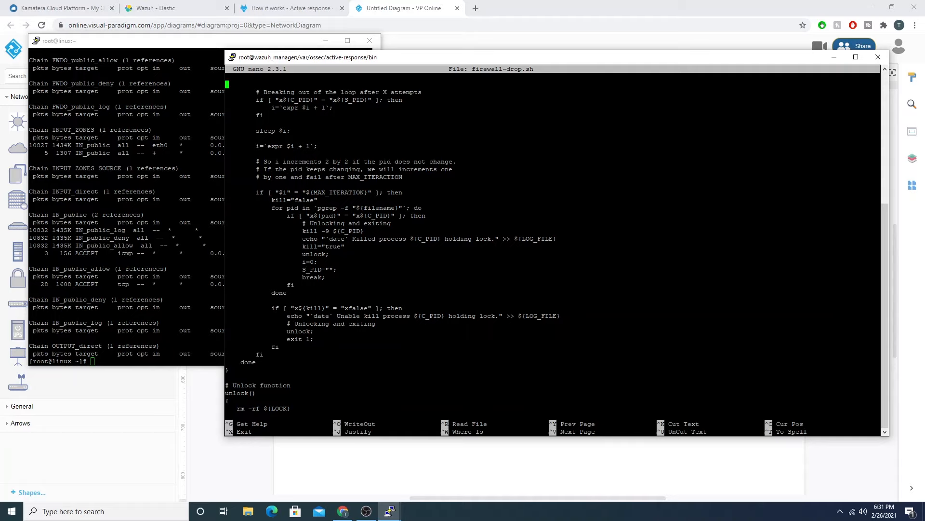
key(ctrl+x)
Step: Switch to the linux agent terminal and list the scripts in /var/ossec/active-response/bin
key(alt+Tab)
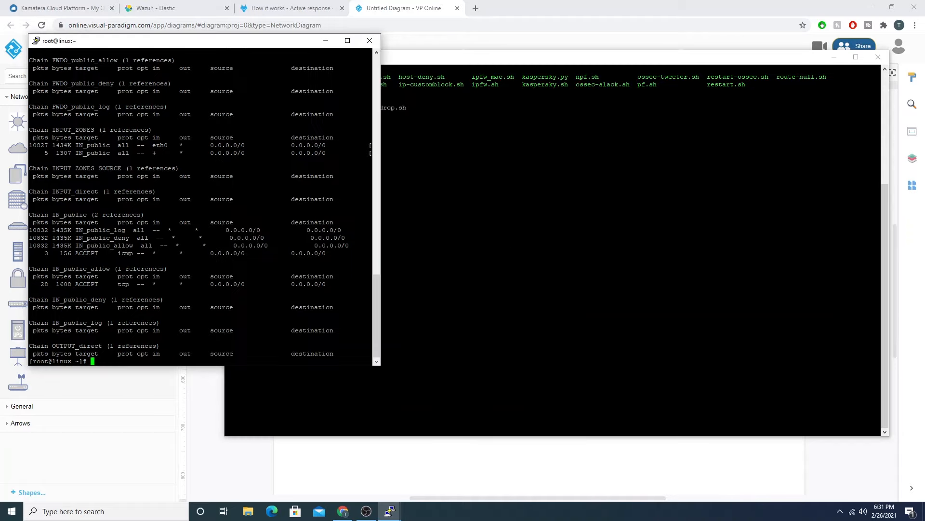
text(cd /var/ossec/active-response/)
key(Return)
text(ls)
key(Return)
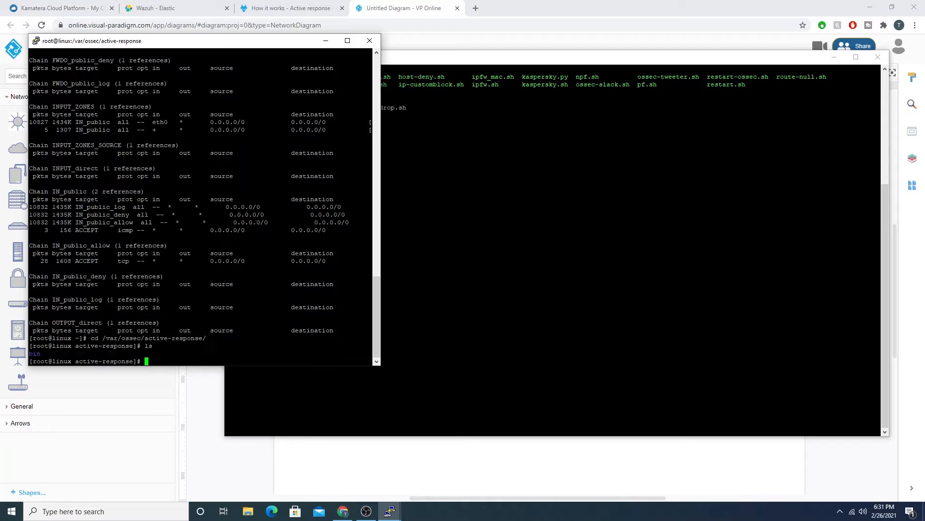
text(cd bin/)
key(Return)
text(ls)
key(Return)
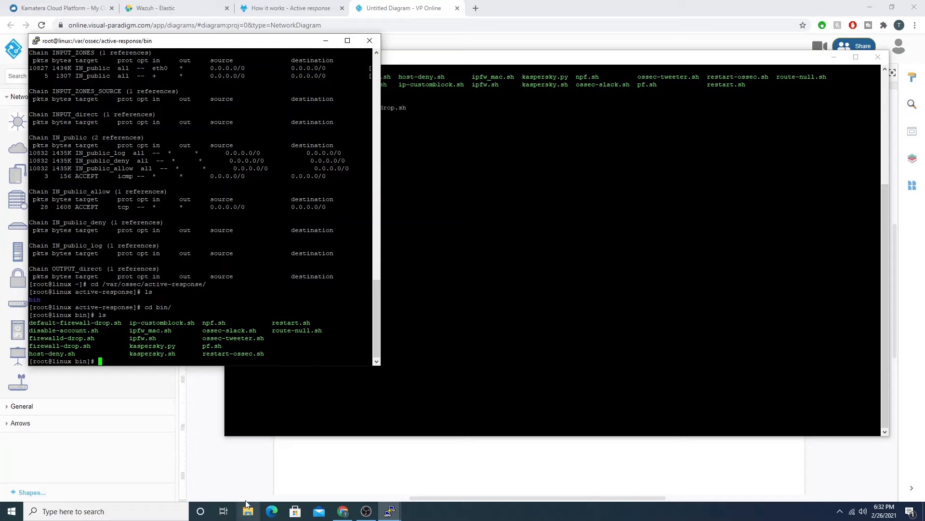
Step: Return to the network diagram in Chrome and point out the Wazuh Manager and Wazuh Agent servers by selecting them
click(385, 465)
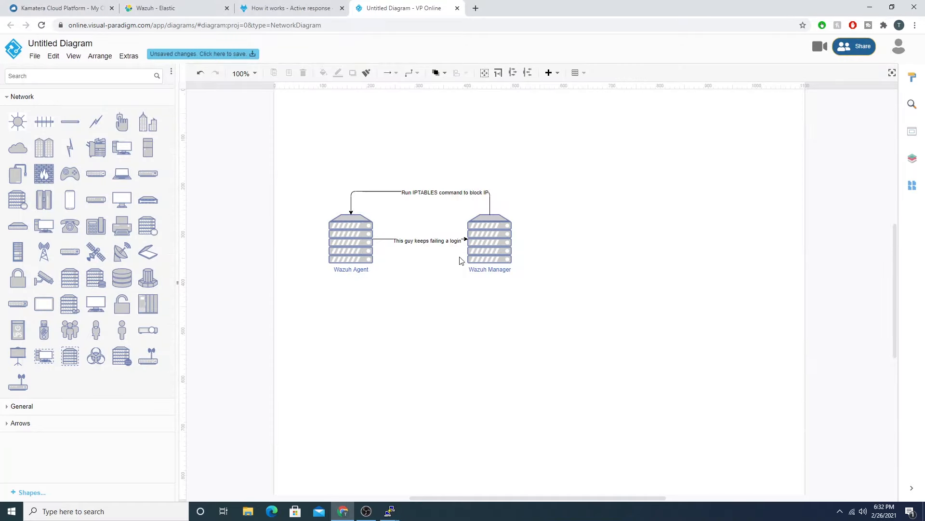
click(497, 239)
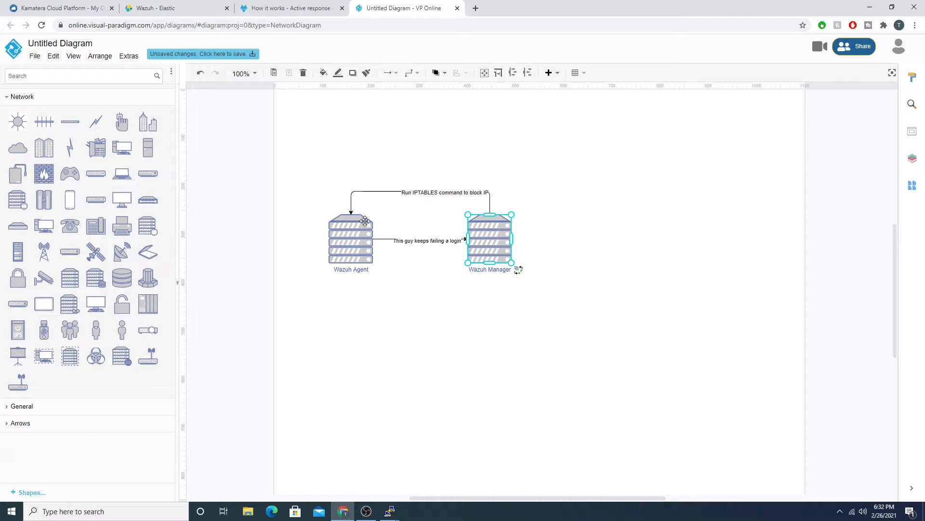
click(357, 238)
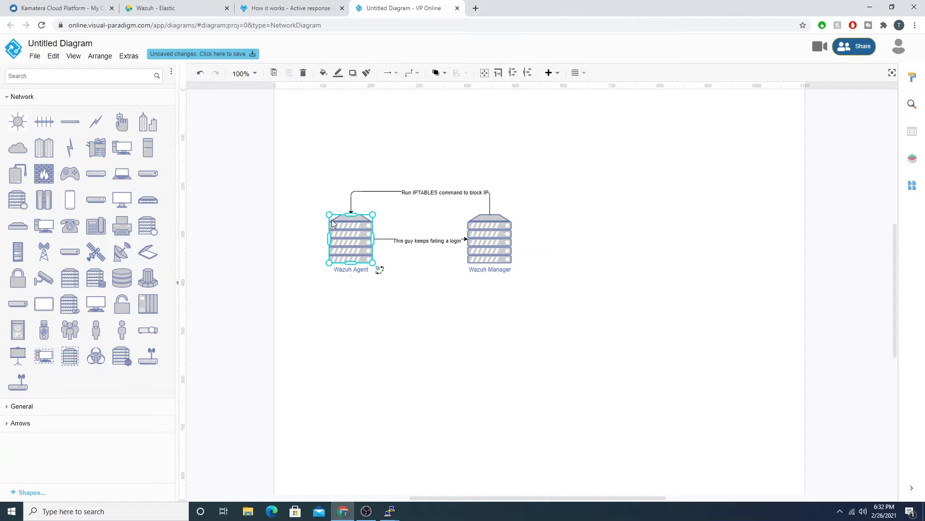
click(508, 227)
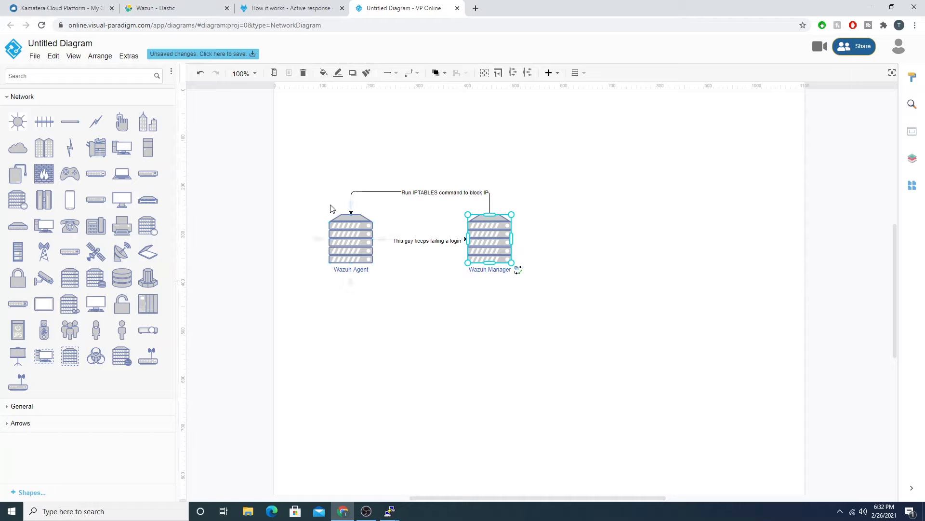
Step: Switch to the Wazuh dashboard and open the Rules page of its management section
click(149, 7)
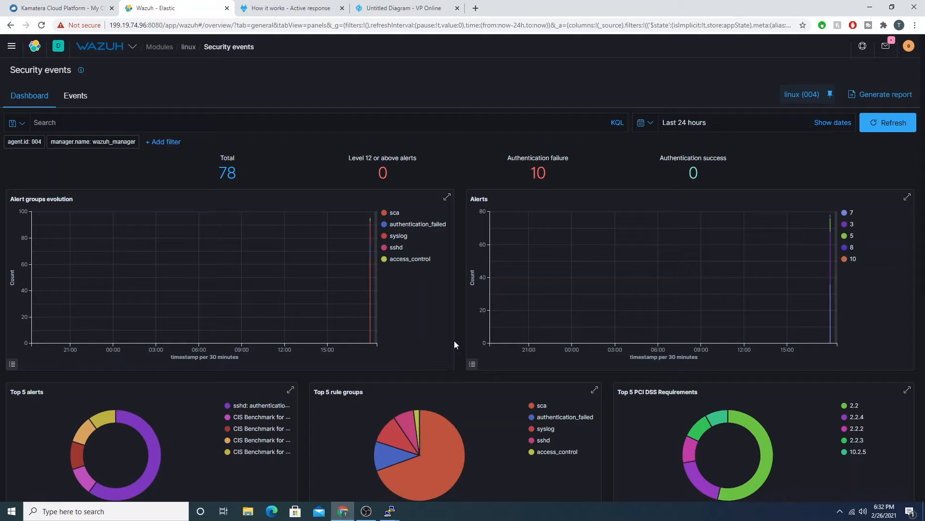
scroll(482, 308, down, 4)
scroll(625, 307, up, 4)
click(110, 47)
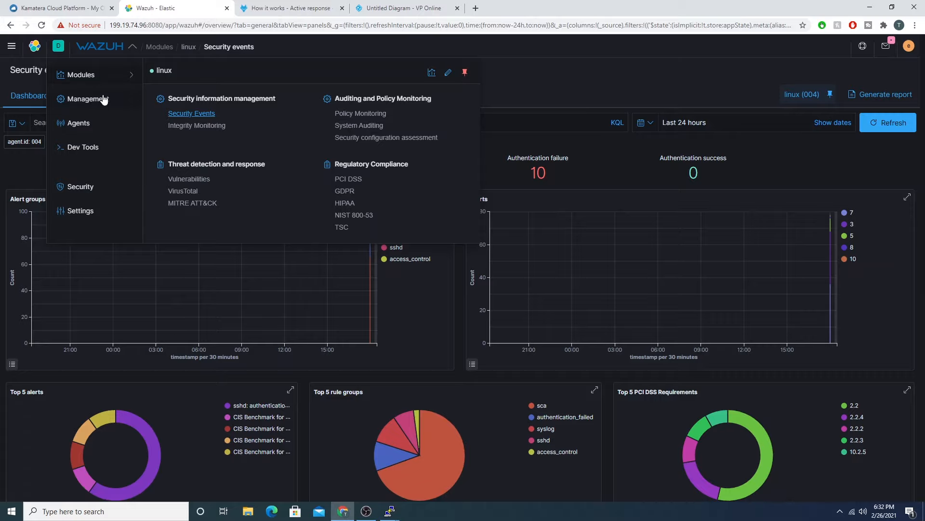
click(68, 102)
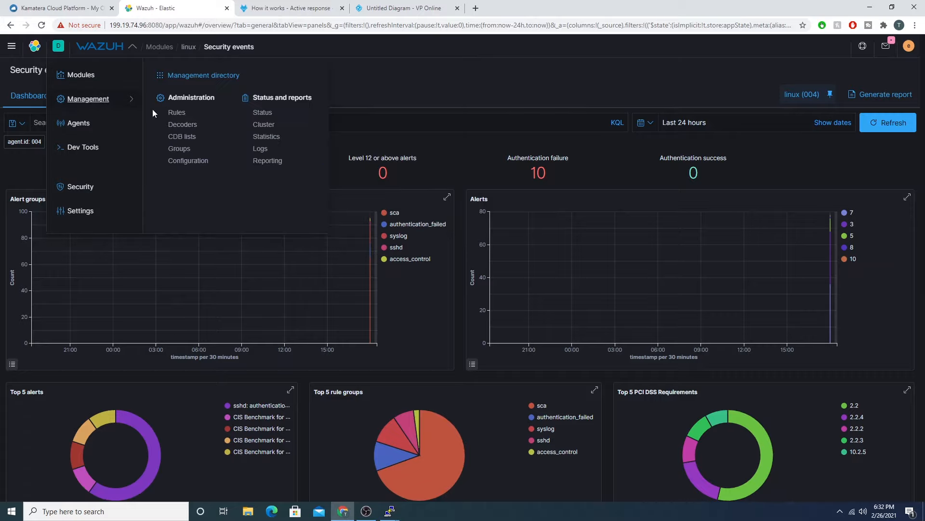
click(176, 112)
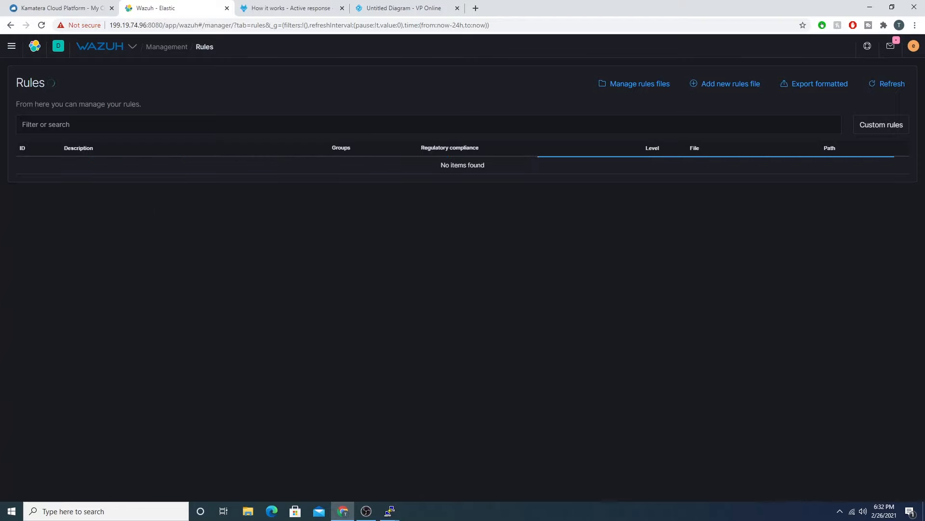
Step: Search the rules for "brute" and open the details of sshd brute force rule 5712
click(73, 118)
text(brute)
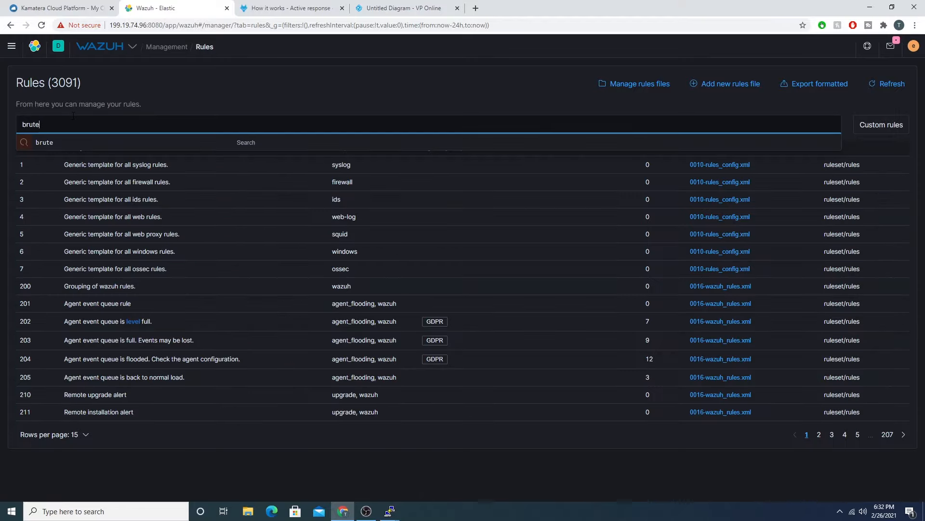
key(Return)
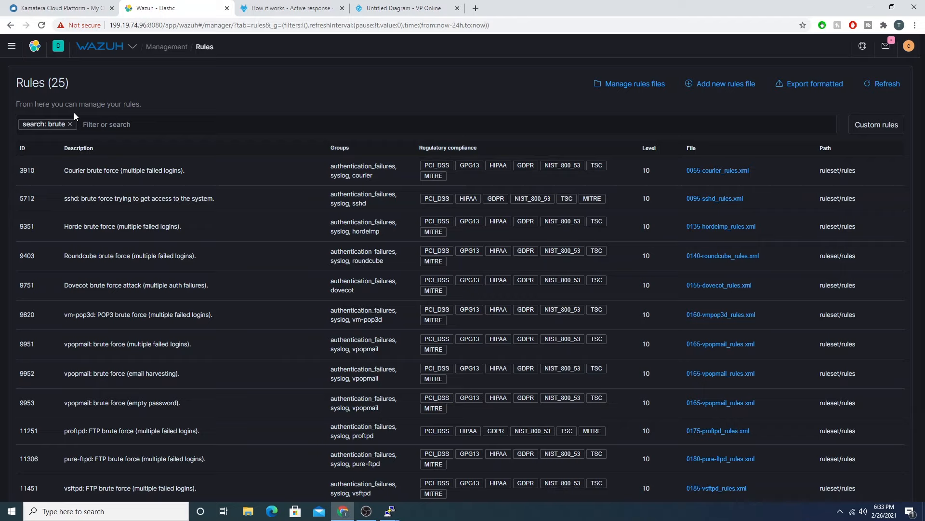
click(181, 201)
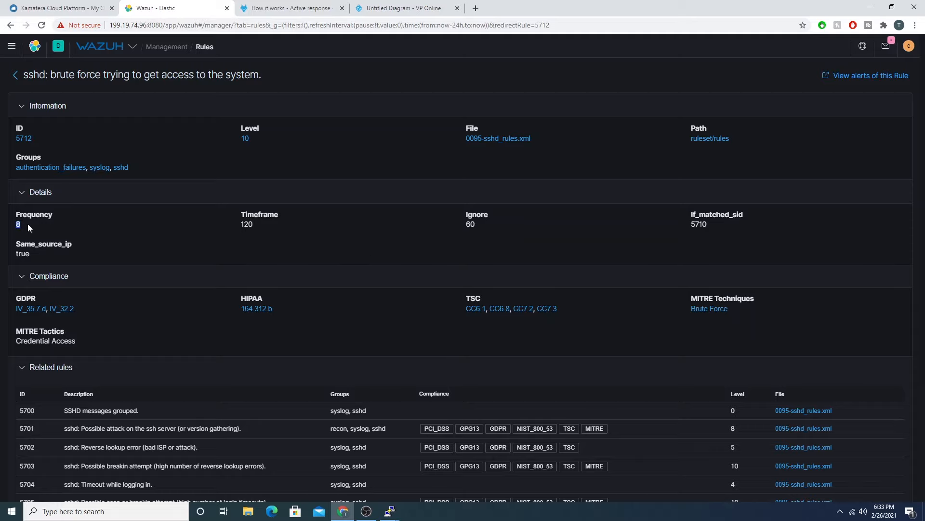
Step: Highlight the rule's frequency and timeframe values and list all rules from its file 0095-sshd_rules.xml
drag(28, 223, 19, 225)
double_click(247, 224)
drag(25, 225, 10, 224)
click(502, 139)
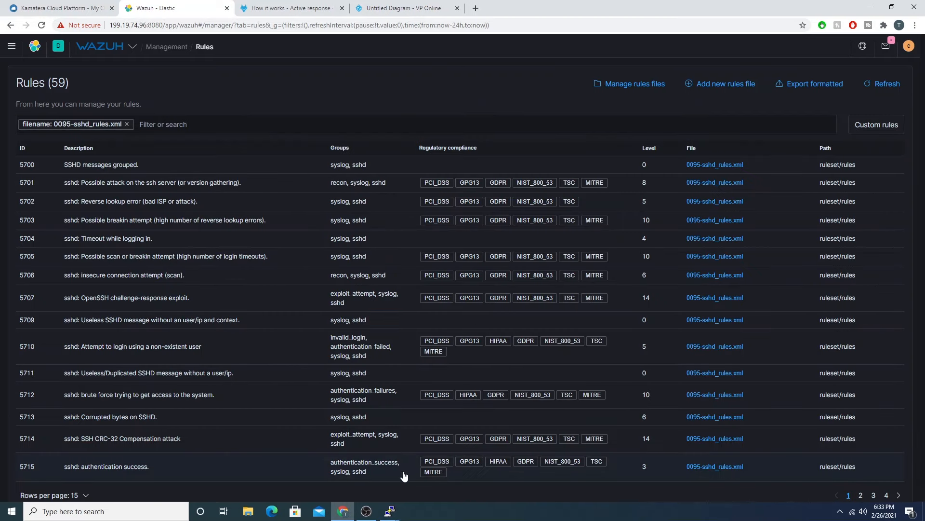
Step: Switch to the wazuh_manager terminal and open /var/ossec/ruleset/rules/0095-sshd_rules.xml in nano
mouse_move(392, 514)
mouse_move(309, 472)
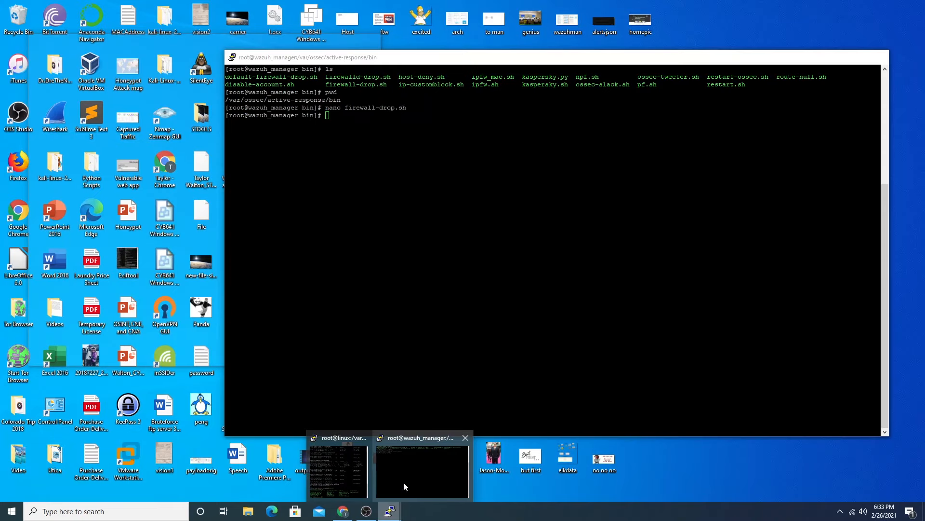
click(404, 481)
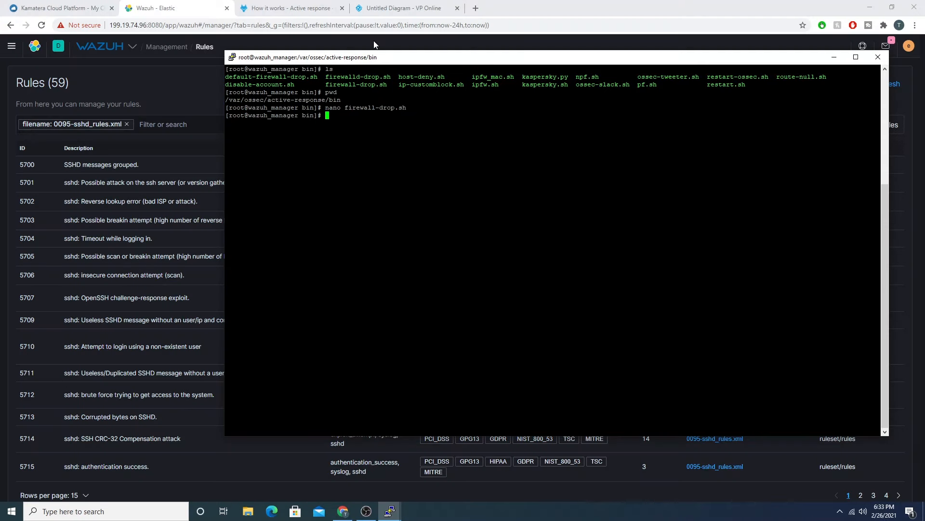
text(nano /var/ossec/ruleset/)
key(Tab)
key(Tab)
text(rules/0)
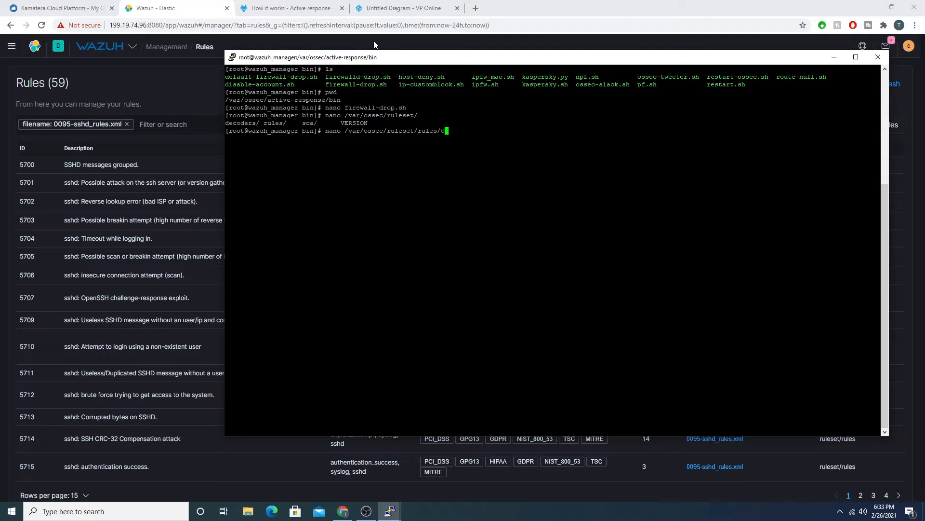
text(095)
key(Tab)
key(Return)
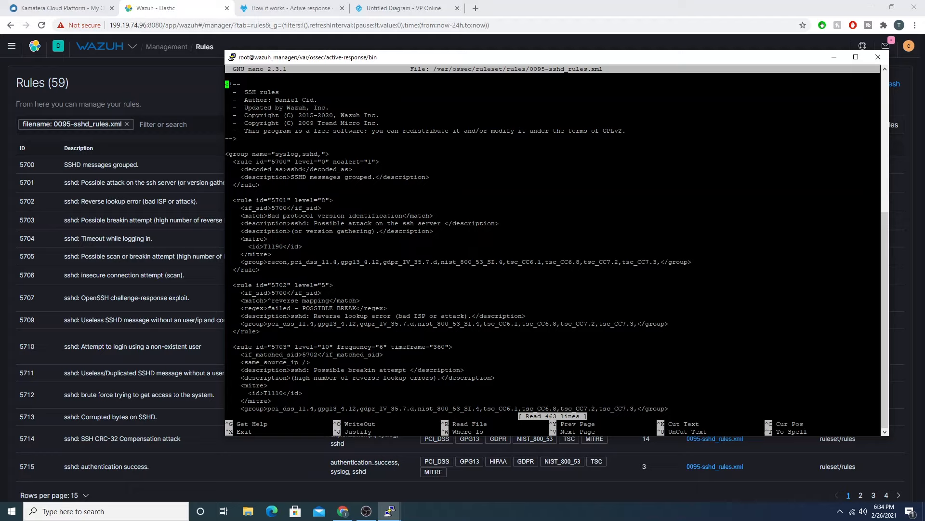
Step: Move the manager terminal aside and remove the 0095-sshd_rules.xml filename filter from the Wazuh rules list
drag(271, 58, 387, 61)
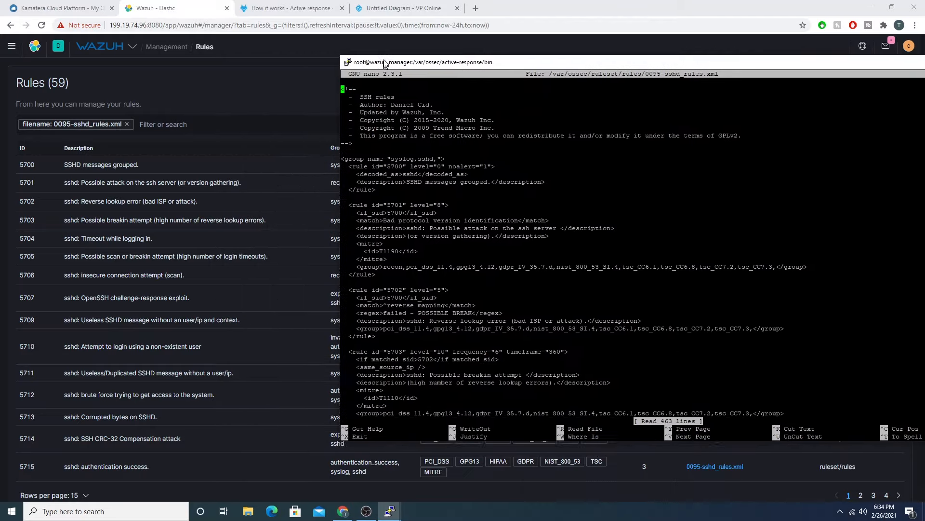
click(230, 81)
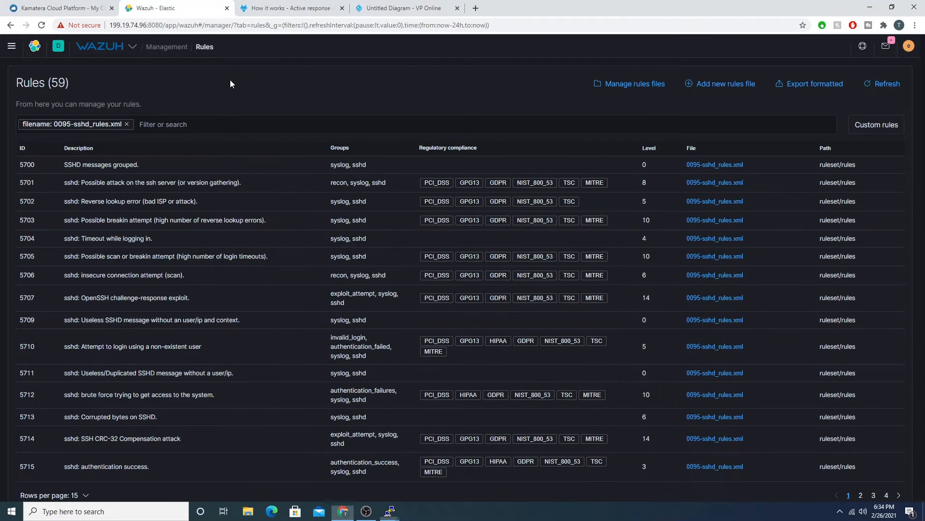
click(129, 124)
Step: Bring the wazuh_manager terminal back over the browser and find rule 5712 in the open sshd rules file
mouse_move(390, 510)
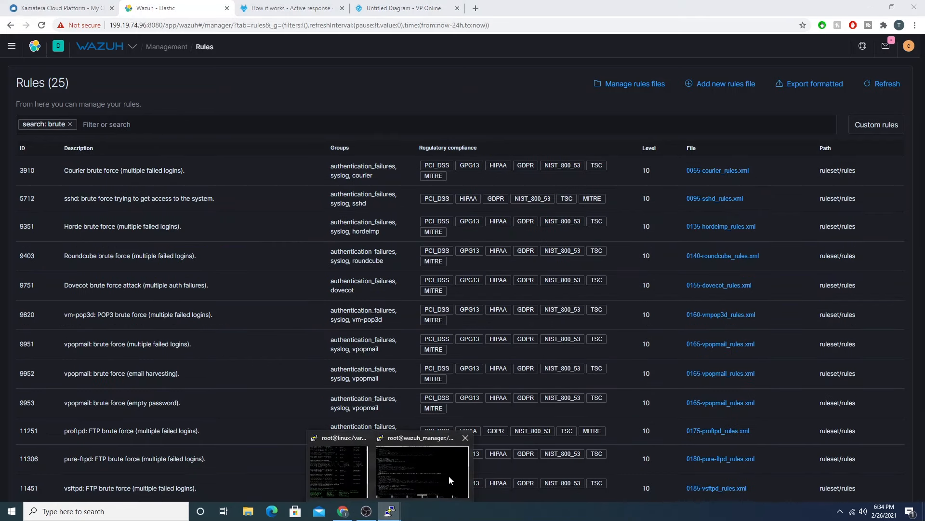
click(450, 479)
drag(413, 61, 292, 64)
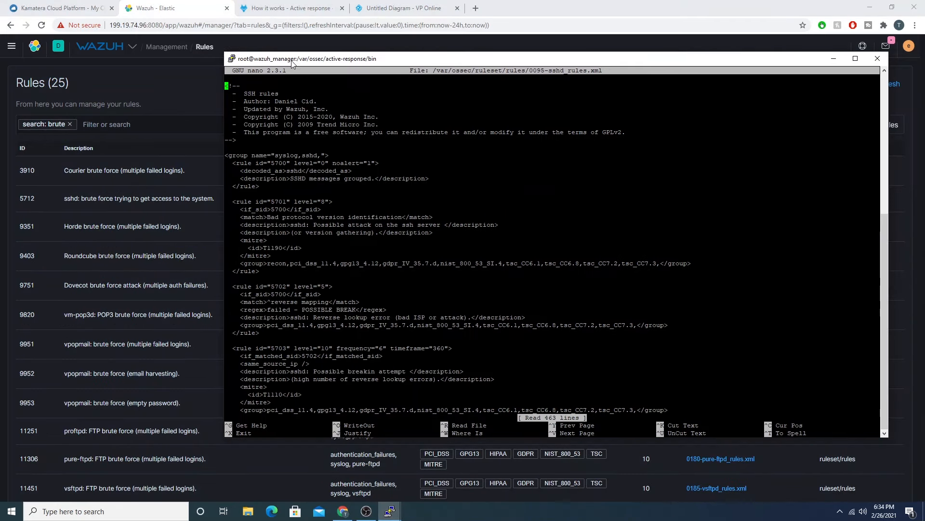
key(Page_Down)
key(Page_Down)
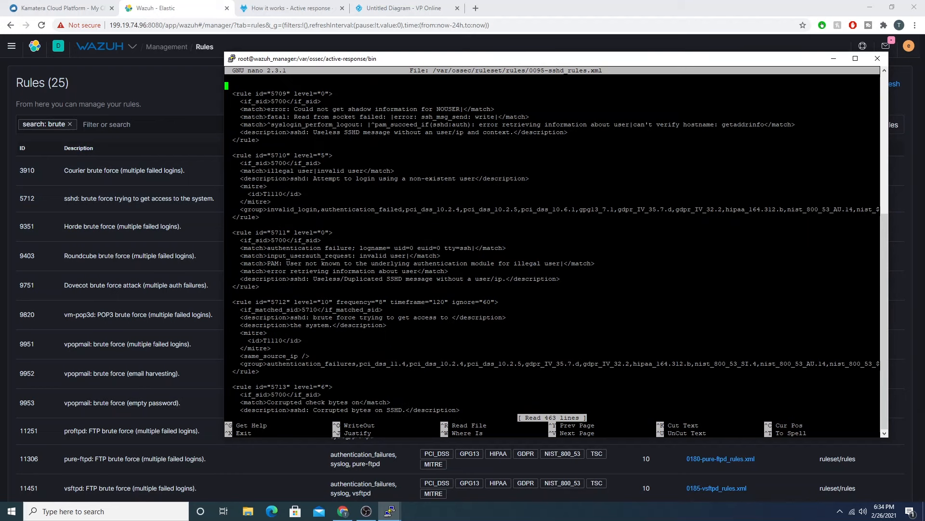
Step: Set the frequency of rule 5712 to 3 in the open sshd rules file
key(Down)
key(Down)
key(Down)
key(Down)
key(Down)
key(Down)
key(Down)
key(Down)
key(Down)
key(Down)
key(Down)
key(Down)
key(Down)
key(Down)
key(Down)
key(Down)
key(Down)
key(Down)
key(Down)
key(Down)
key(Down)
key(Right)
key(Right)
key(Right)
key(Right)
key(Right)
key(Right)
key(Right)
key(Right)
key(Right)
key(Right)
key(Right)
key(Right)
key(Right)
key(Right)
key(Right)
key(Right)
key(Right)
key(Right)
key(Right)
key(Right)
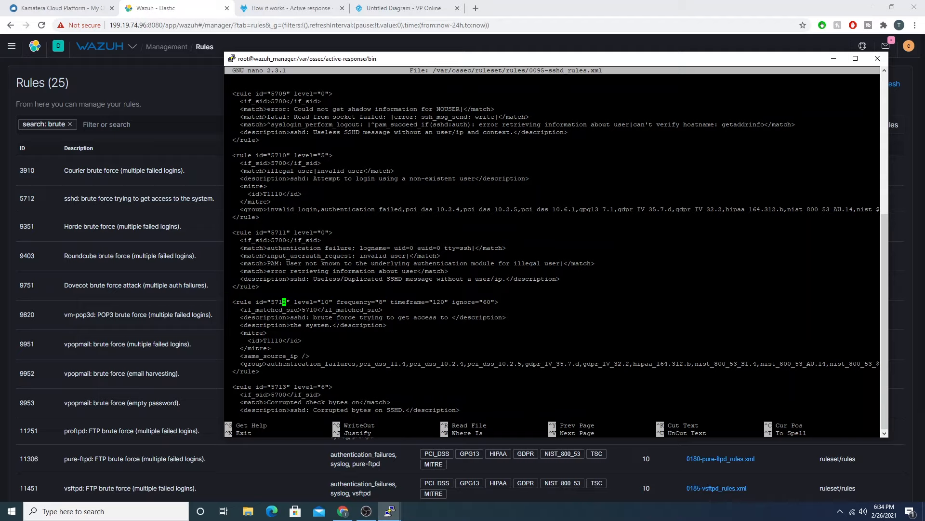
key(Right)
key(Right)
key(Right)
key(Right)
key(Right)
key(Right)
key(Right)
key(Right)
key(Right)
key(Right)
key(Right)
key(Right)
key(BackSpace)
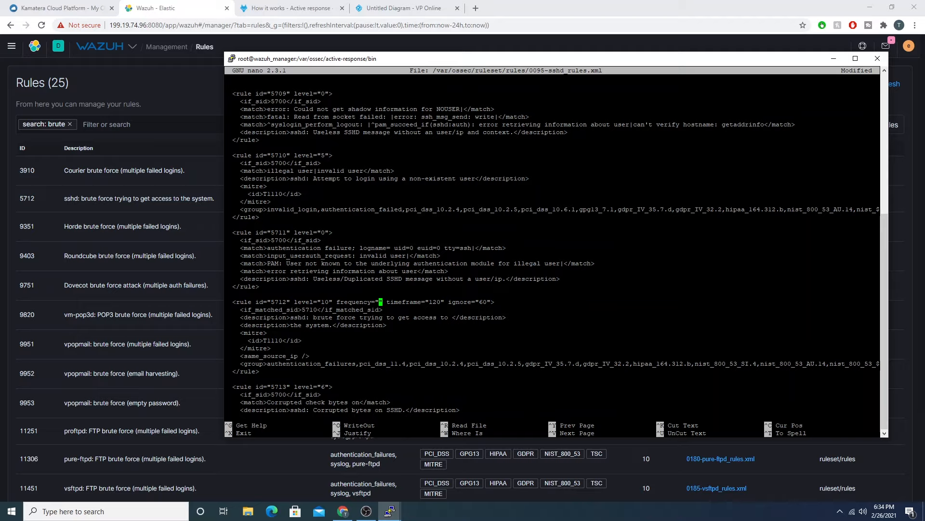
text(3)
Step: Save the edited 0095-sshd_rules.xml under its existing name and exit nano
key(Right)
key(Right)
key(Right)
key(Right)
key(Right)
key(Right)
key(Right)
key(Right)
key(Right)
key(Right)
key(Right)
key(Right)
key(Right)
key(Right)
key(Right)
key(Right)
key(Left)
key(Left)
key(Left)
key(Right)
key(Down)
key(Down)
key(Left)
key(ctrl+x)
key(y)
key(Return)
Step: Restart the wazuh-manager service with systemctl
text(syste)
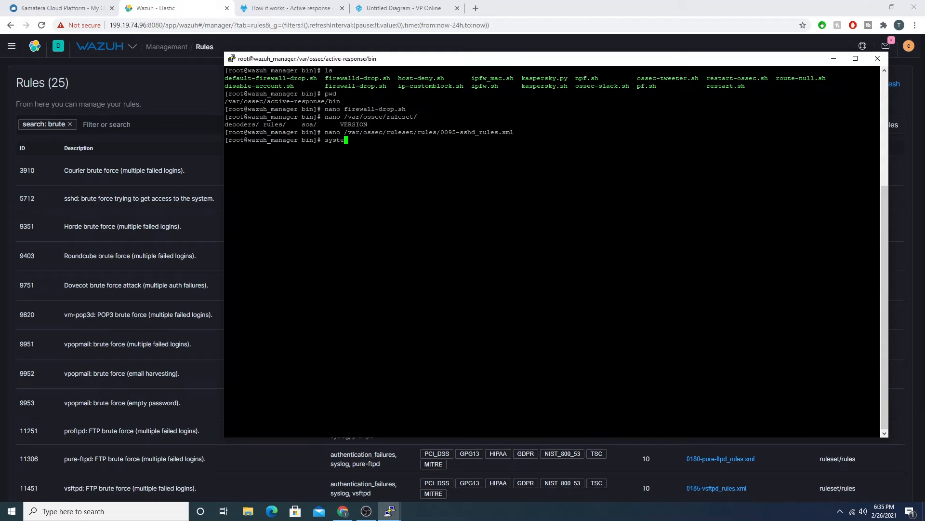
text(mctl restart wa)
text(zuh-)
text(manager)
key(Return)
Step: Return to the browser, refresh the Wazuh rules list and open rule 5712 to check its frequency
click(176, 63)
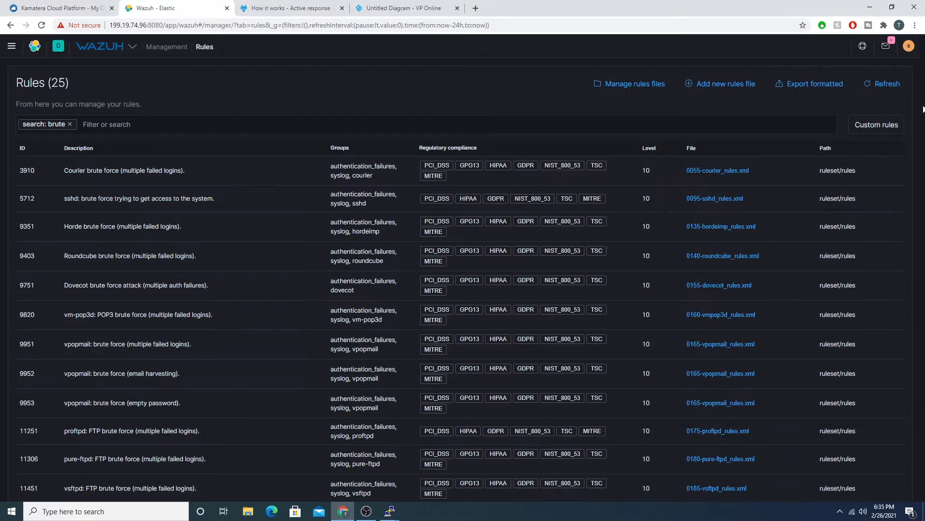
click(897, 86)
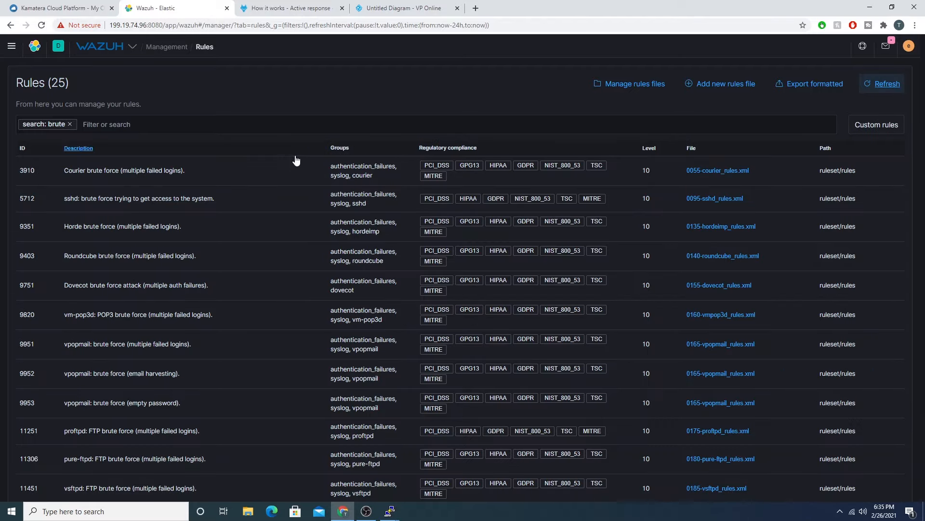
click(289, 208)
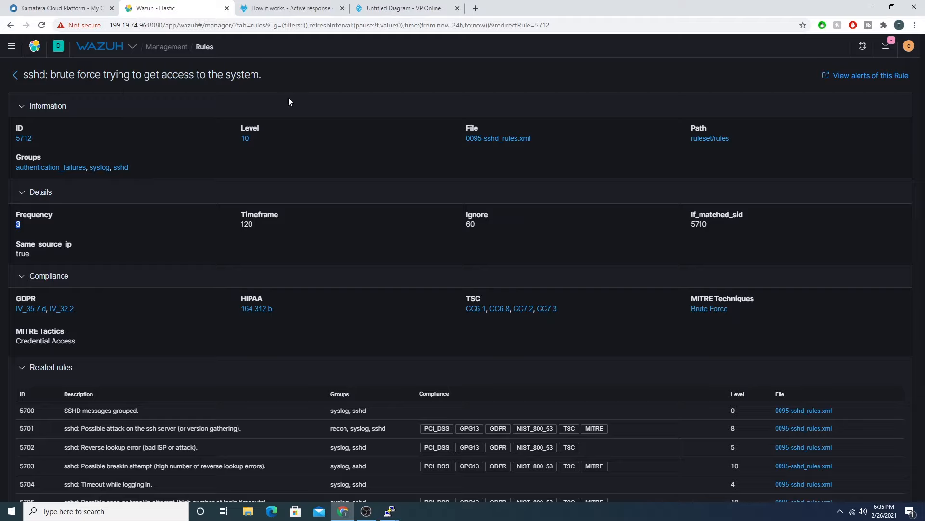
Step: Open the security events list of the linux agent and look through its recent alerts
click(118, 46)
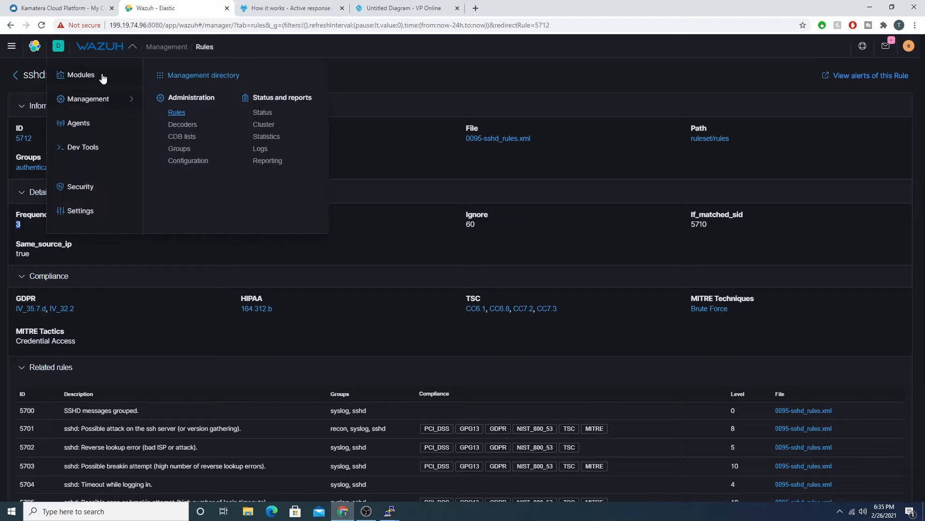
click(99, 124)
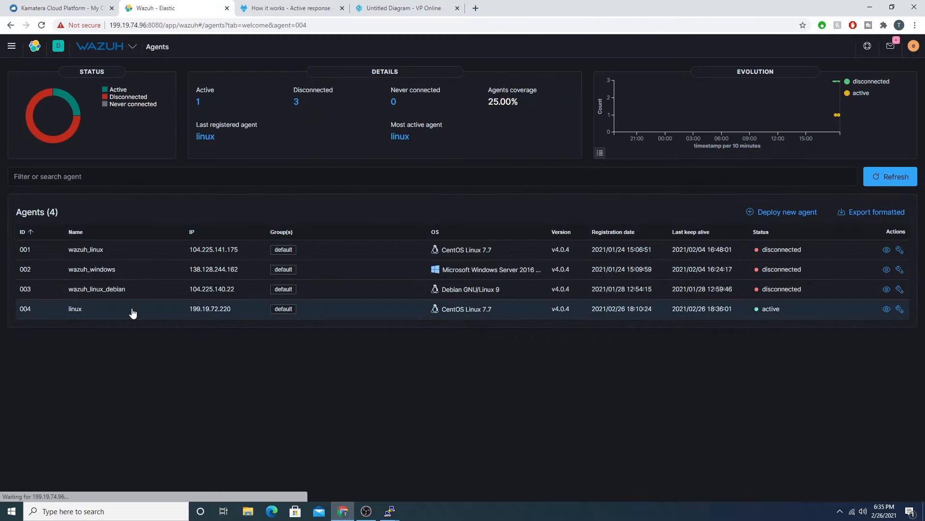
click(127, 311)
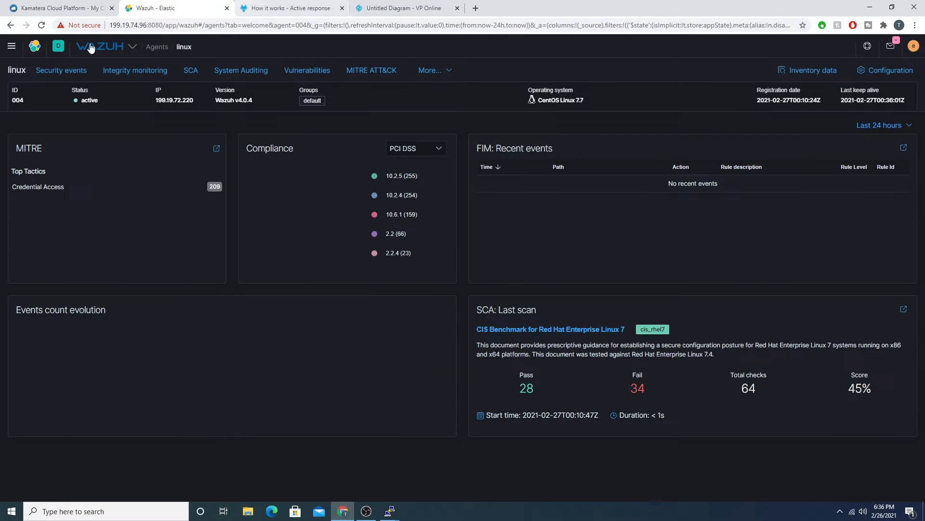
click(68, 71)
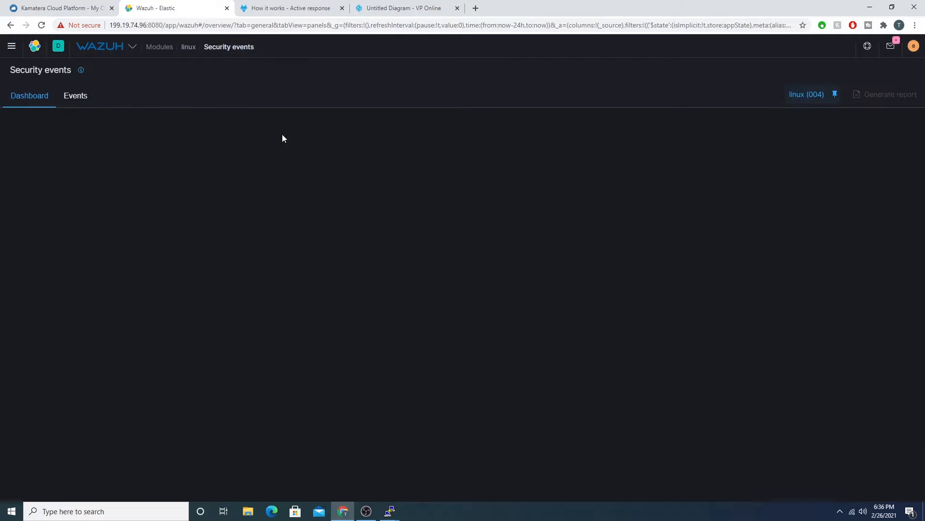
click(73, 99)
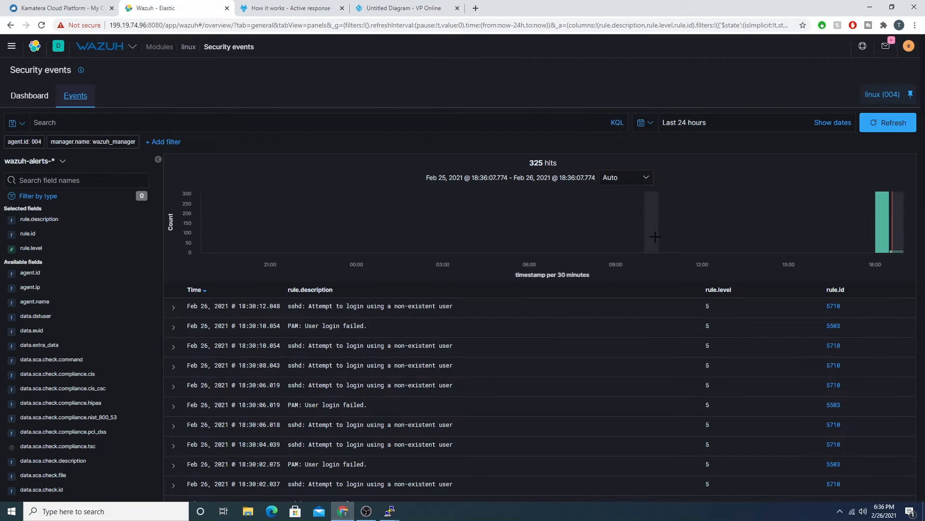
scroll(382, 280, down, 3)
scroll(397, 273, down, 5)
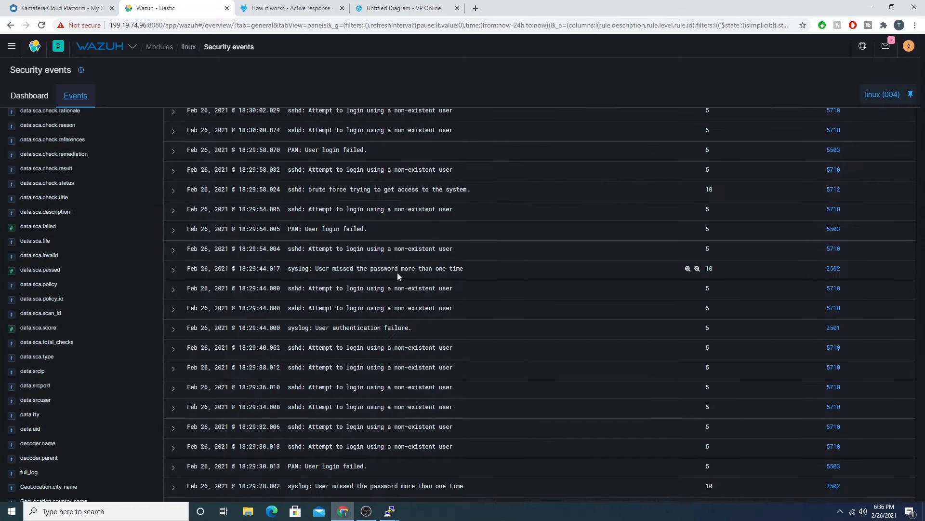
scroll(421, 279, up, 10)
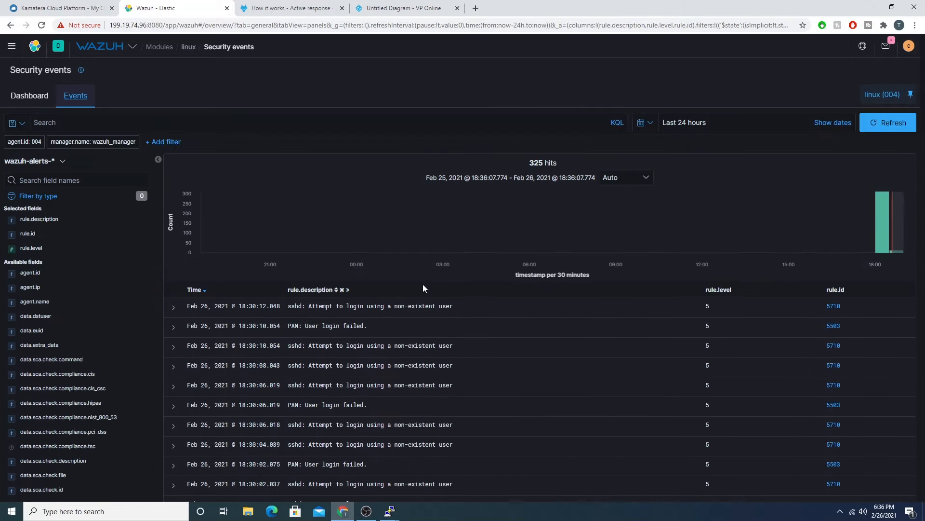
right_click(157, 10)
key(Escape)
Step: Switch to the wazuh_manager terminal and open /var/ossec/etc/ossec.conf in nano
mouse_move(391, 511)
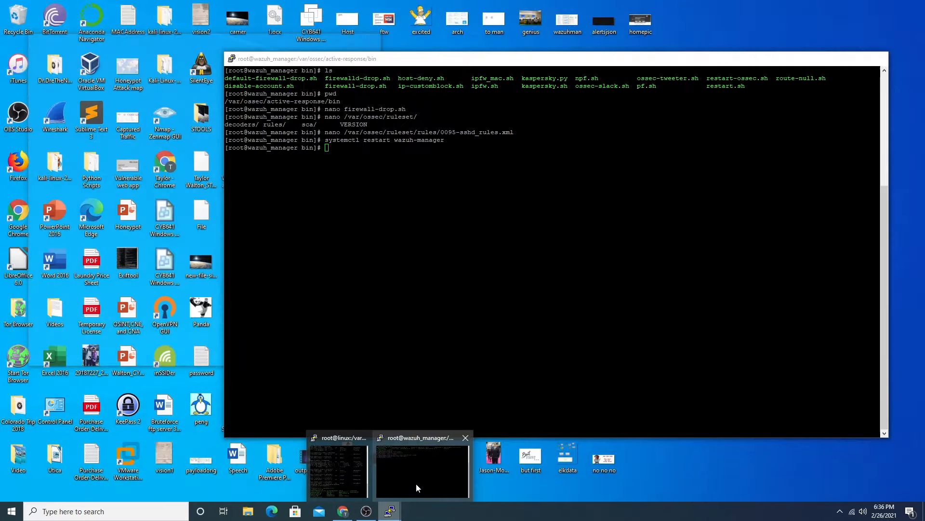
click(417, 489)
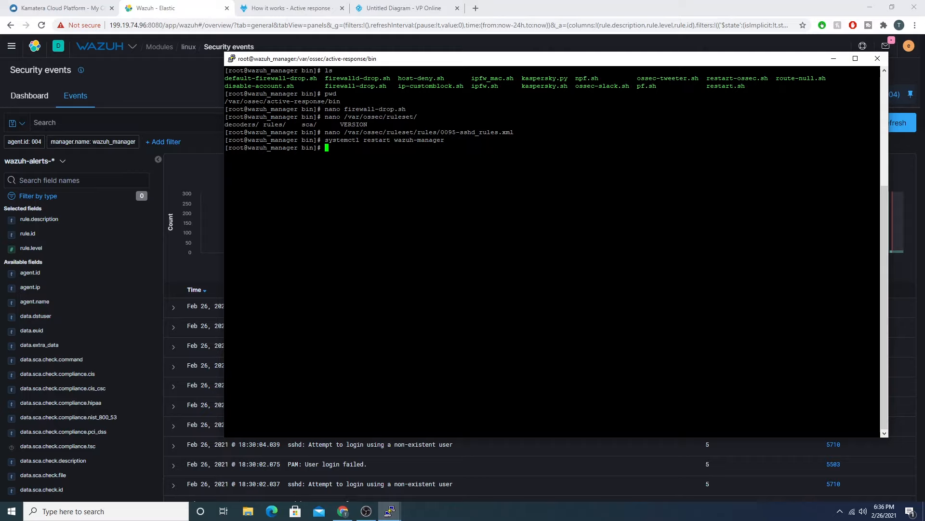
text(nano /var/ossec/etc/ossec)
key(Tab)
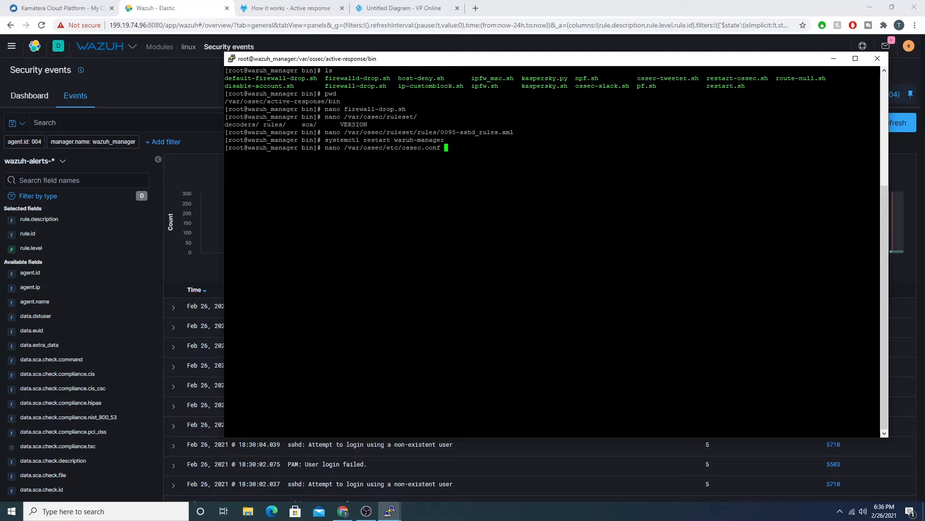
key(Return)
Step: Page through ossec.conf past the active response section to its end and close it without editing
key(ctrl+v)
key(ctrl+v)
key(ctrl+v)
key(ctrl+v)
key(ctrl+v)
key(ctrl+v)
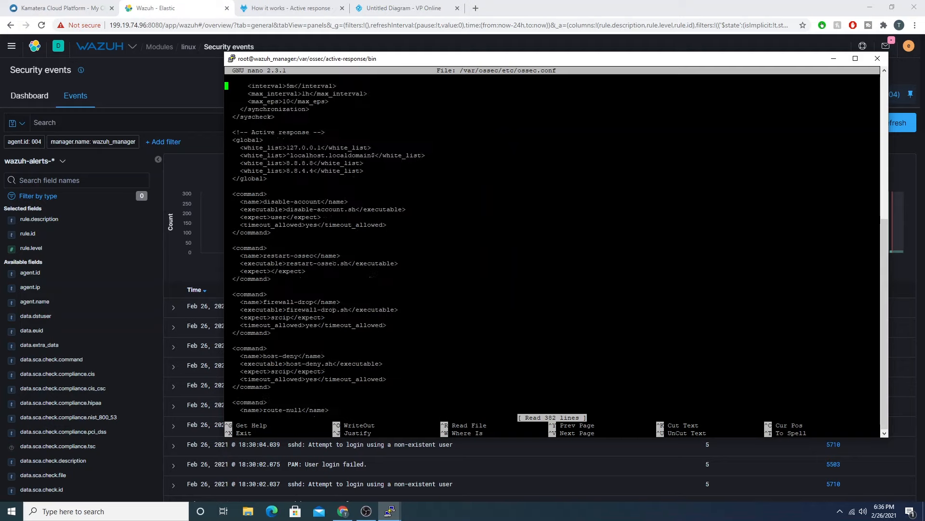
key(ctrl+v)
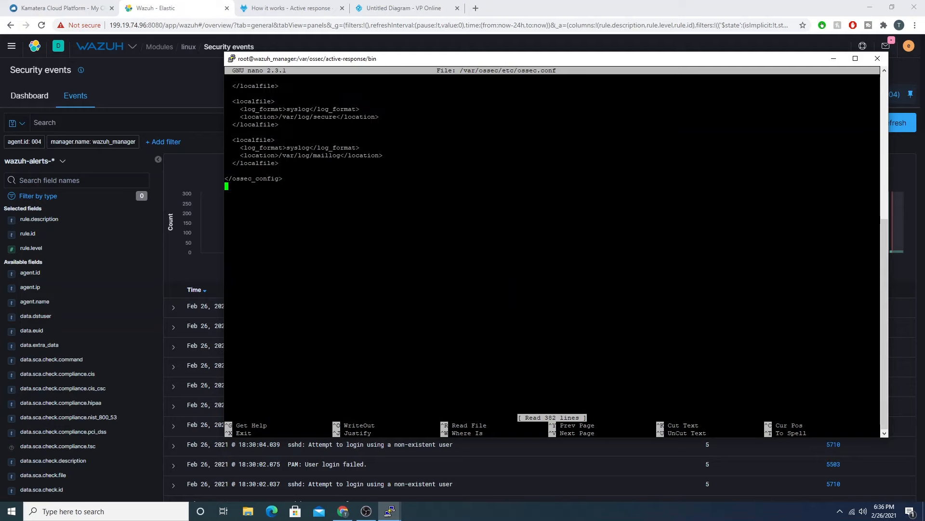
key(ctrl+x)
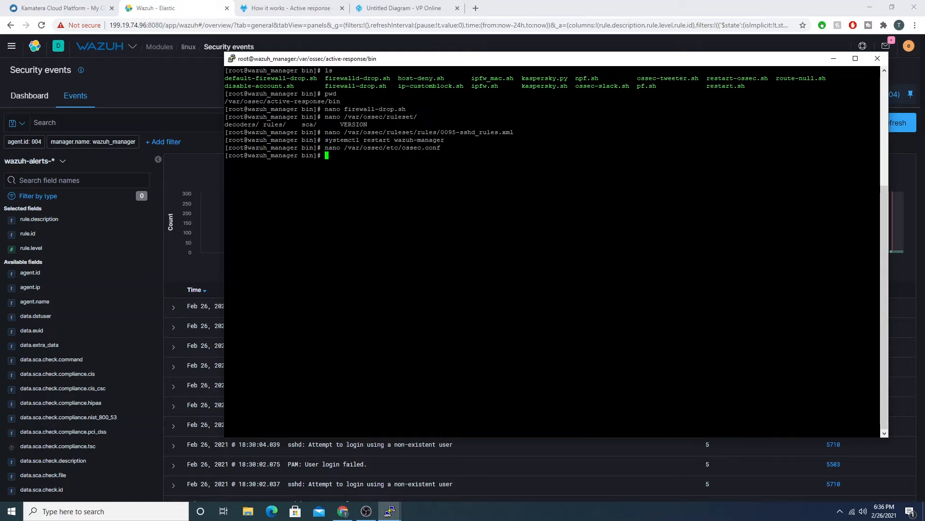
Step: Return to the browser and duplicate the Wazuh tab showing the linux agent's security events
click(205, 89)
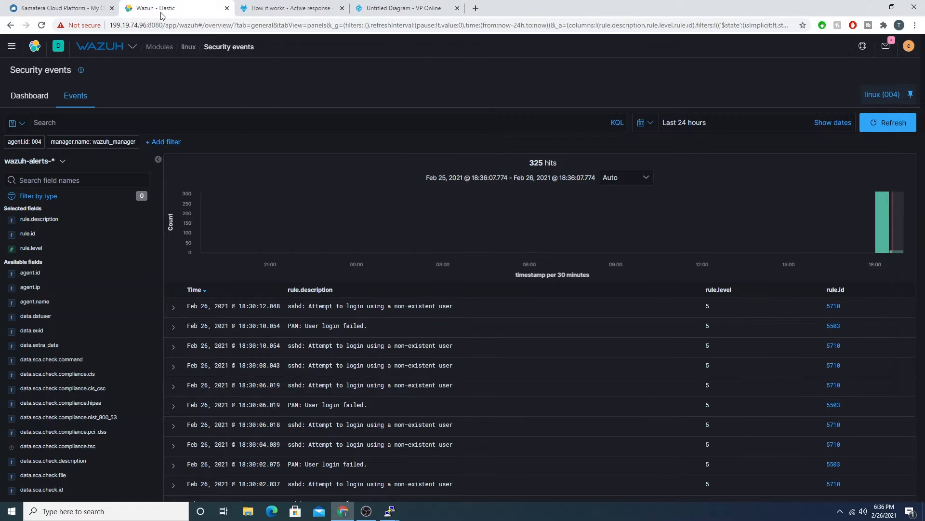
right_click(162, 15)
click(194, 72)
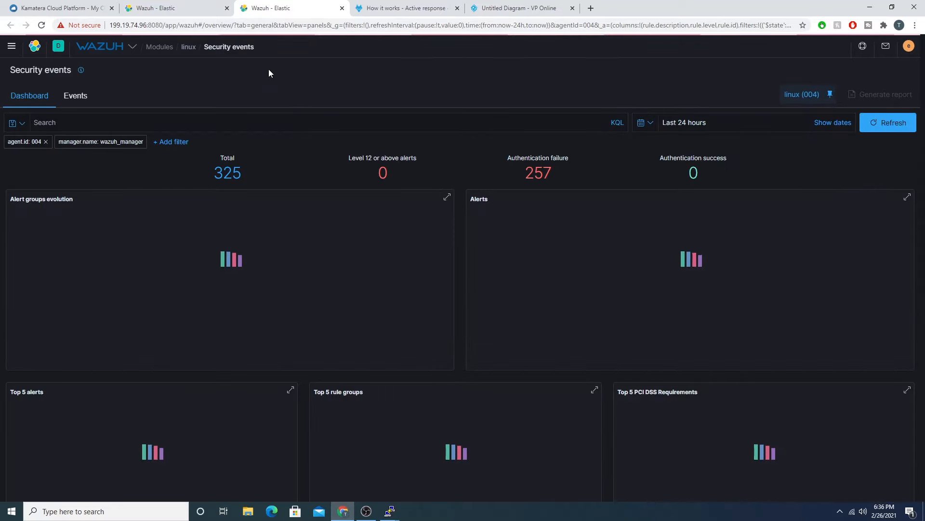
Step: In the duplicated tab, go to the Wazuh management configuration and open the manager's ossec.conf for editing
click(96, 50)
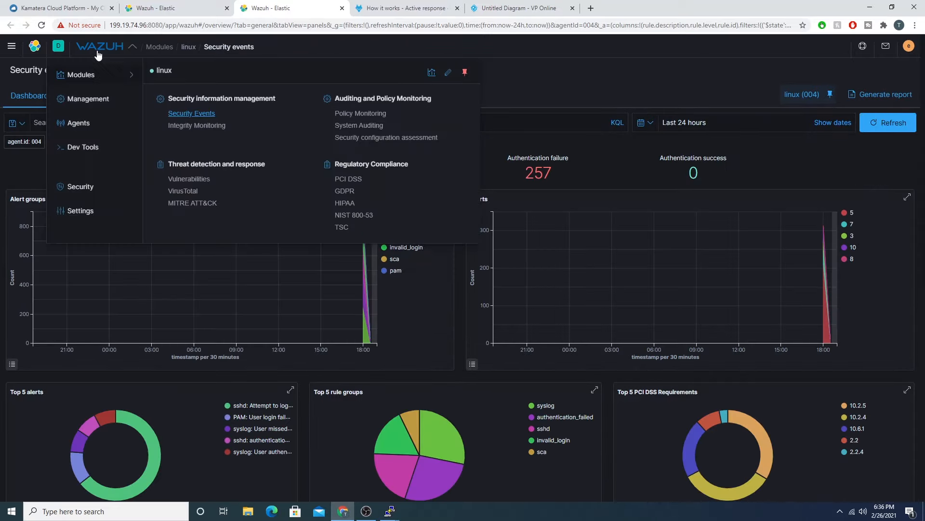
click(107, 106)
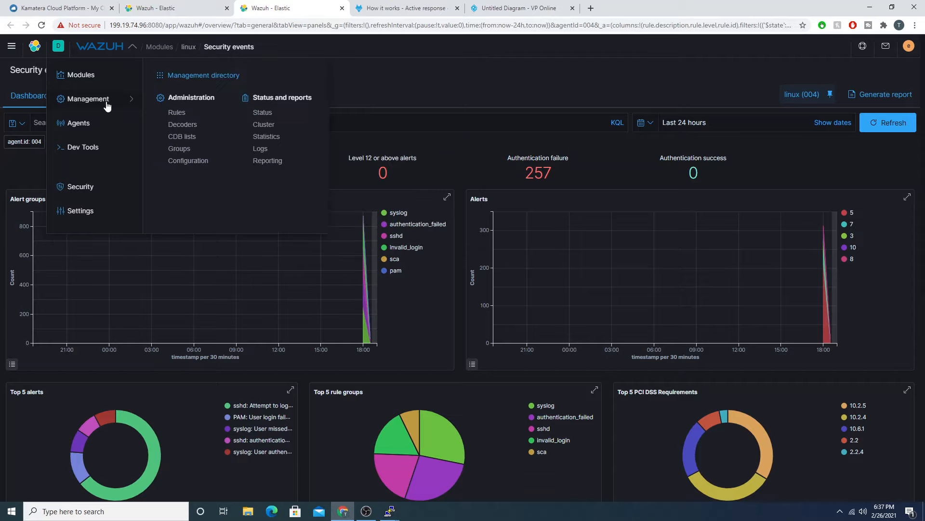
click(195, 162)
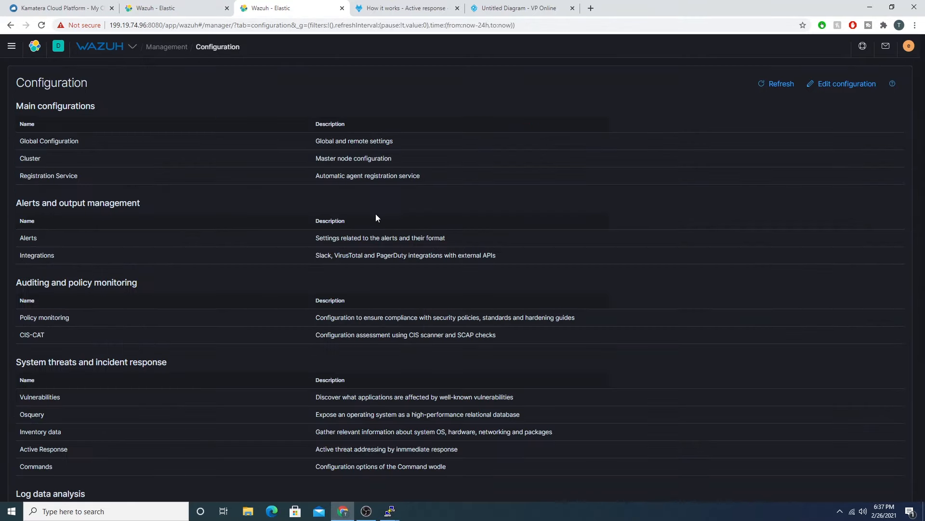
click(830, 88)
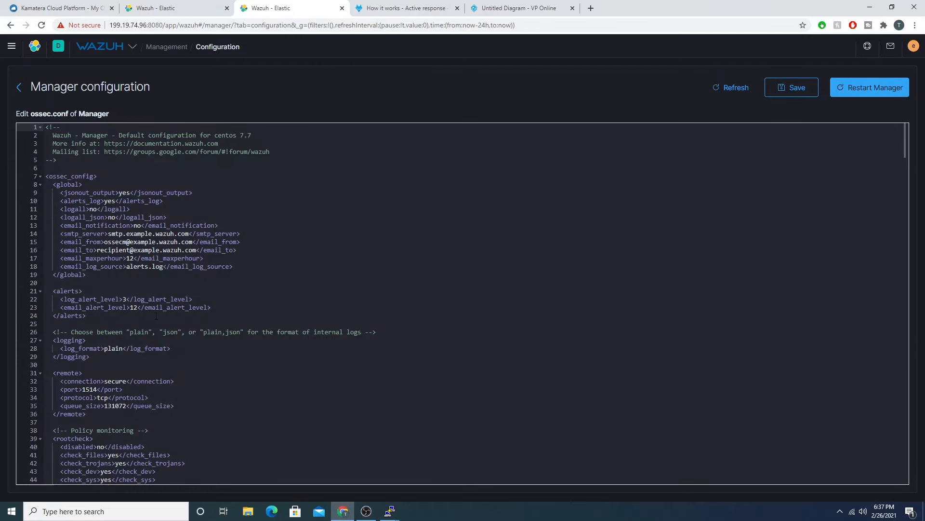
Step: Find the Active response section of the manager's ossec.conf and highlight its comment line
scroll(203, 159, down, 15)
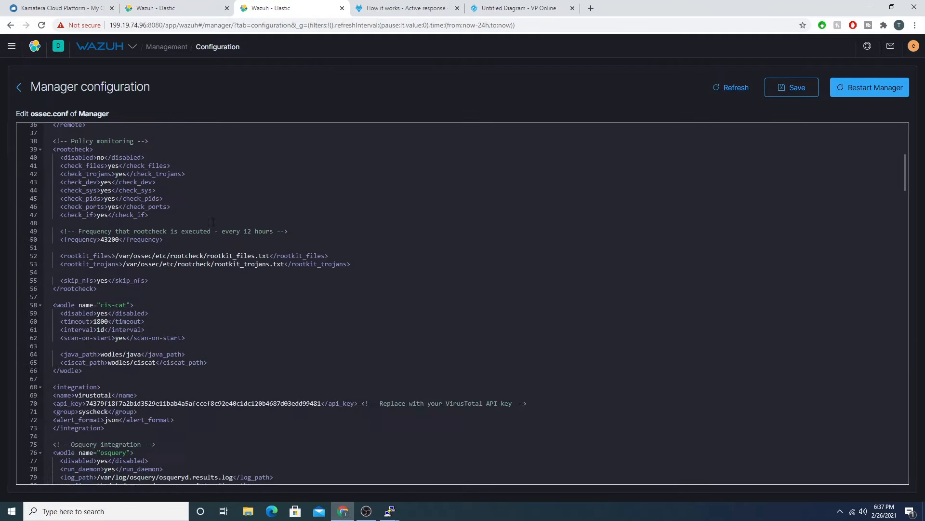
scroll(219, 235, down, 3)
scroll(227, 250, up, 5)
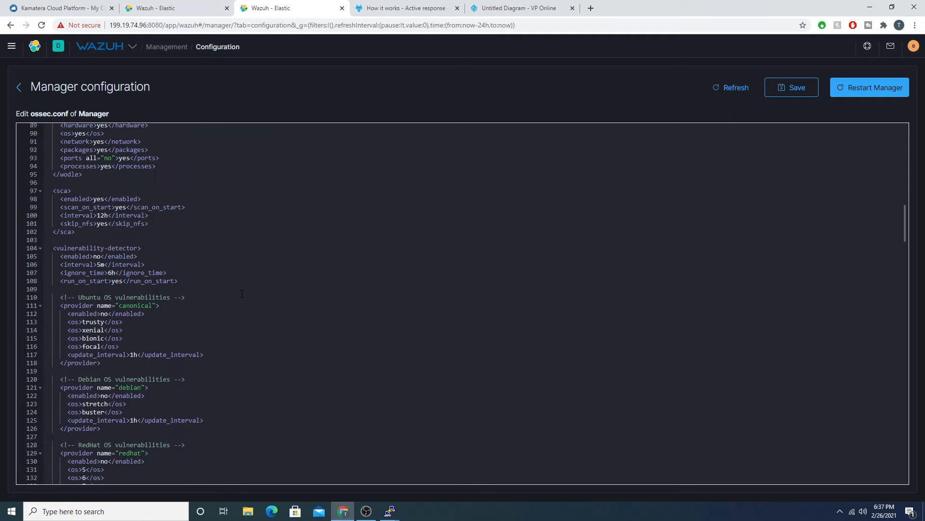
scroll(250, 295, down, 4)
scroll(255, 298, down, 6)
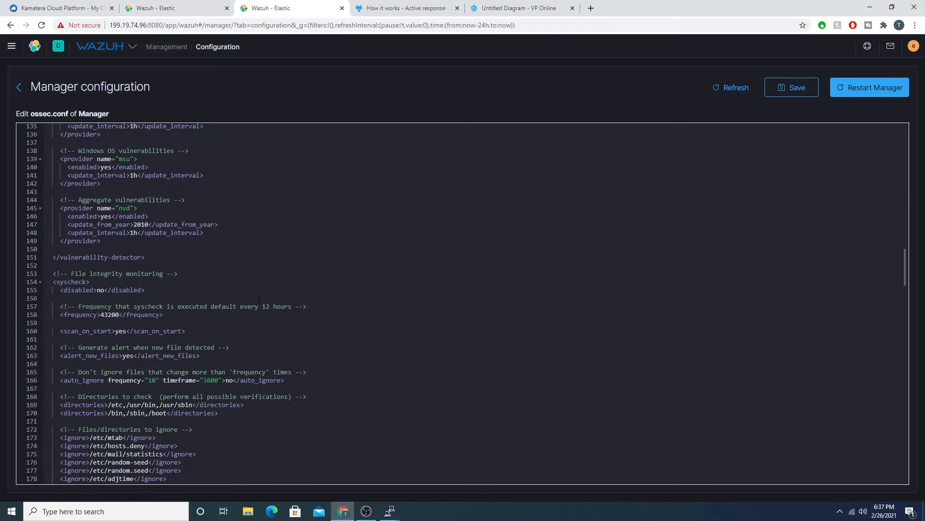
scroll(264, 238, down, 10)
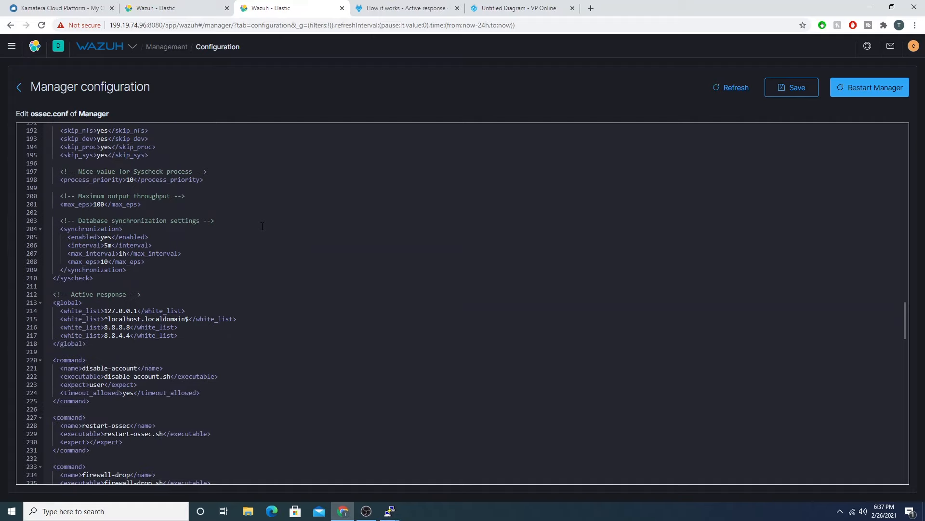
scroll(262, 226, down, 1)
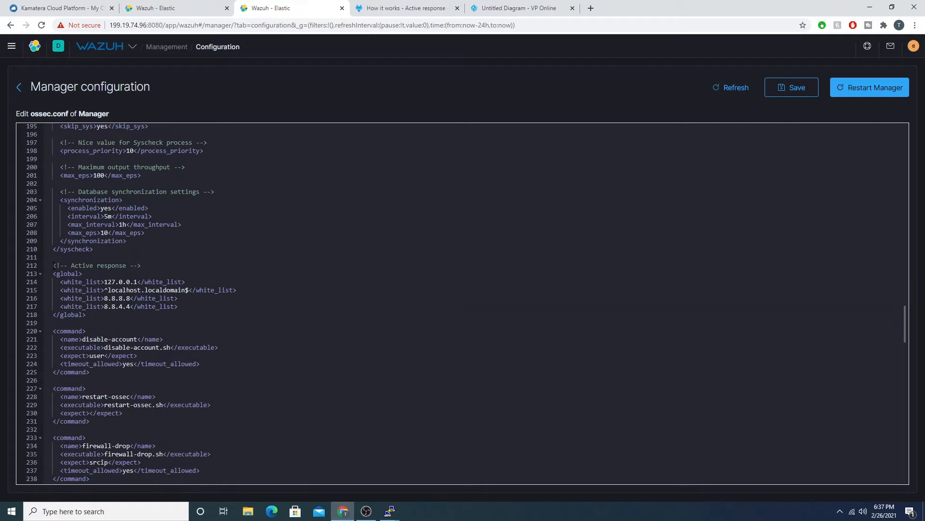
drag(54, 265, 155, 266)
Step: Highlight the white_list entries in the global block, including the localhost and 8.8.8.8 lines
scroll(212, 224, down, 3)
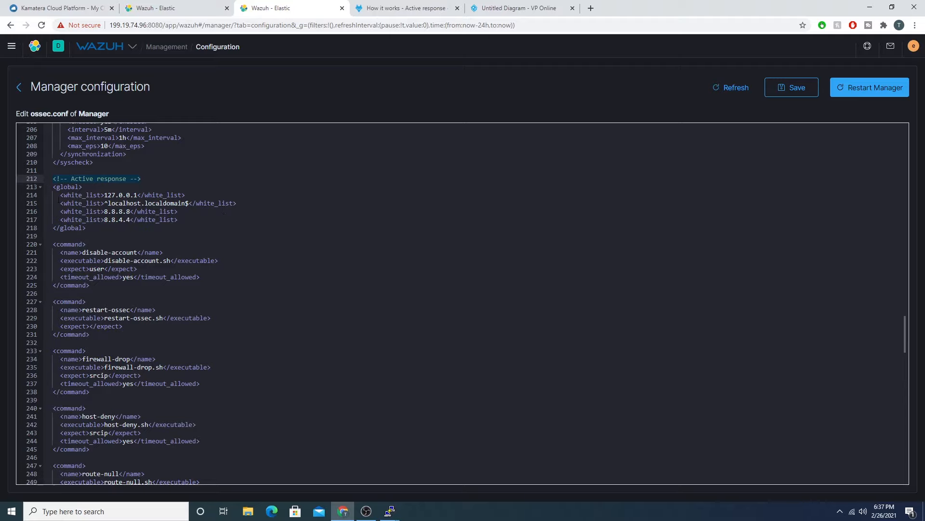
drag(59, 197, 179, 219)
click(201, 220)
drag(244, 206, 64, 195)
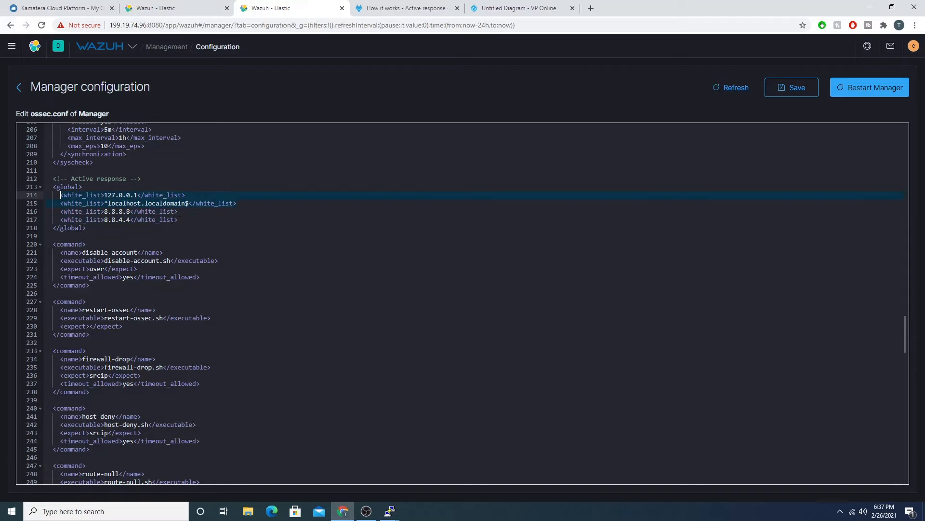
drag(181, 212, 72, 212)
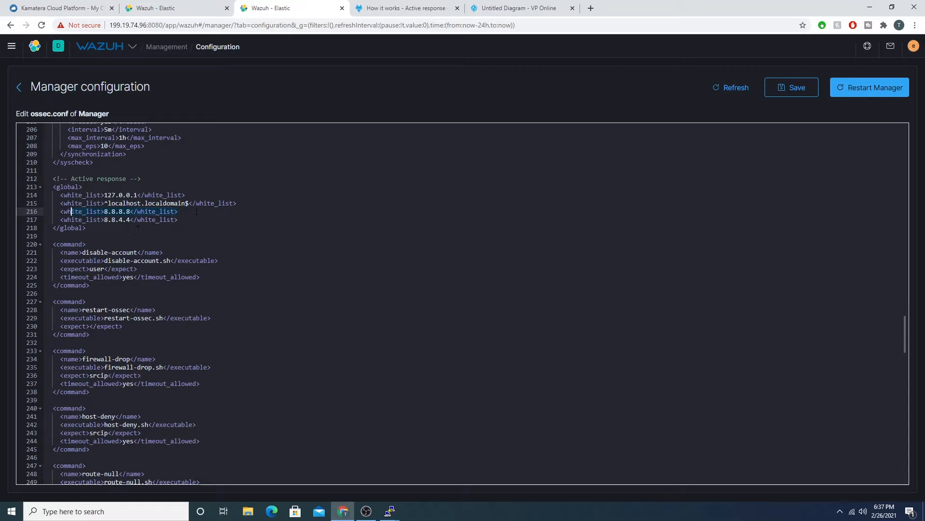
click(187, 221)
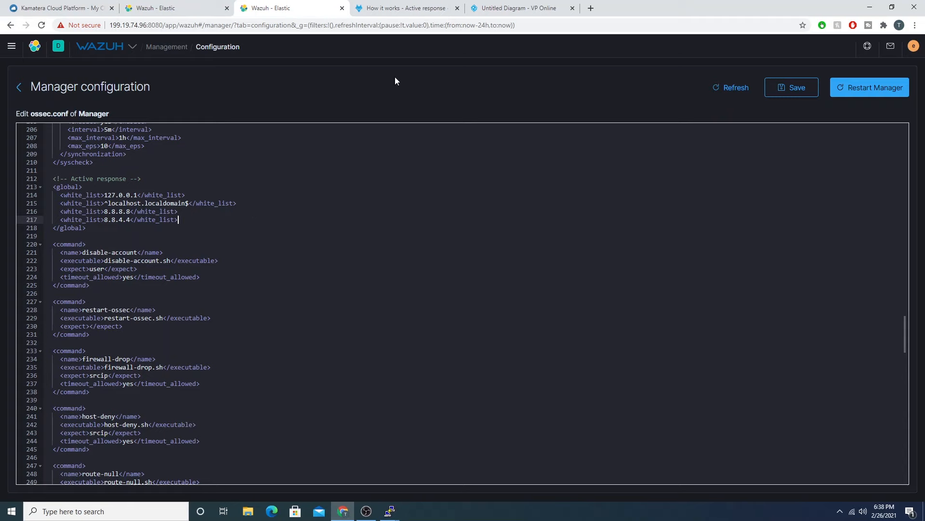
Step: Go back to the linux agent's events tab and highlight the newest alert's non-existent user description
click(162, 8)
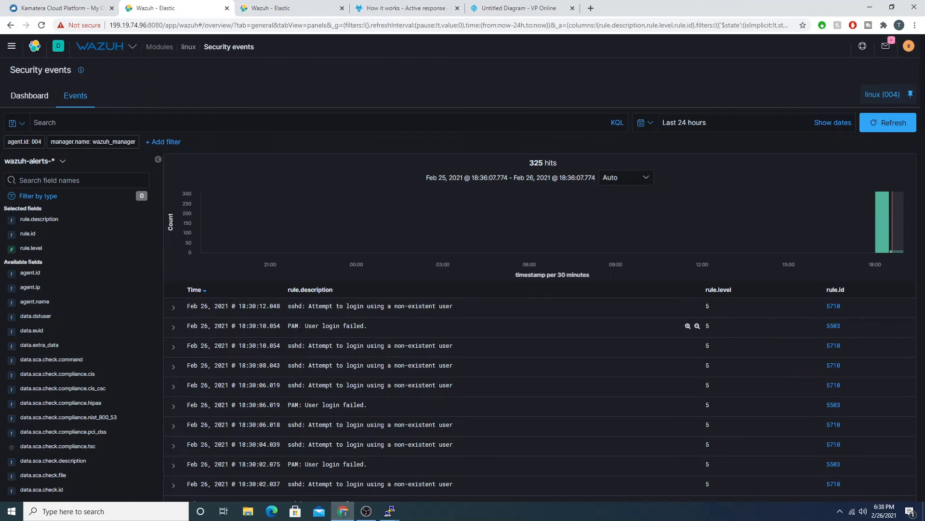
drag(346, 306, 458, 309)
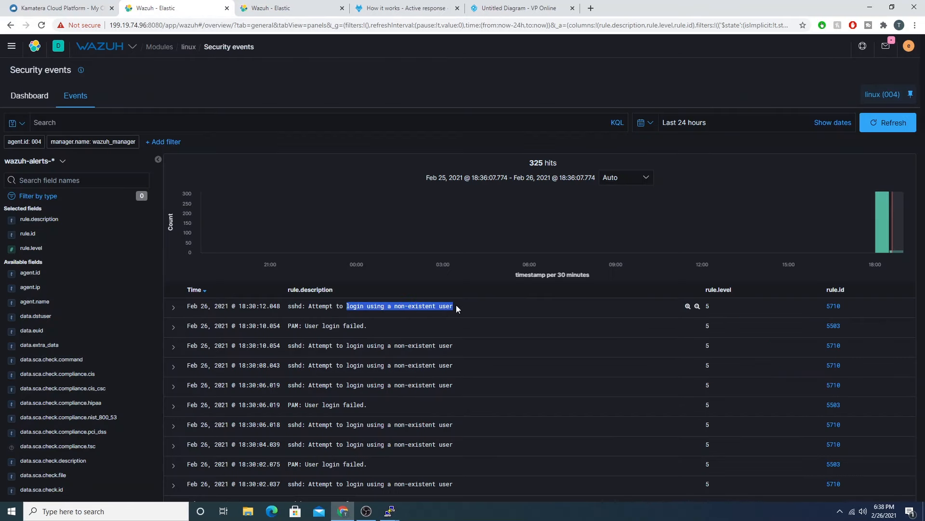
Step: Return to the manager's ossec.conf and highlight the firewall-drop.sh executable line in the firewall-drop command block
click(285, 7)
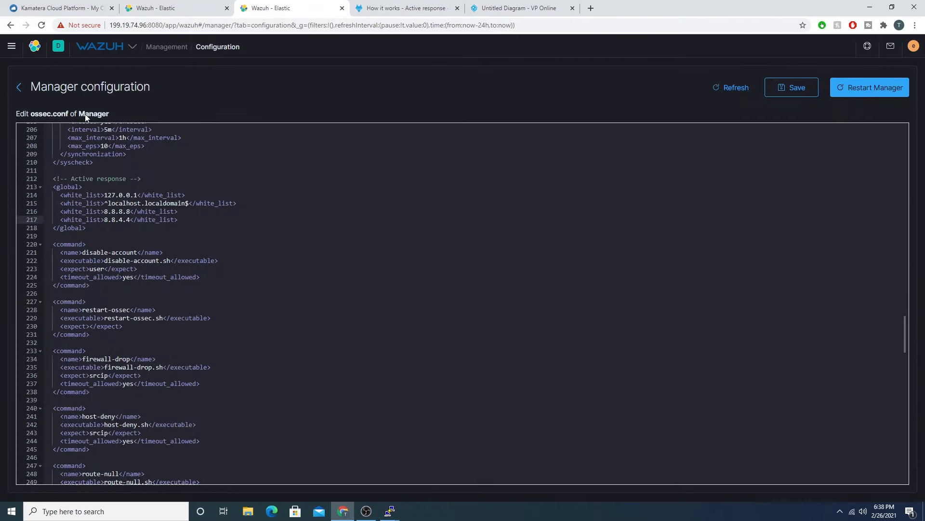
click(123, 220)
scroll(99, 223, down, 1)
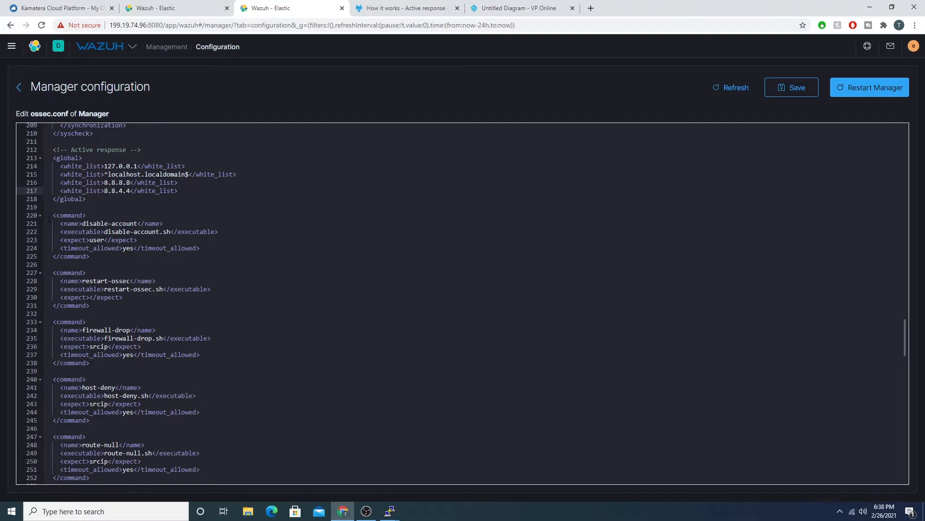
scroll(168, 251, down, 2)
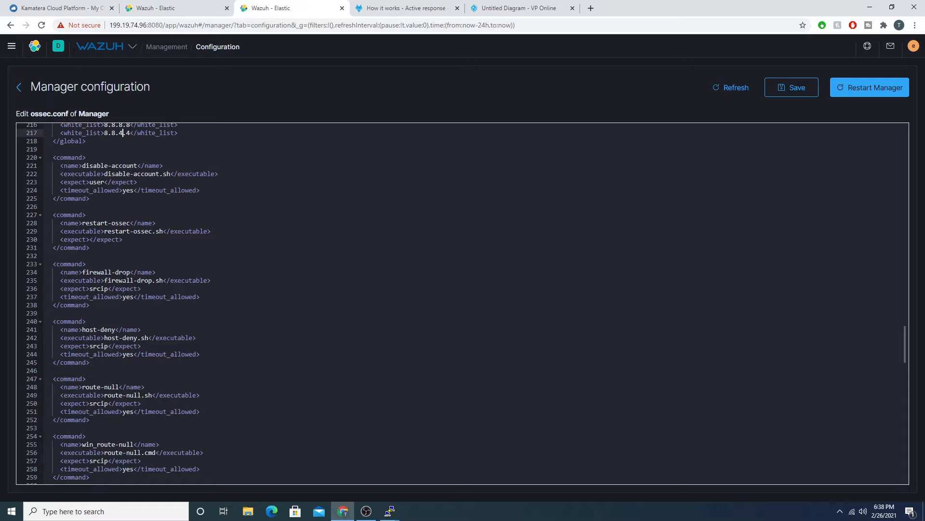
click(111, 280)
drag(159, 280, 164, 280)
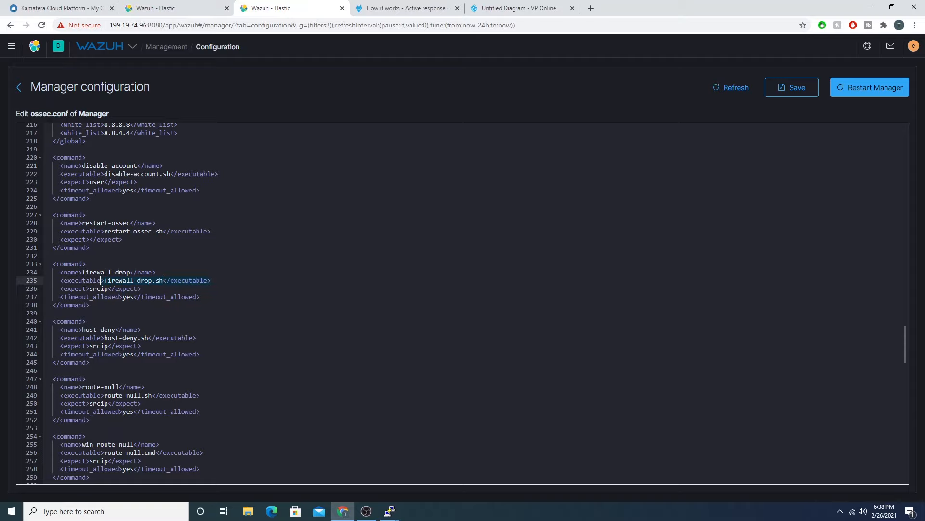
drag(84, 282, 62, 281)
Step: Highlight the expect line containing srcip in the firewall-drop command block
scroll(76, 169, down, 1)
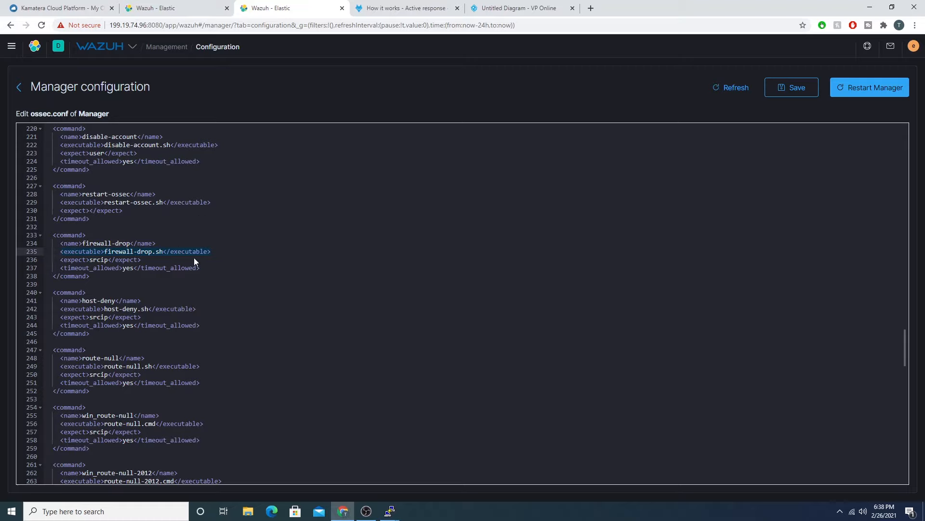
click(146, 259)
drag(149, 259, 60, 260)
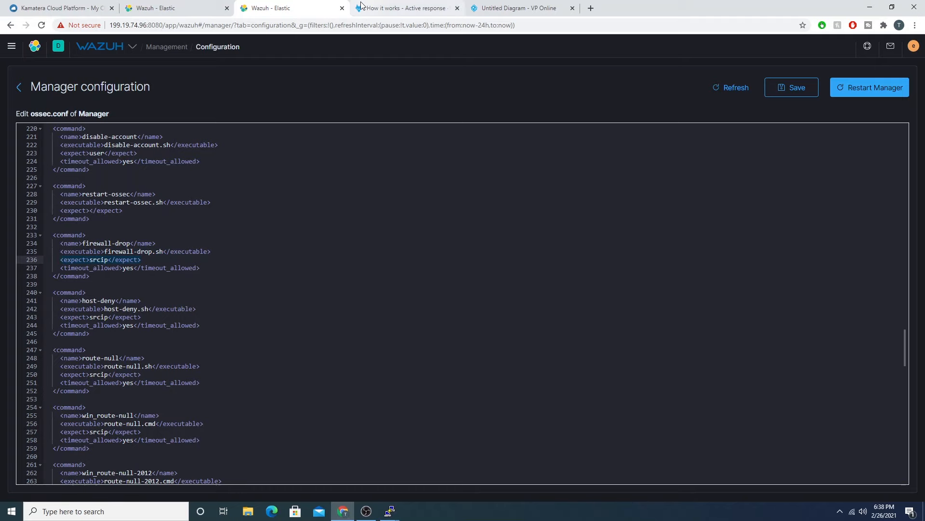
Step: Go to the linux agent's events, expand the newest non-existent user alert and look through its document fields
click(169, 8)
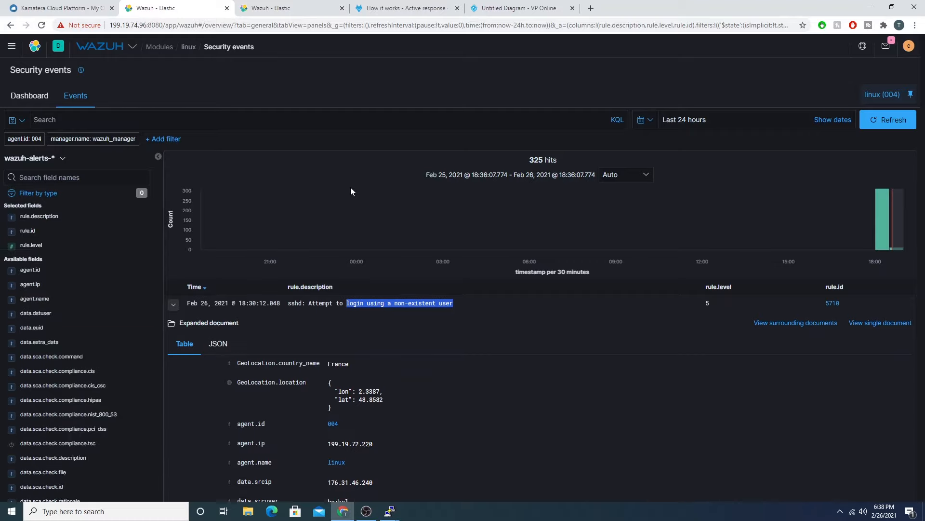
scroll(351, 192, down, 3)
scroll(389, 268, down, 3)
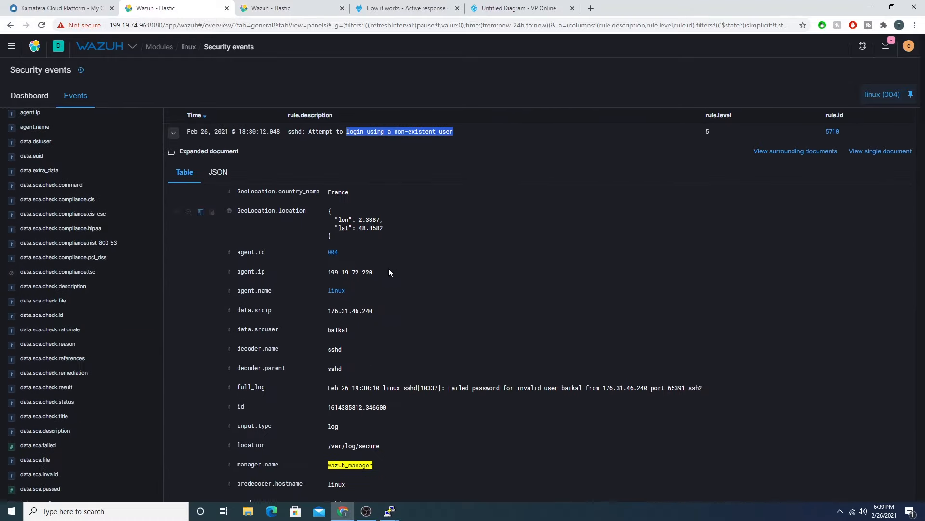
scroll(406, 227, up, 3)
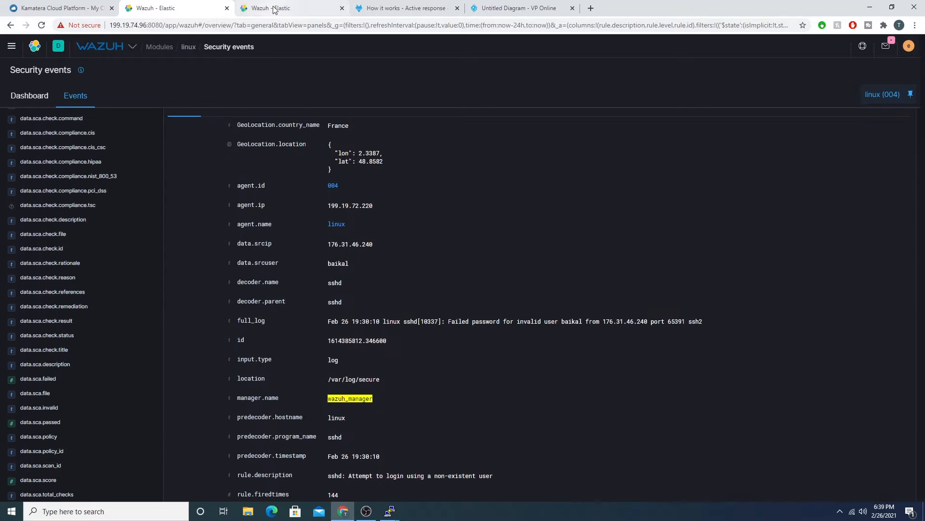
Step: Highlight srcip in the firewall-drop command of ossec.conf, and match it to the alert's data.srcip field and value
click(290, 8)
drag(91, 260, 110, 260)
click(153, 8)
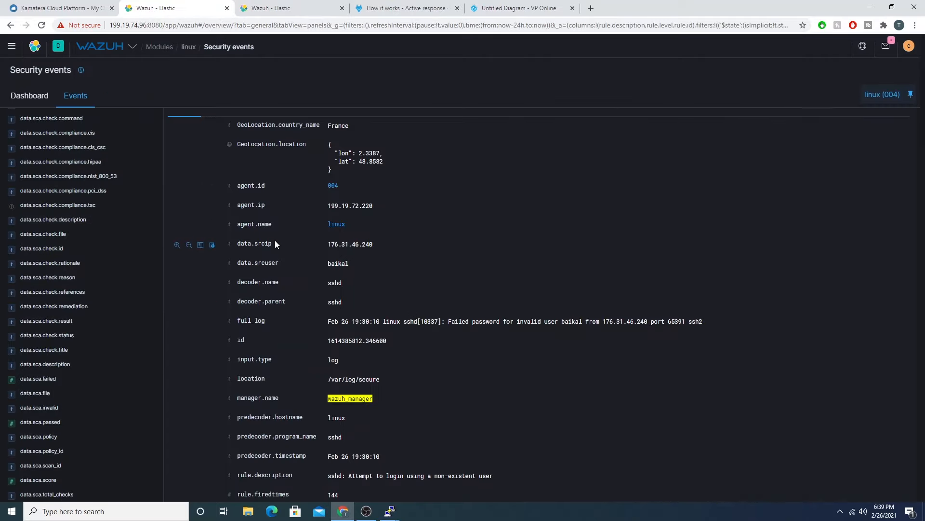
drag(237, 243, 356, 245)
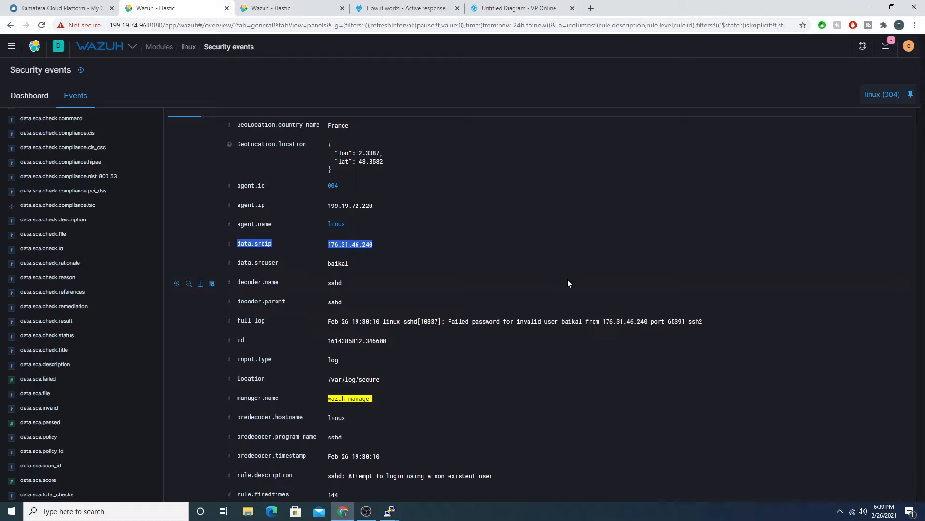
drag(325, 246, 390, 247)
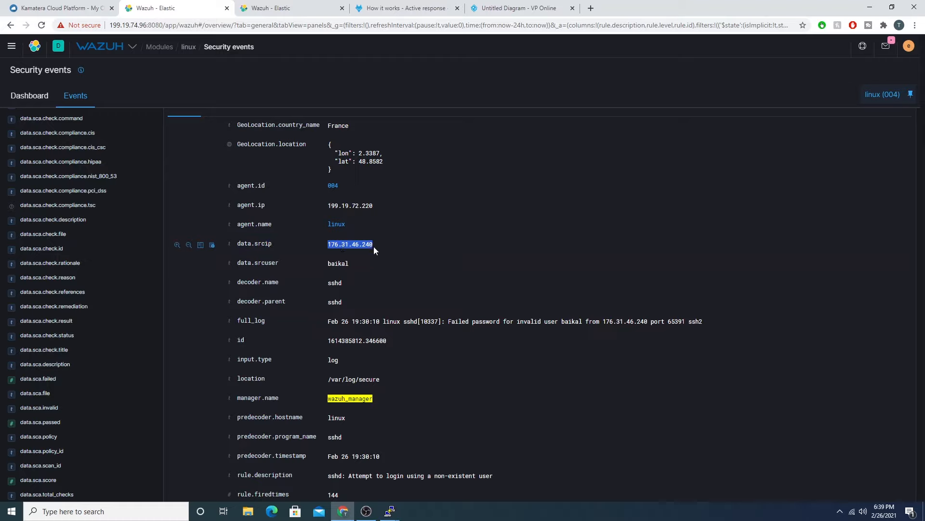
double_click(263, 243)
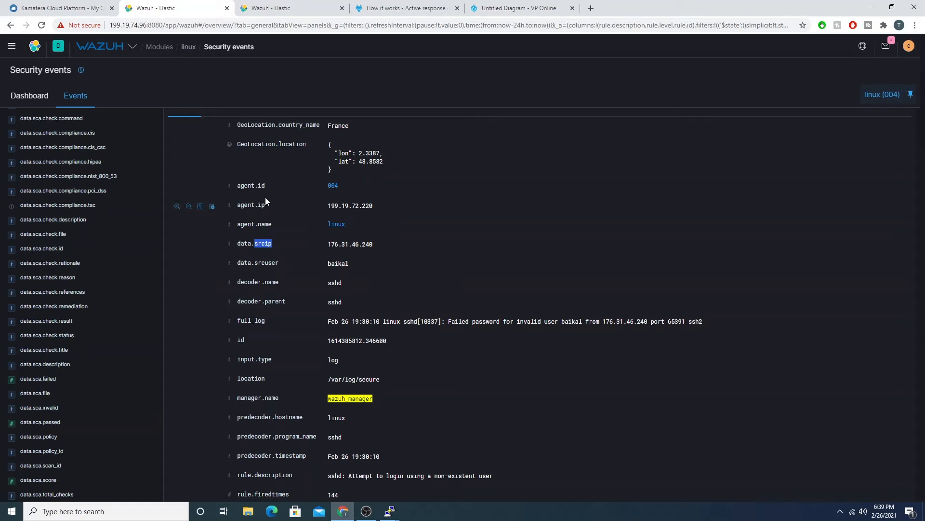
Step: Highlight the firewall-drop command's srcip value in ossec.conf once more, and the source IP address in the expanded alert
click(281, 9)
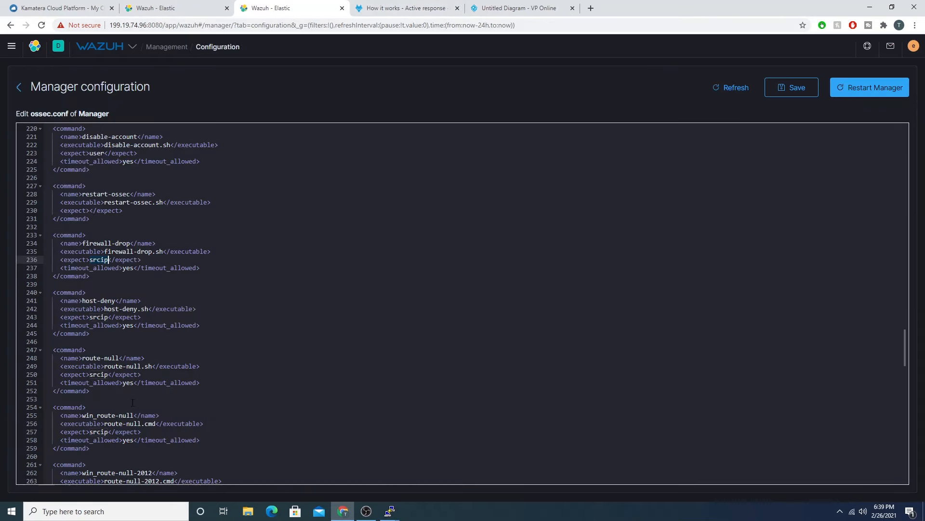
click(106, 317)
drag(110, 260, 90, 260)
click(200, 8)
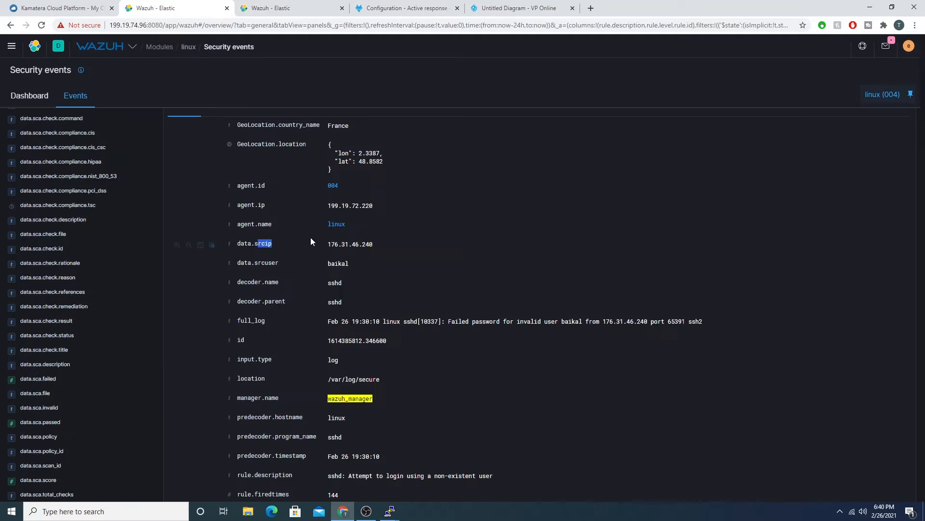
drag(326, 244, 374, 243)
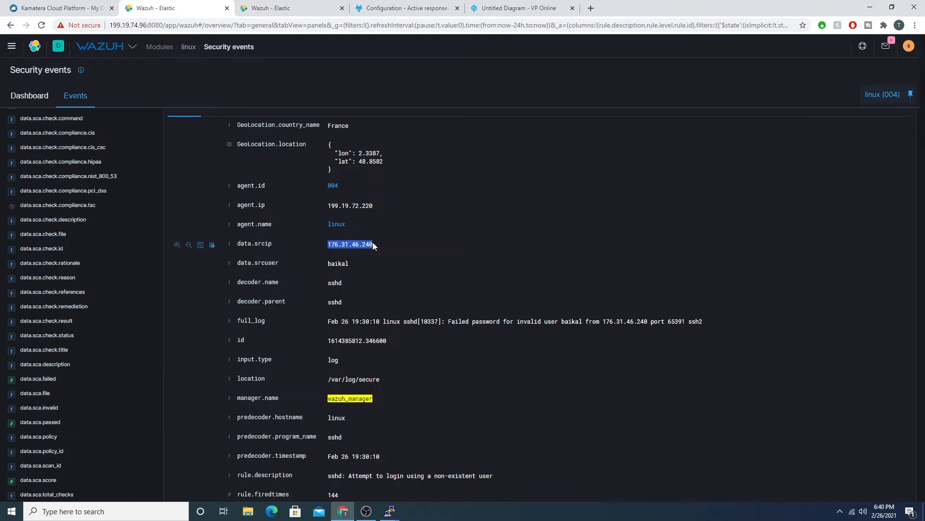
Step: Switch to the linux agent's PuTTY terminal and try to open firewall-drop.sh with nano
click(390, 511)
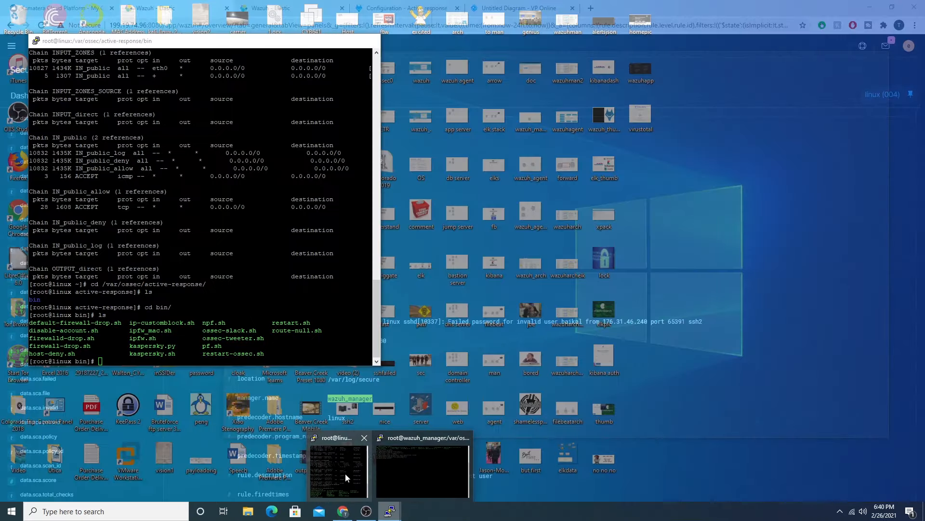
click(345, 473)
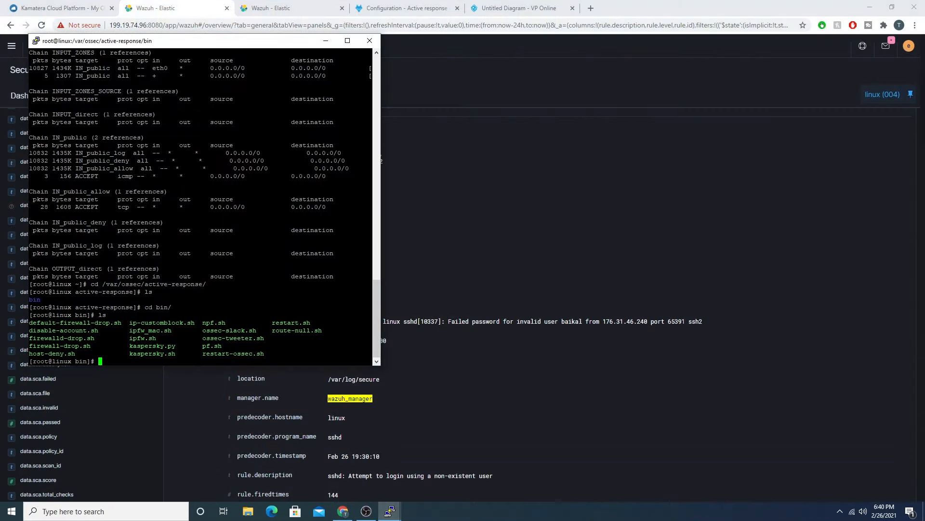
text(nano firewall-drop.sh)
key(Return)
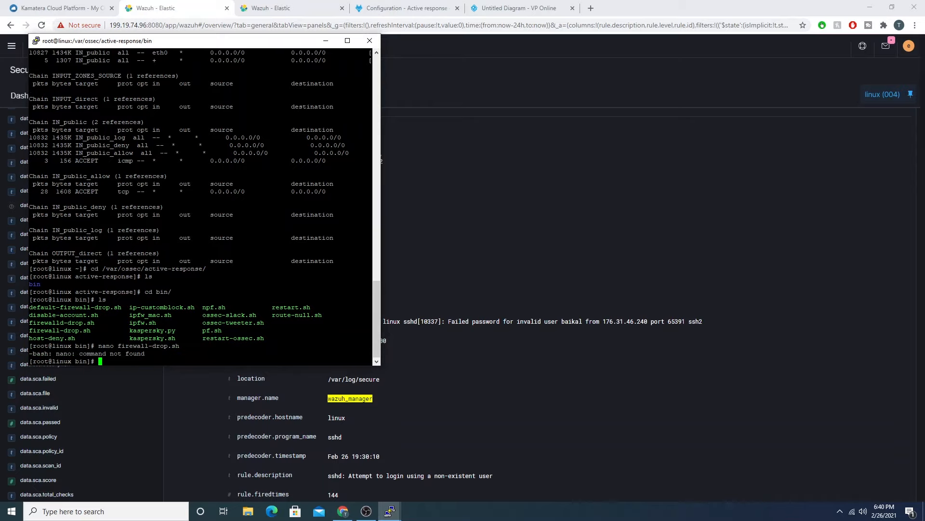
Step: Open firewall-drop.sh with vi and continue past the swap file notice to the script
text(vi firewall-drop.sh)
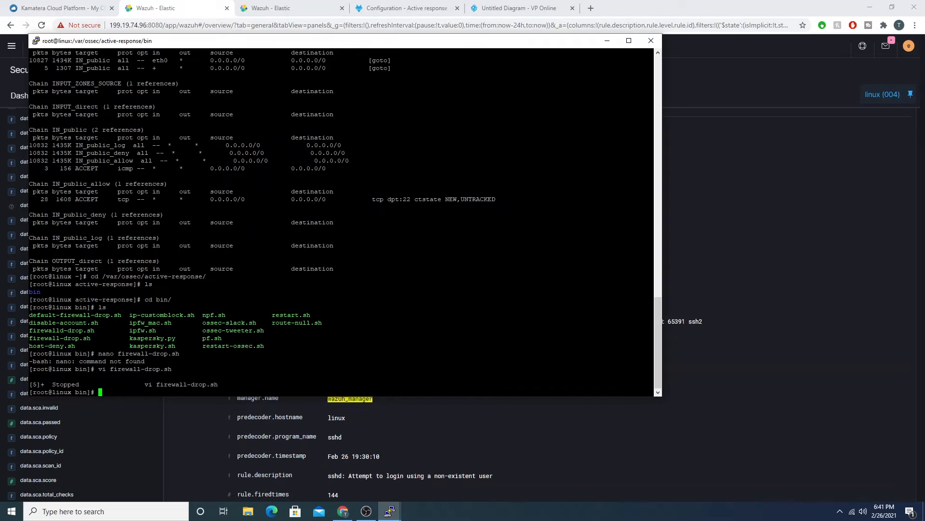
key(Return)
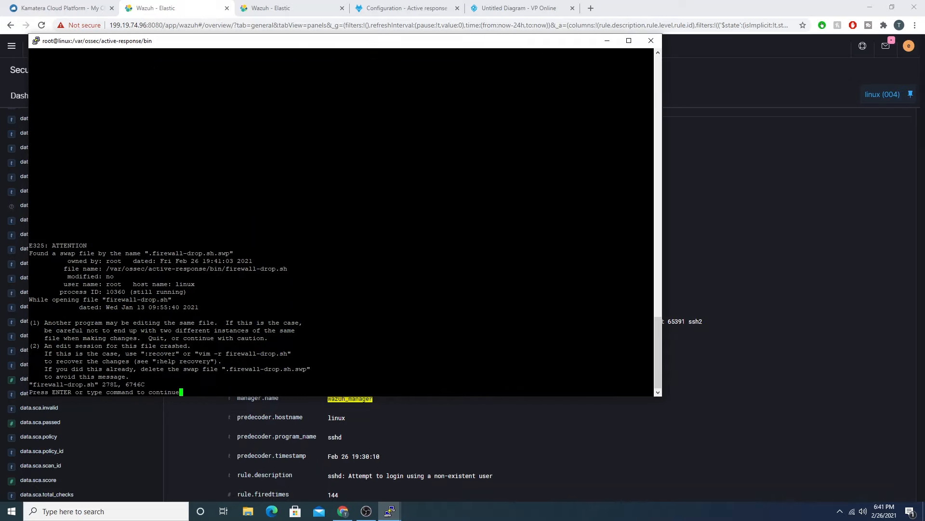
key(Return)
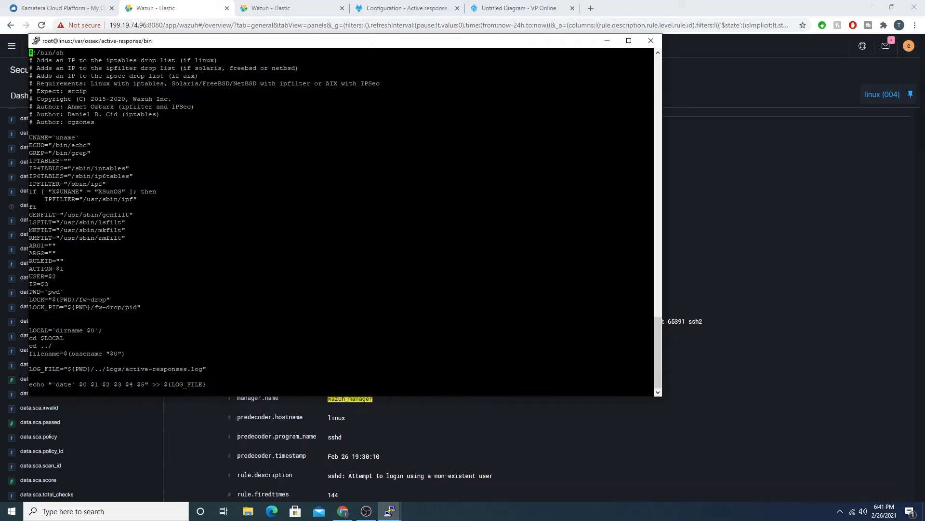
Step: Review the firewall-drop.sh script, covering its header comments, iptables variables and IP checks, and quit vi
key(Down)
key(Down)
key(Down)
key(Down)
key(Down)
key(Down)
key(Down)
key(Down)
key(Down)
key(Down)
key(Down)
key(Down)
key(Down)
key(Down)
key(Down)
key(Down)
key(Down)
key(Down)
key(Down)
key(Down)
key(Down)
key(Down)
key(Down)
key(Down)
key(Down)
key(Down)
key(Down)
key(Down)
key(Down)
key(Down)
key(Down)
key(Down)
key(Down)
key(Down)
key(Down)
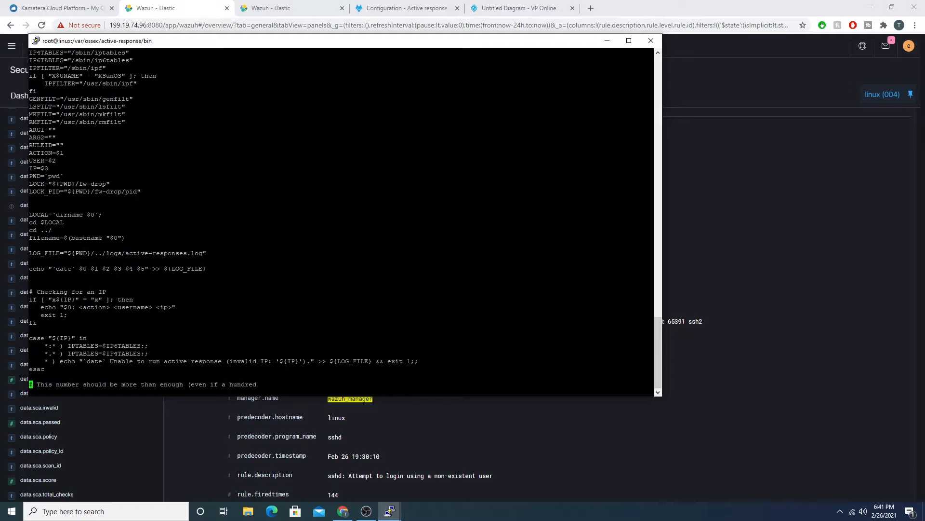
key(Up)
key(Up)
key(Up)
key(Up)
key(Up)
key(Up)
key(Up)
key(Up)
key(Up)
key(Up)
key(Up)
key(Up)
key(Up)
key(Up)
key(Up)
key(Up)
key(Up)
key(Up)
key(Up)
key(Up)
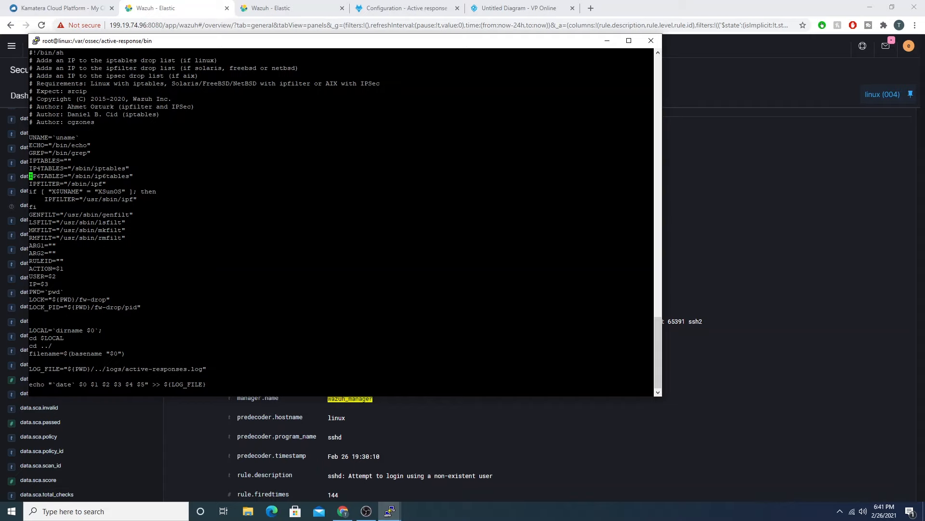
key(Up)
key(Up)
key(Up)
key(Up)
key(Up)
key(Up)
key(Up)
key(Up)
key(Down)
key(Right)
key(Right)
key(Right)
key(Right)
key(Right)
key(Right)
key(Right)
key(Right)
key(Right)
key(Right)
key(Right)
key(Right)
key(Right)
key(Down)
text(:q)
key(Return)
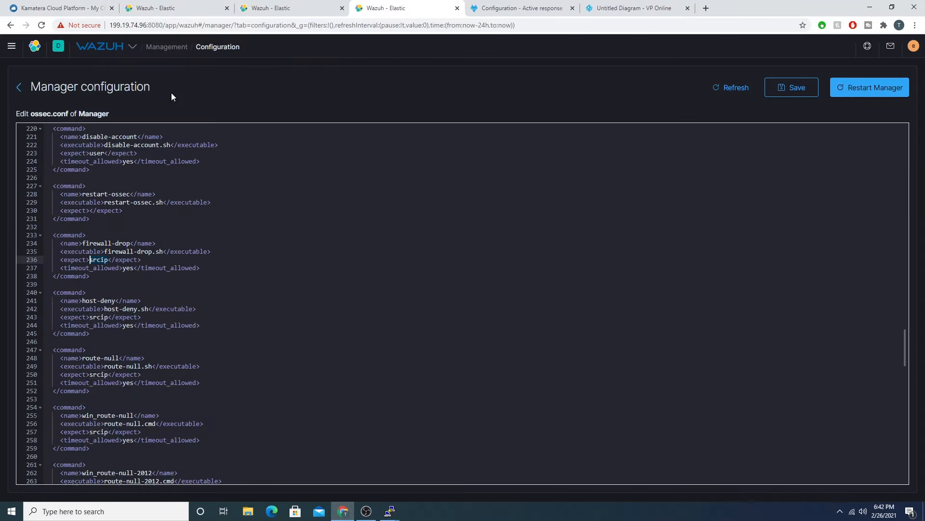
Step: Find the active-response block below the netsh-win-2016 command in the manager's ossec.conf and highlight its opening tag
scroll(396, 253, down, 2)
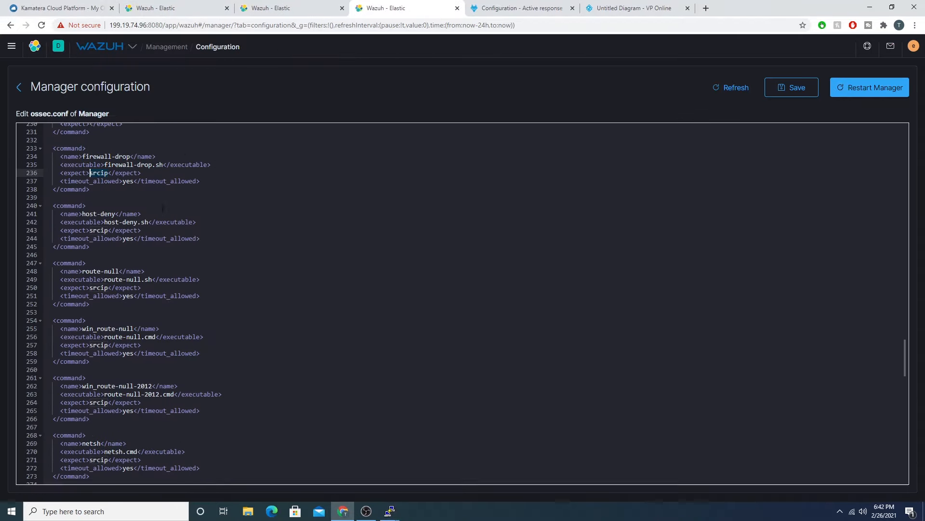
scroll(313, 283, up, 3)
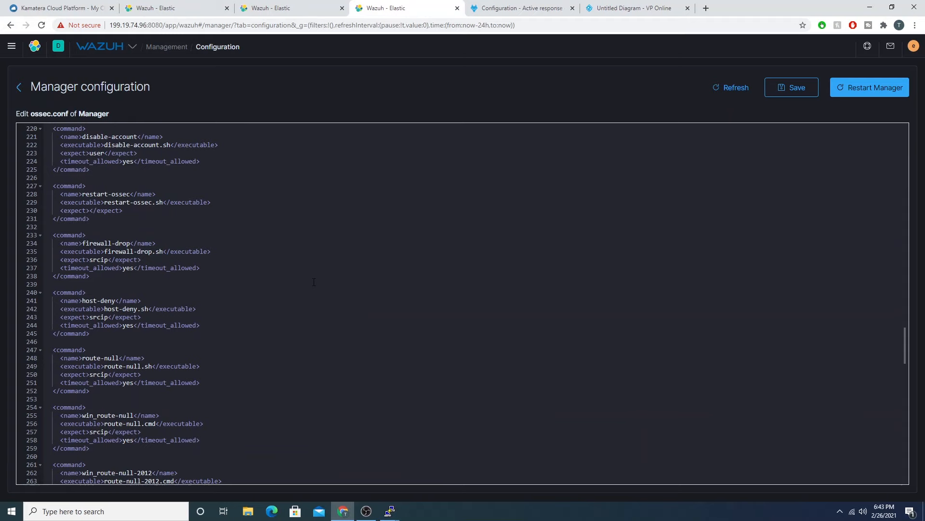
scroll(308, 282, down, 4)
scroll(303, 277, down, 4)
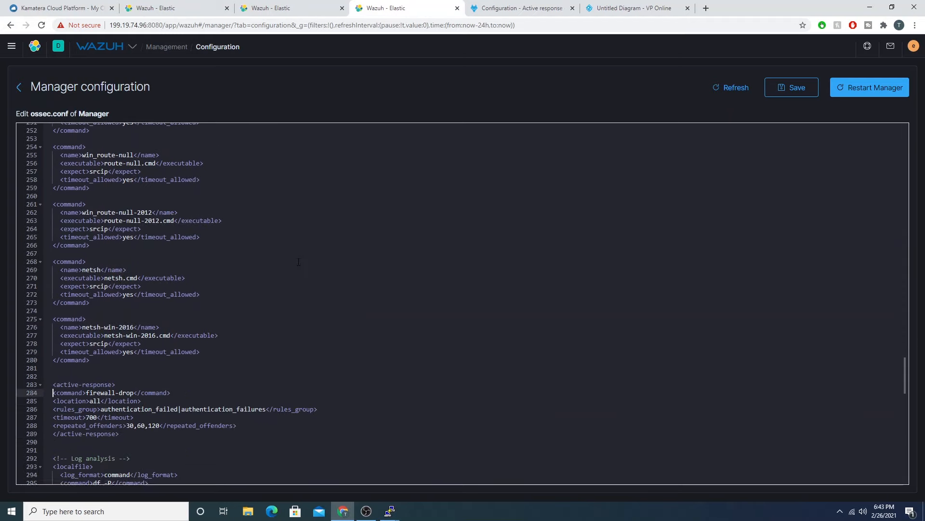
scroll(282, 219, down, 2)
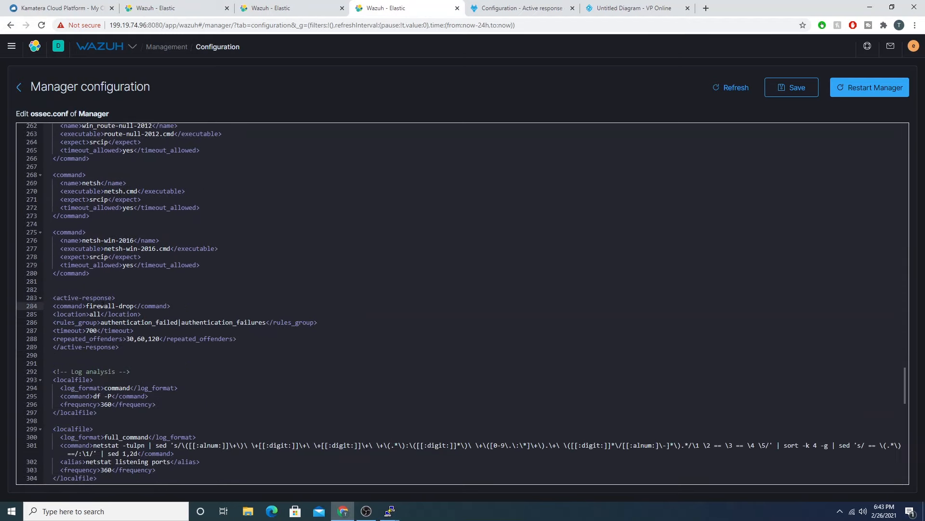
drag(53, 297, 112, 297)
click(125, 291)
Step: Clear the location value in the firewall-drop active-response block
click(102, 315)
key(BackSpace)
key(BackSpace)
key(BackSpace)
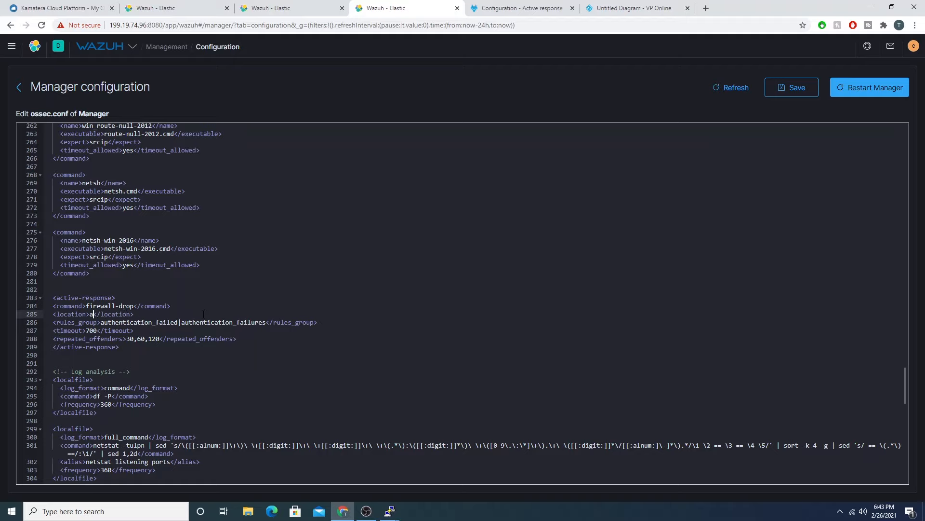
click(173, 300)
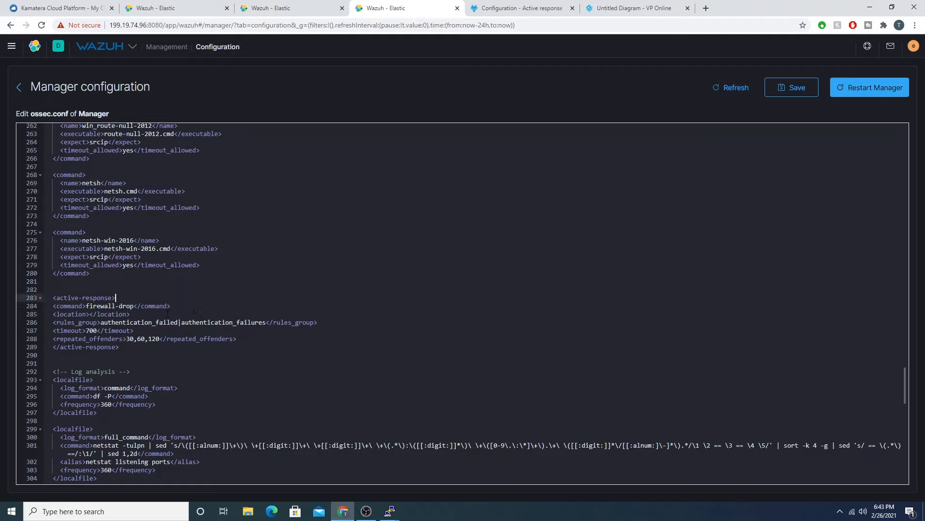
Step: Highlight firewall-drop in the active-response block's command line and the firewall-drop.sh executable in the matching command block
drag(174, 308, 57, 307)
click(153, 305)
drag(134, 305, 87, 307)
scroll(238, 279, up, 6)
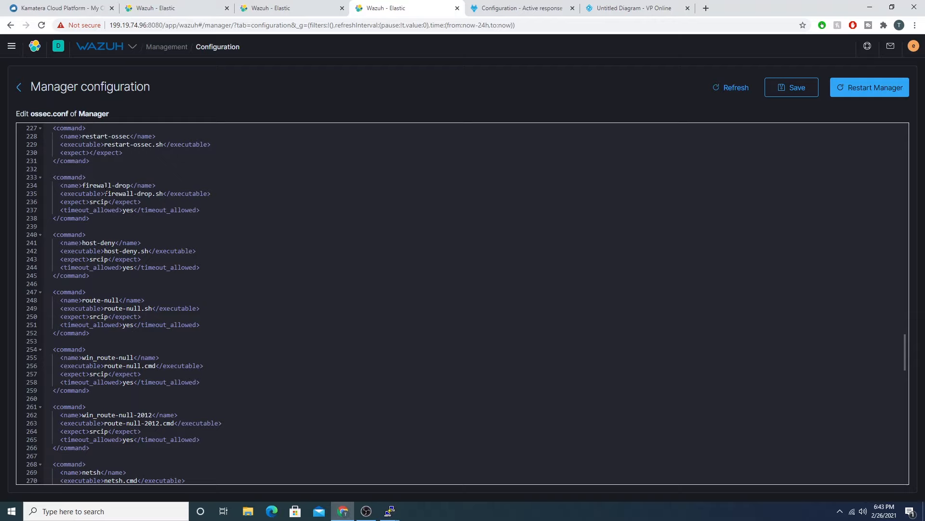
drag(104, 193, 164, 194)
click(70, 185)
Step: Revisit the active-response block, and go to the Wazuh active response configuration documentation to look through its example blocks
scroll(458, 292, down, 5)
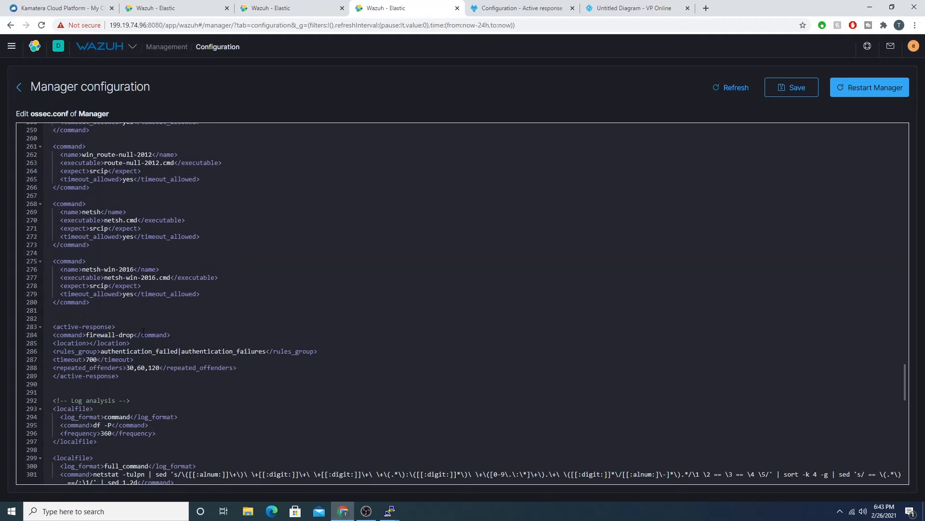
scroll(208, 334, down, 1)
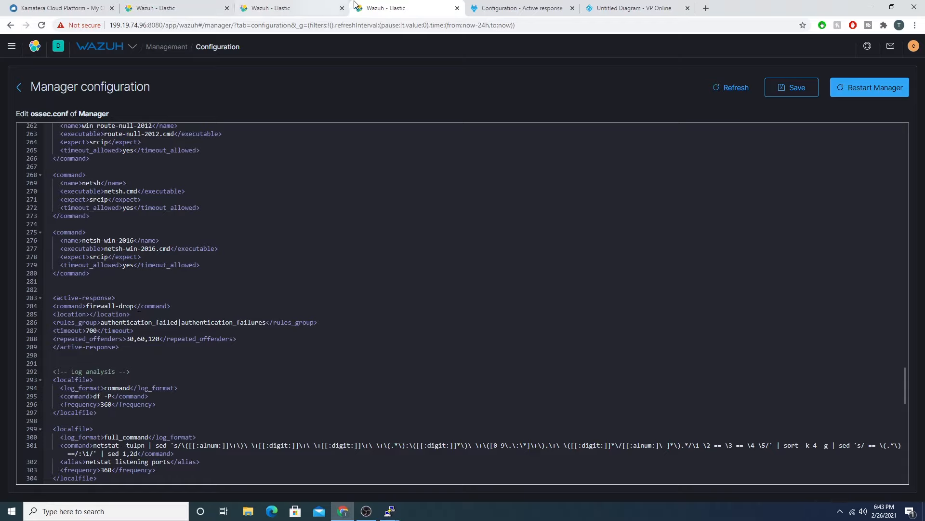
click(518, 8)
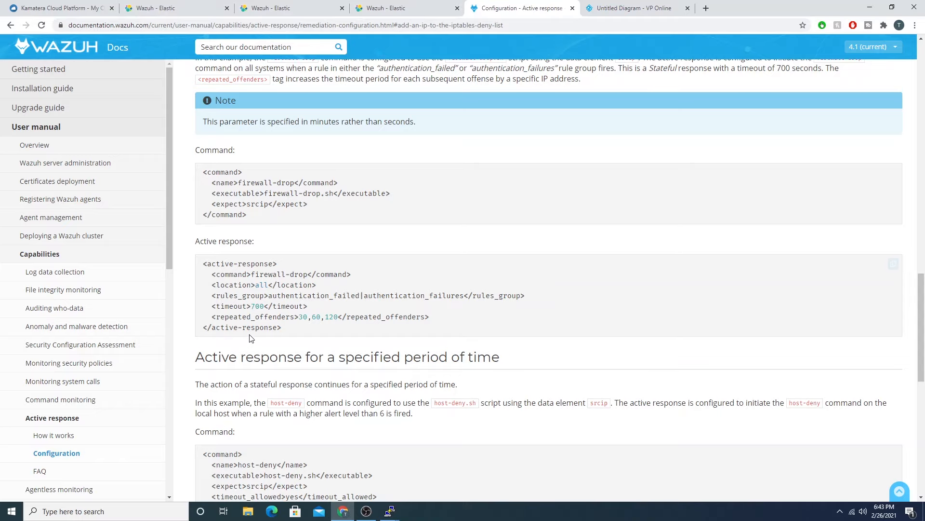
scroll(369, 341, down, 6)
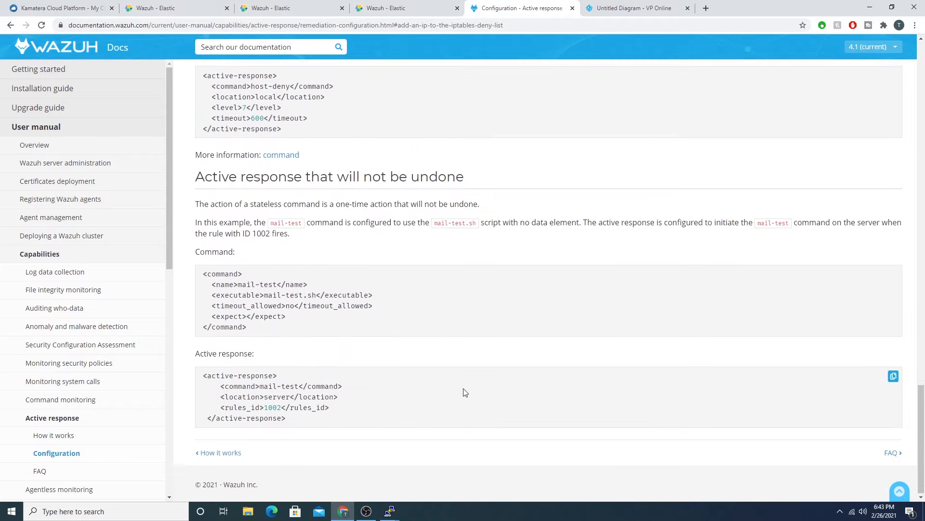
Step: Open the ossec.conf active-response reference from the documentation's Basic usage section and go to its location option
scroll(473, 386, up, 20)
scroll(444, 395, up, 8)
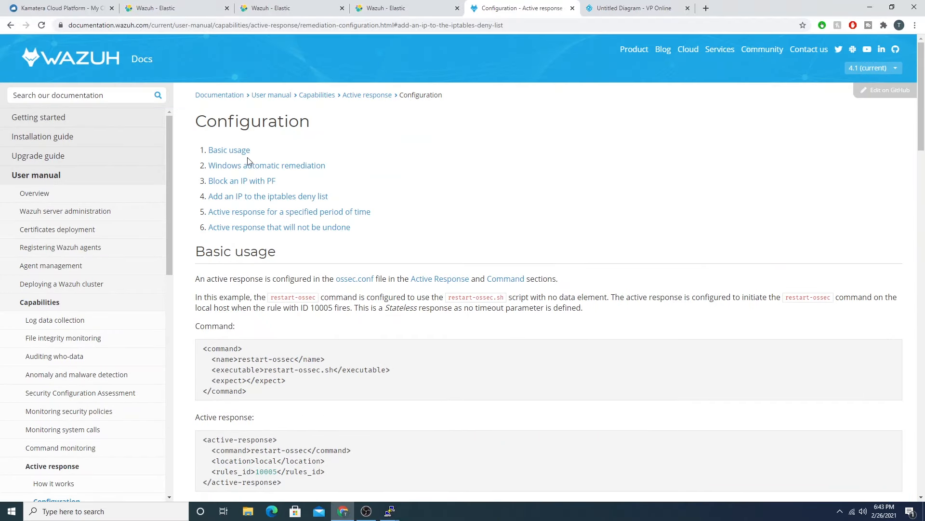
click(427, 280)
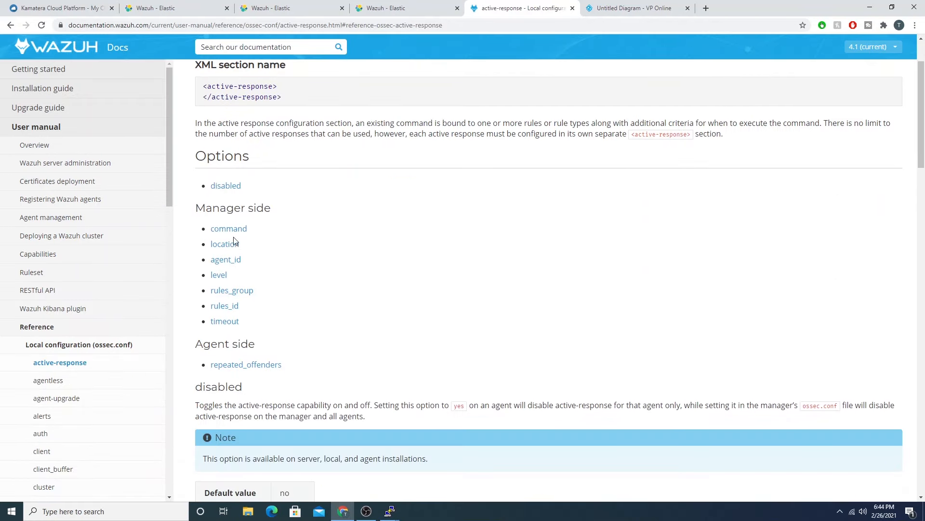
click(230, 245)
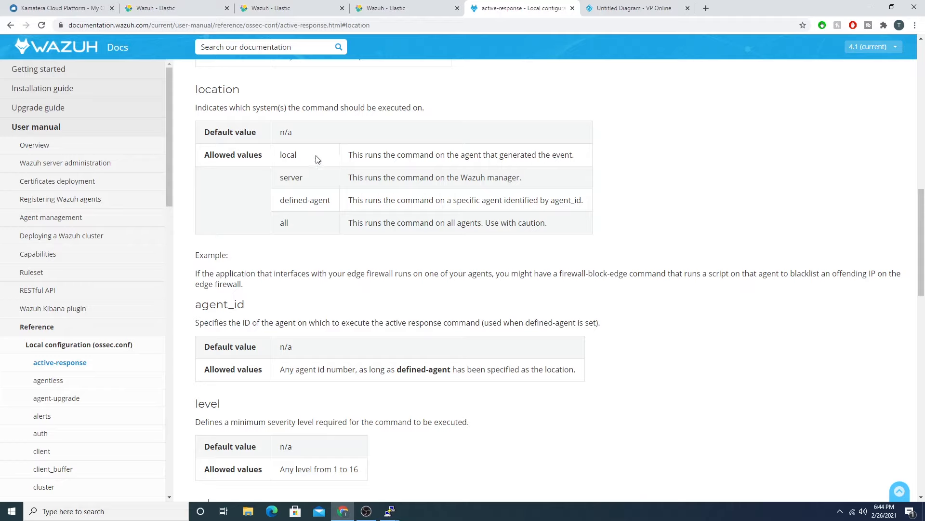
Step: Highlight the local value among the allowed locations, check the Wazuh Agent in the network diagram, and return to the documentation
double_click(288, 155)
click(627, 7)
click(344, 253)
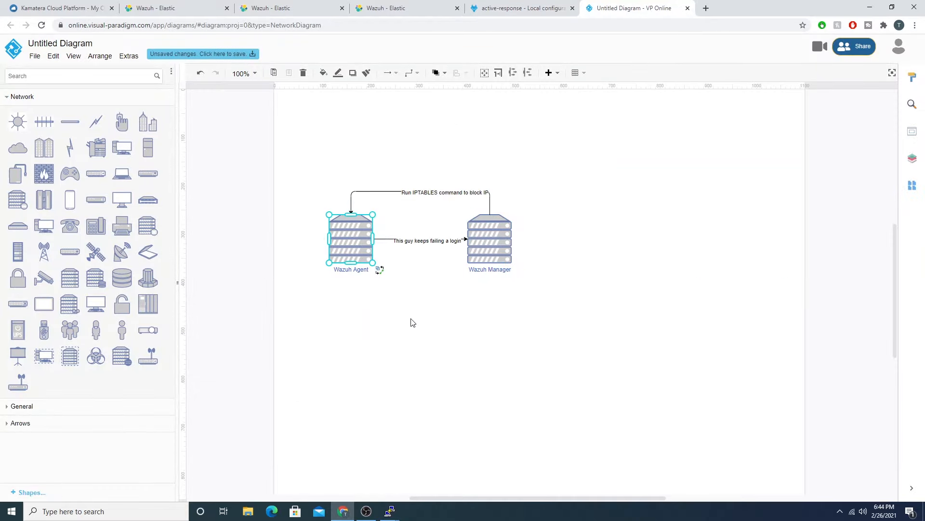
click(402, 7)
click(482, 8)
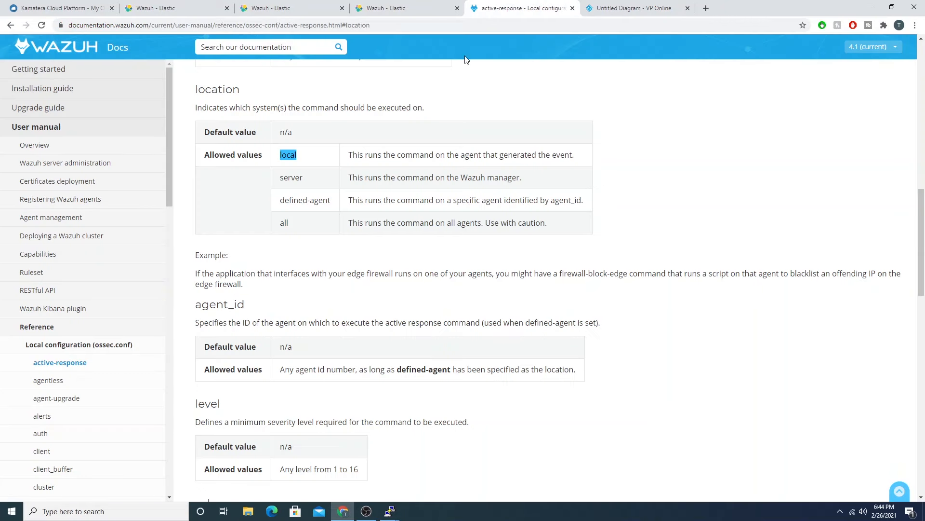
Step: Highlight the server, defined-agent and all location values, along with the Wazuh manager wording and the "Use with caution" remark
double_click(295, 183)
drag(468, 178, 522, 179)
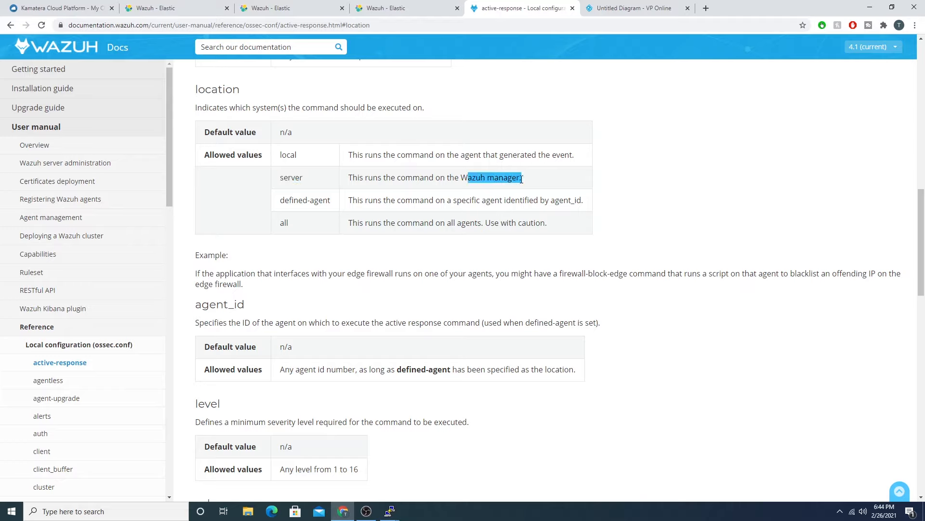
click(518, 179)
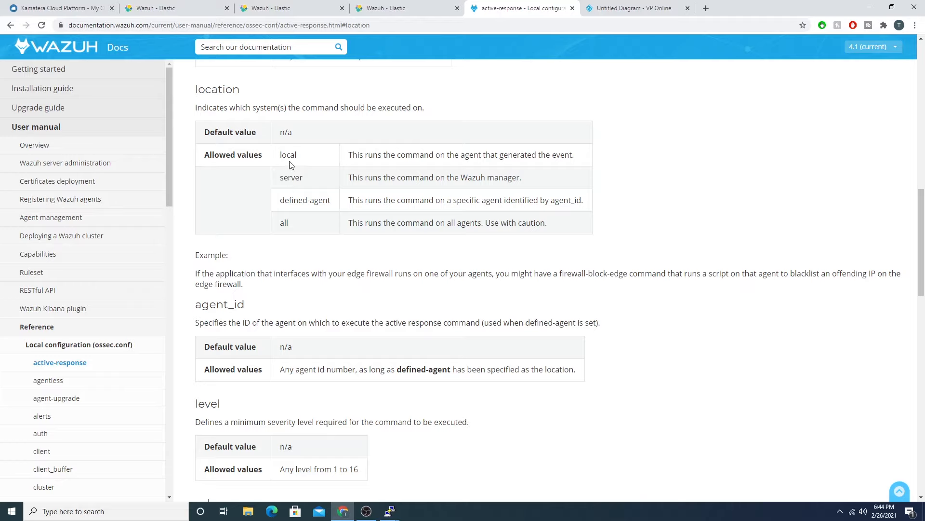
drag(277, 200, 335, 205)
drag(283, 222, 298, 224)
drag(486, 224, 544, 235)
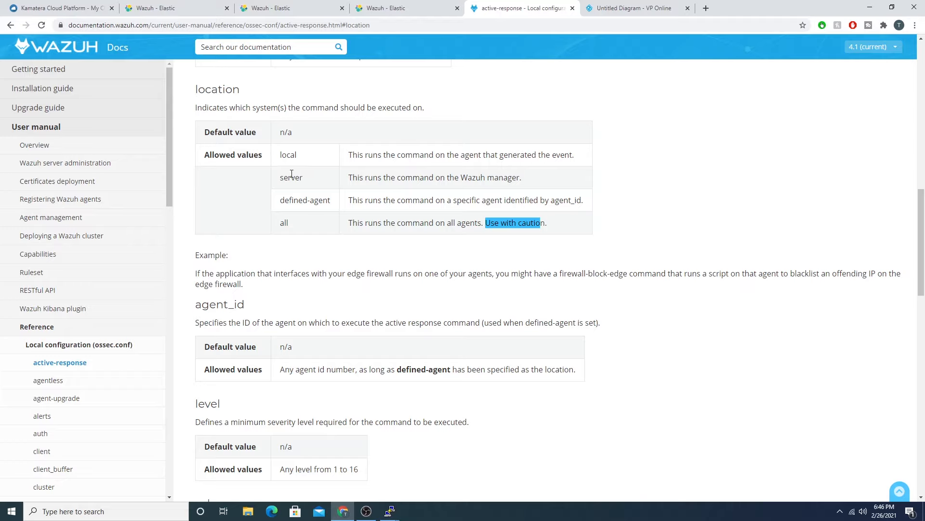
Step: Copy defined-agent from the documentation's location values into the location tag of the firewall-drop active-response block in ossec.conf
double_click(290, 154)
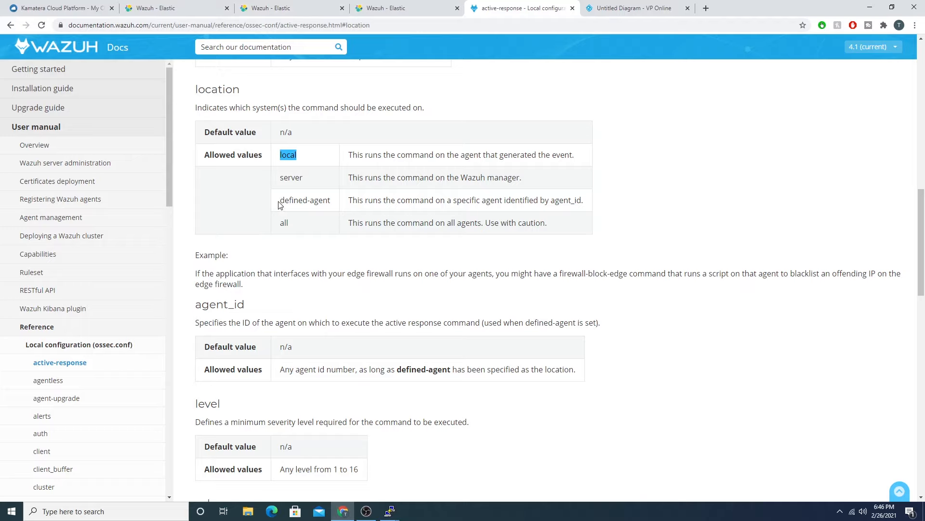
drag(283, 201, 330, 200)
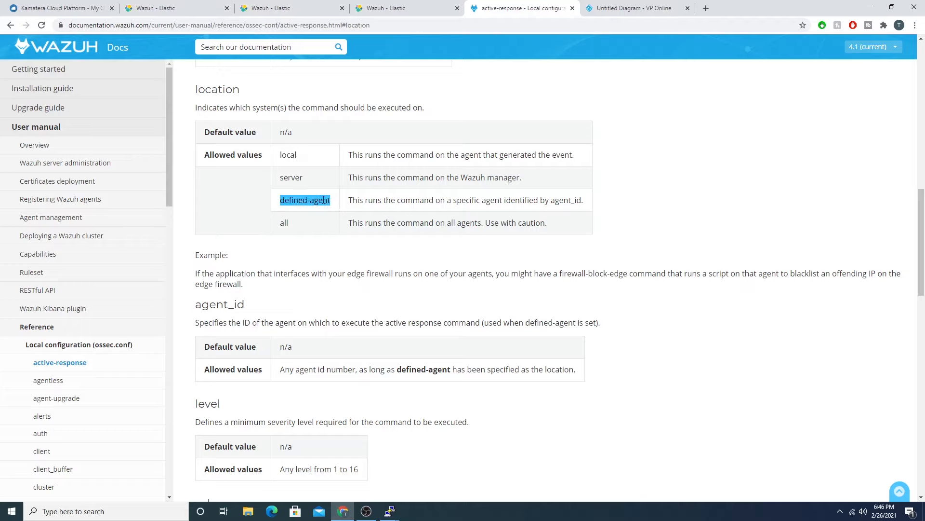
right_click(322, 198)
click(314, 220)
click(288, 5)
click(417, 10)
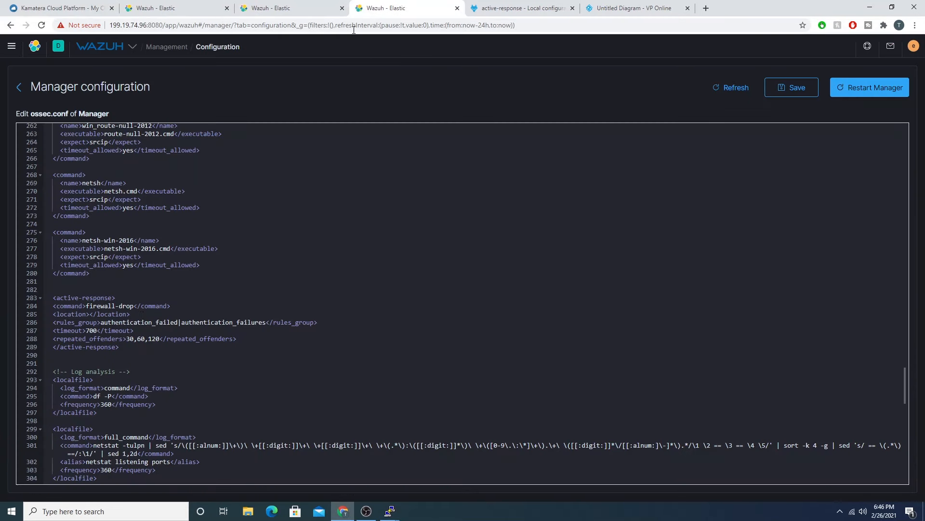
click(91, 313)
key(ctrl+v)
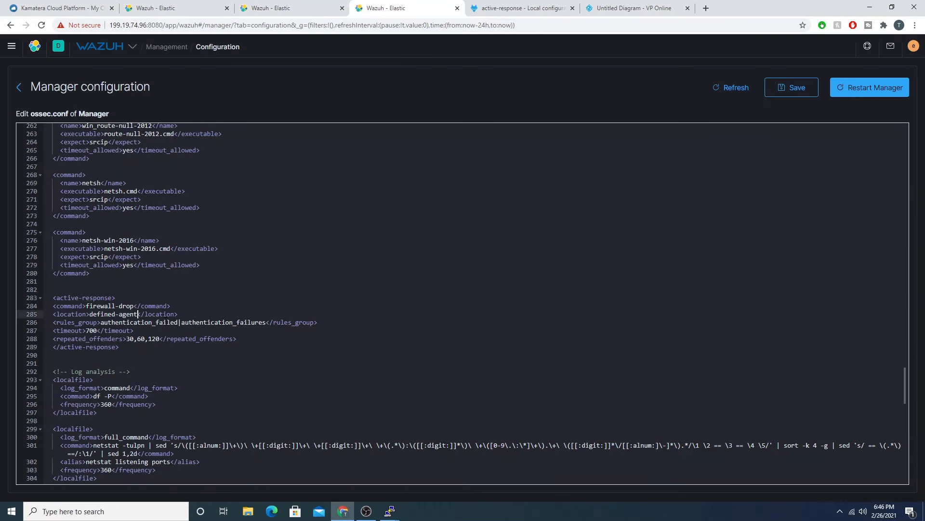
Step: Add an empty agent_id element on a new line below the location line, copying the option name from the documentation
click(193, 314)
key(Return)
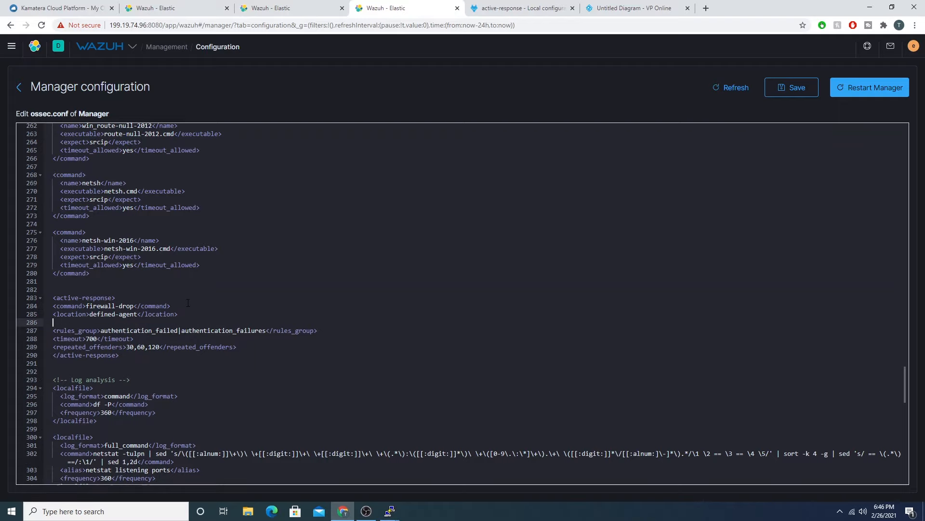
click(289, 8)
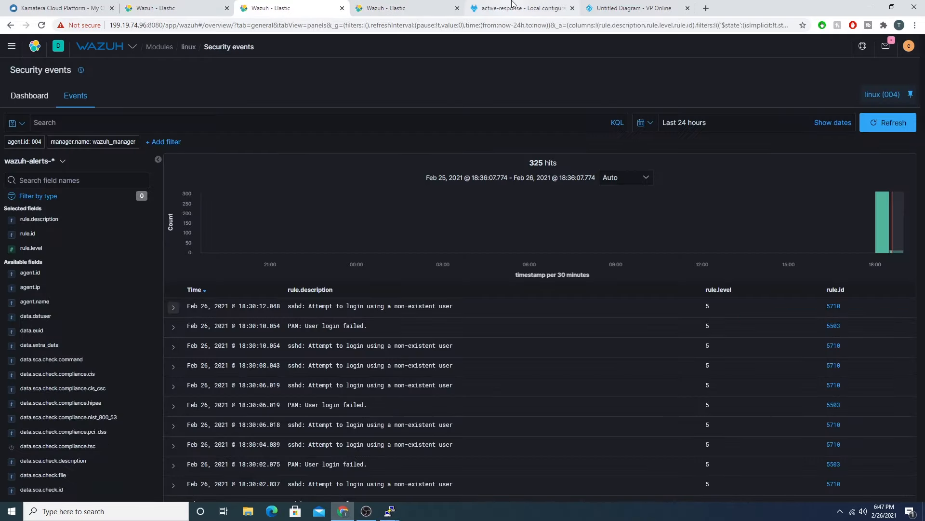
click(487, 8)
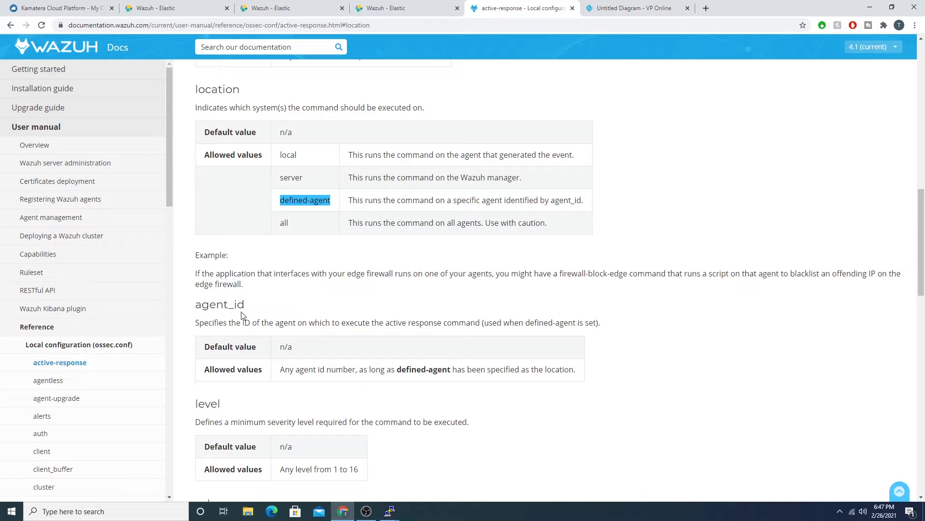
scroll(246, 311, down, 1)
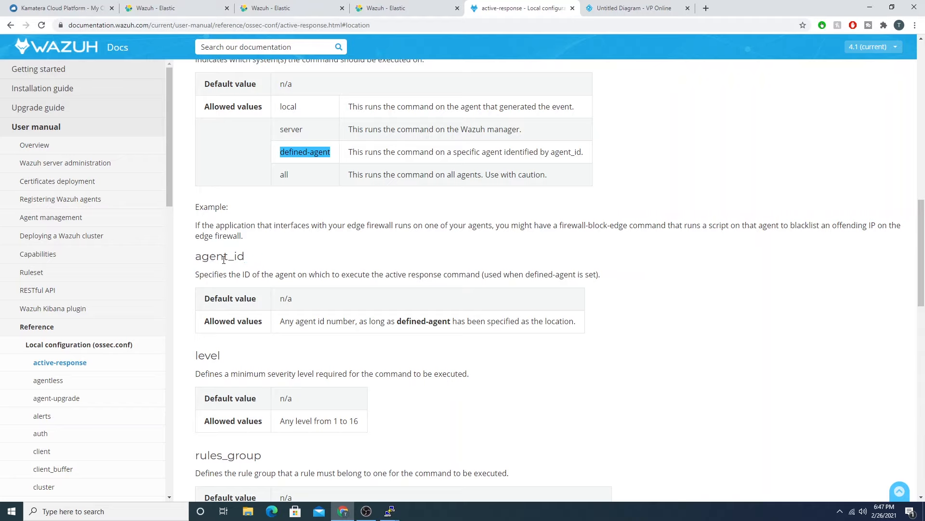
double_click(222, 259)
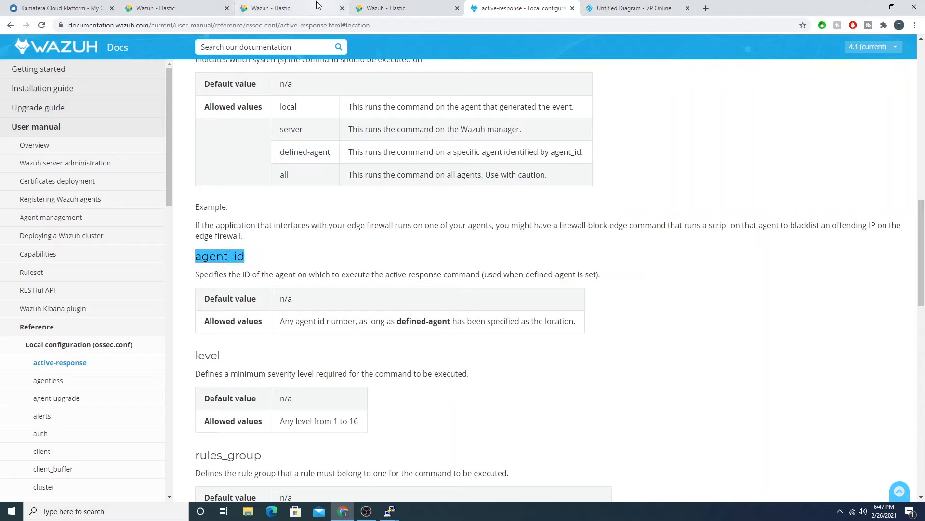
click(292, 8)
click(388, 7)
text(<)
key(ctrl+v)
text(>)
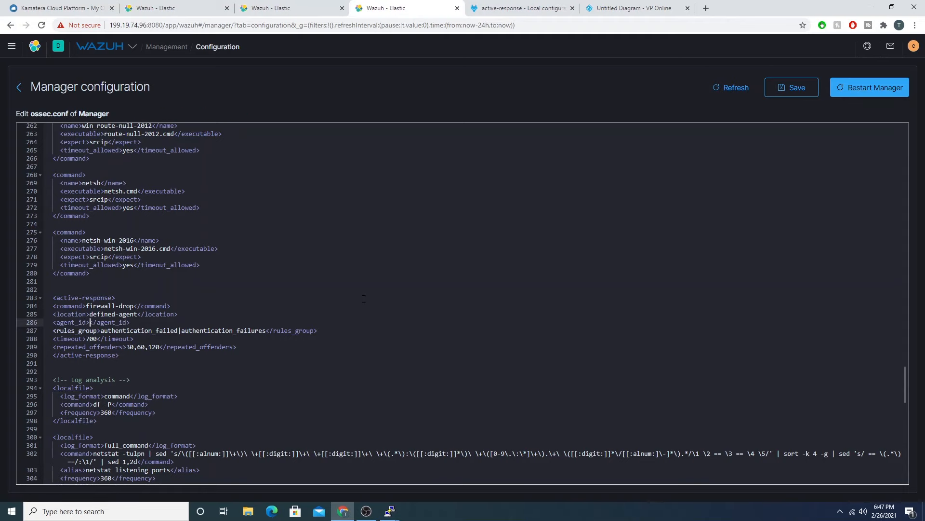
Step: Copy the agent.id from the newest event of the linux agent and set the agent_id element to 004
click(270, 7)
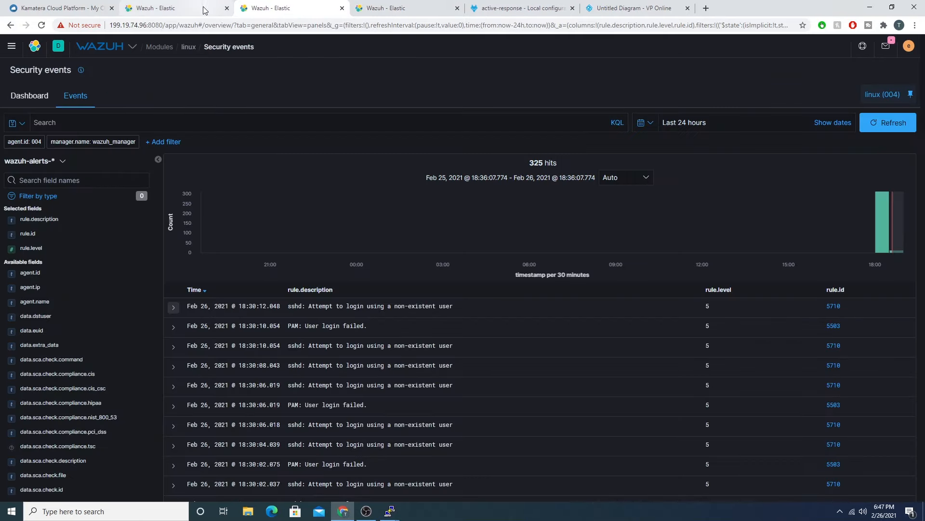
click(174, 309)
scroll(410, 324, down, 2)
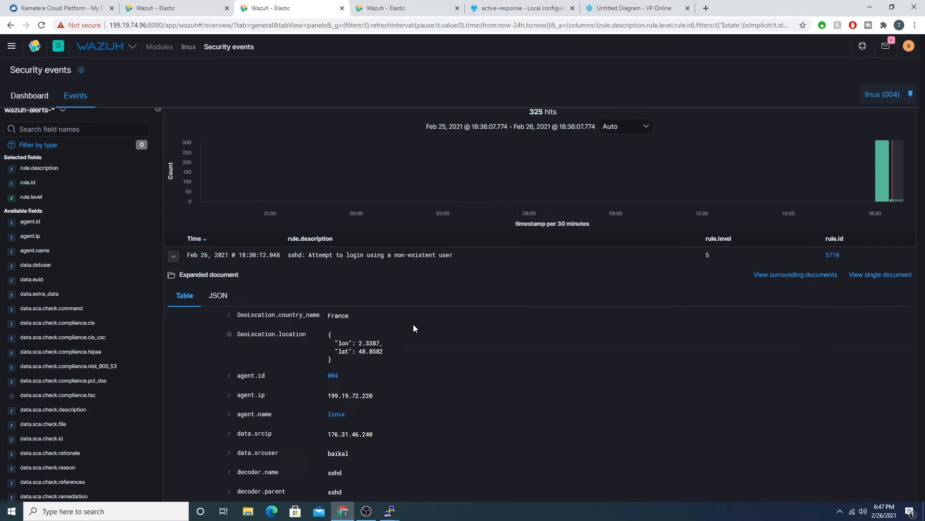
drag(343, 332, 327, 331)
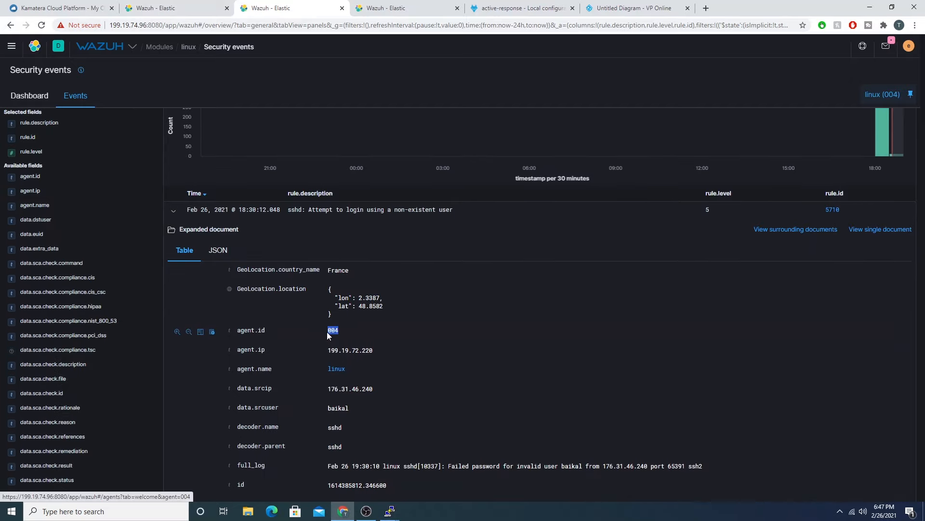
click(386, 8)
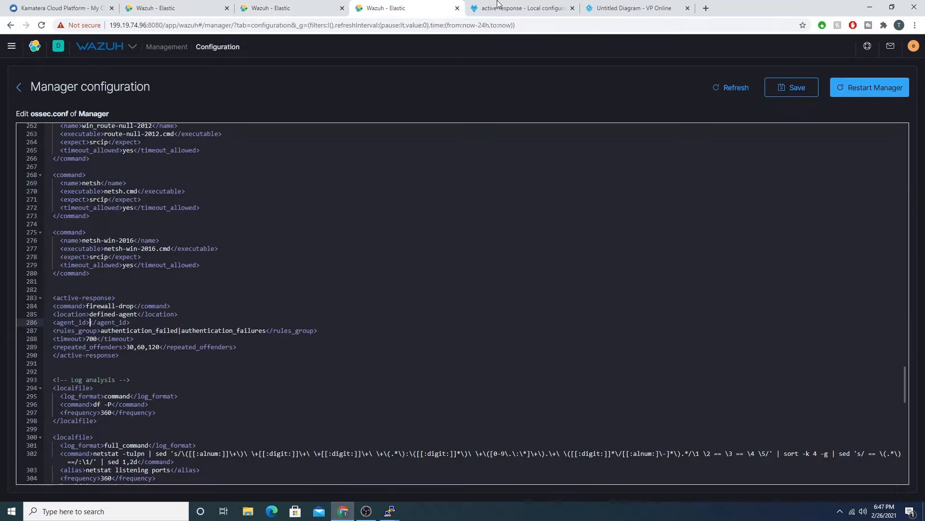
key(ctrl+v)
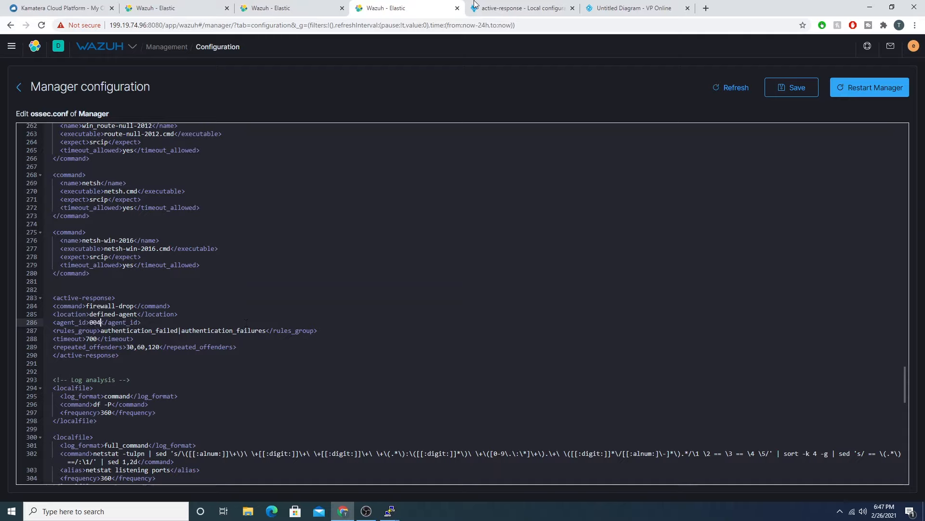
Step: Read the level and rules_group options in the active-response documentation, highlighting the allowed values "Any level from 1 to 16"
click(499, 5)
scroll(437, 342, down, 2)
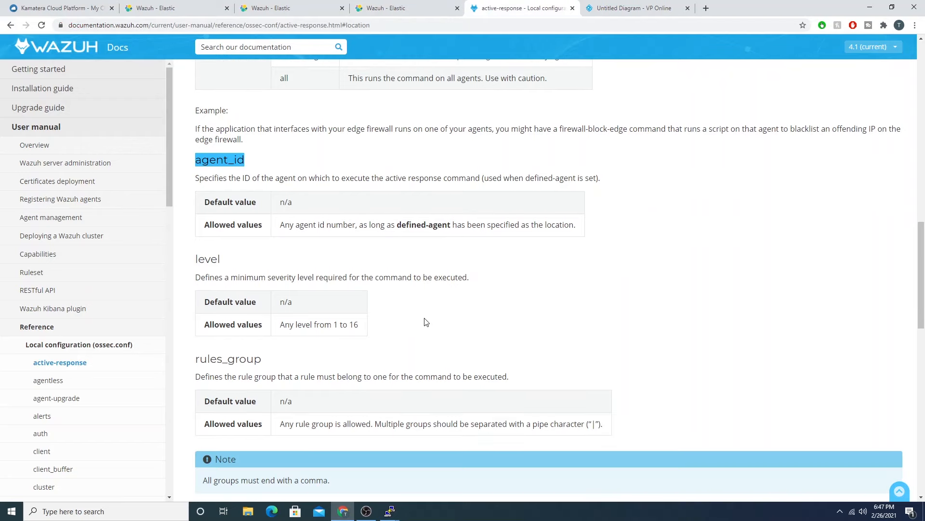
scroll(437, 280, down, 3)
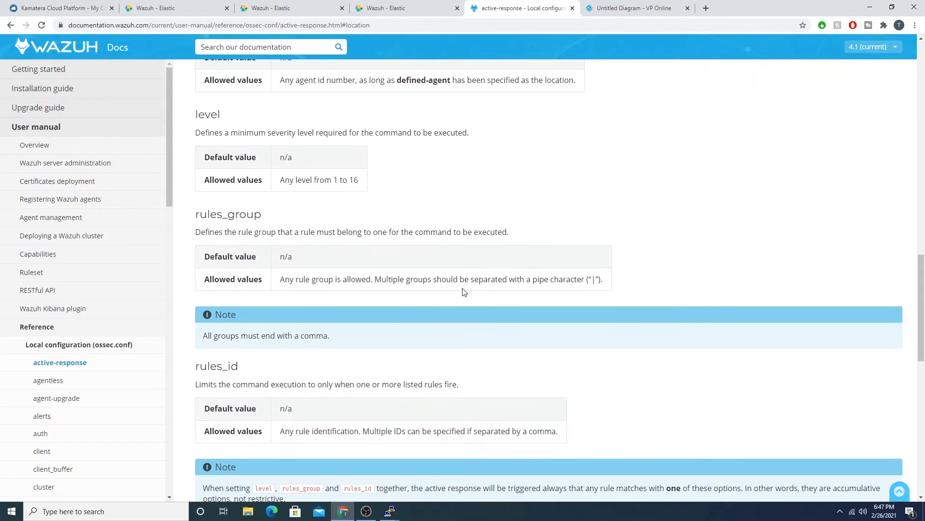
scroll(460, 279, up, 2)
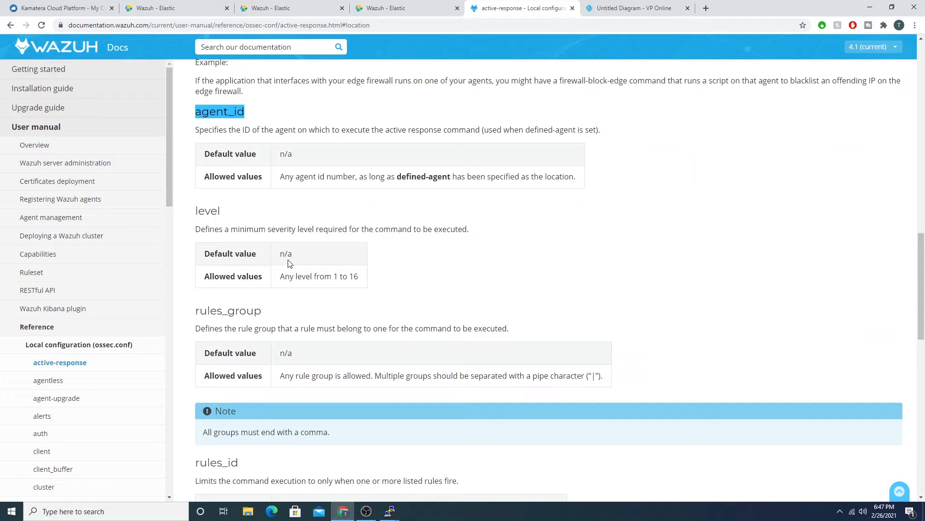
drag(281, 276, 361, 283)
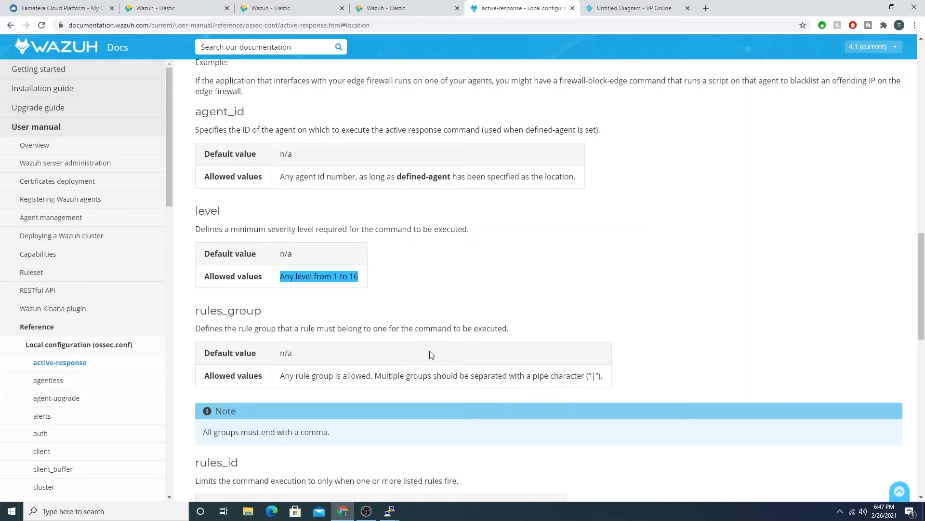
scroll(486, 359, down, 1)
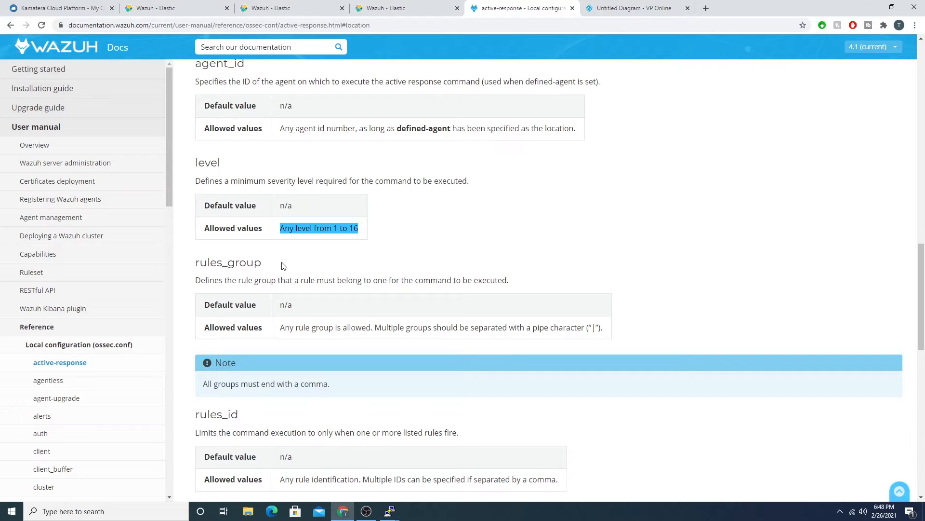
Step: Copy the rules_id option name from the documentation and look up the ID of the sshd brute force rule in the rules list
scroll(241, 377, down, 1)
scroll(241, 376, down, 1)
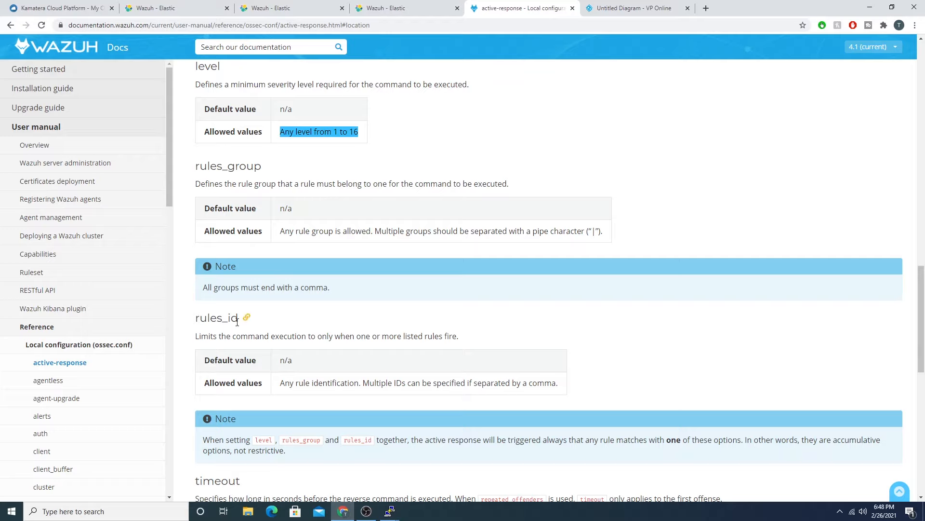
drag(237, 320, 197, 319)
right_click(207, 323)
click(209, 326)
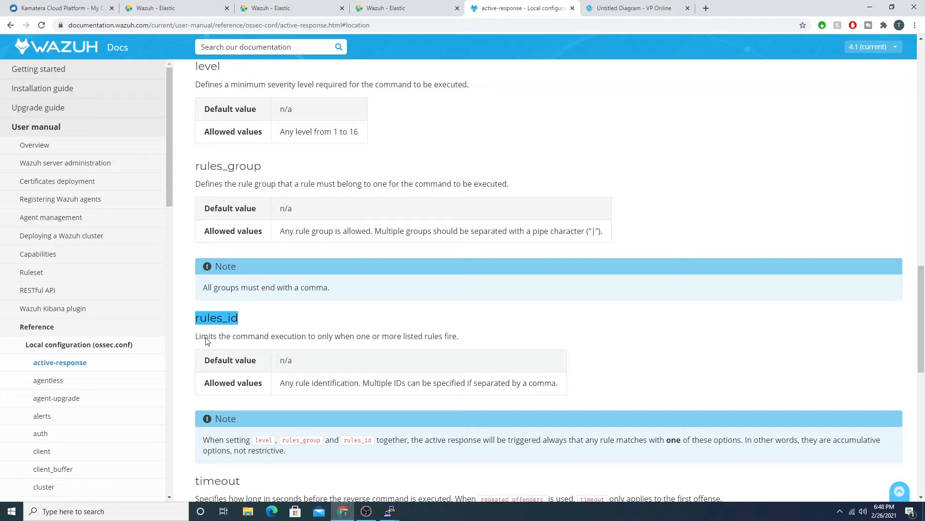
click(162, 15)
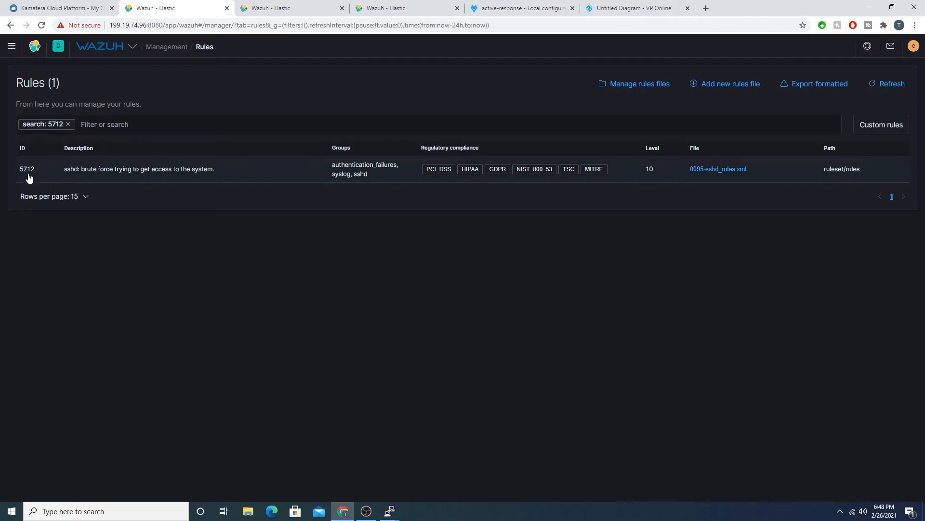
Step: Replace the rules_group line in the active-response block of ossec.conf with a rules_id element set to 5712
click(387, 8)
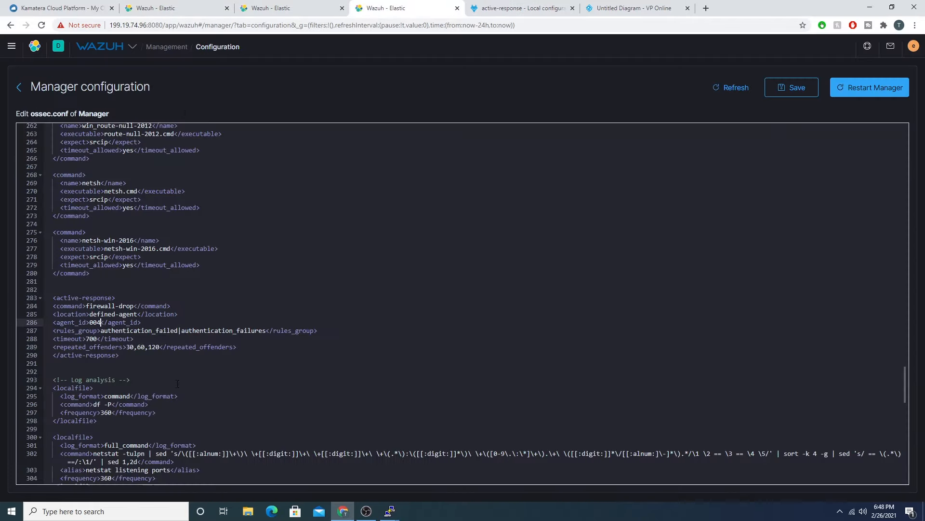
drag(322, 331, 53, 331)
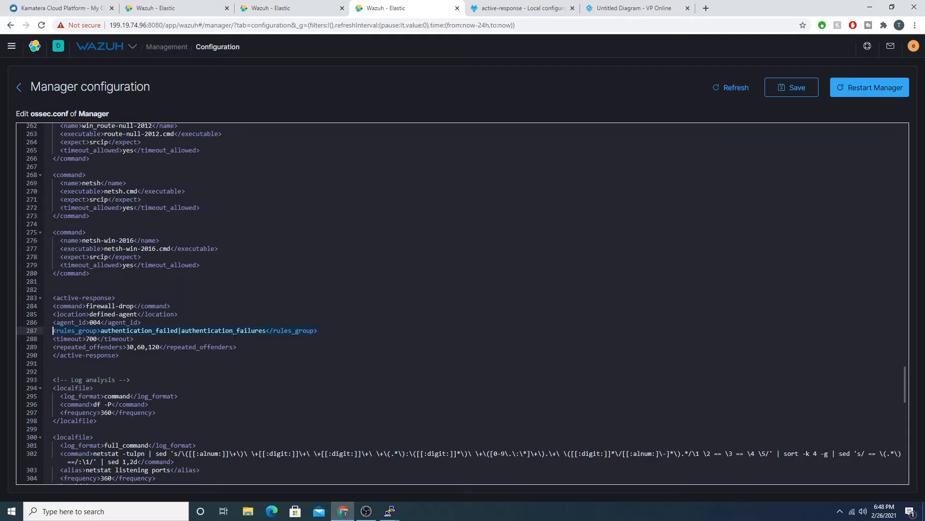
text(rules_id)
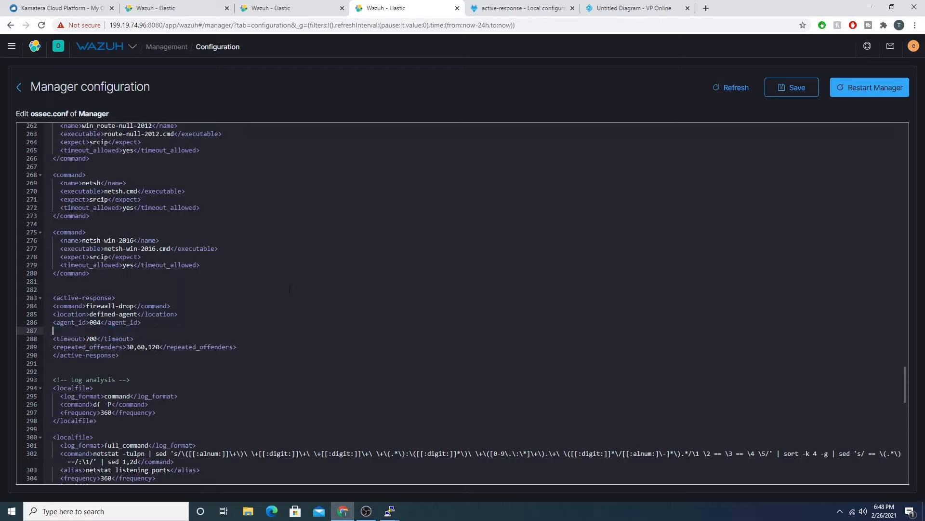
key(Home)
text(<)
key(End)
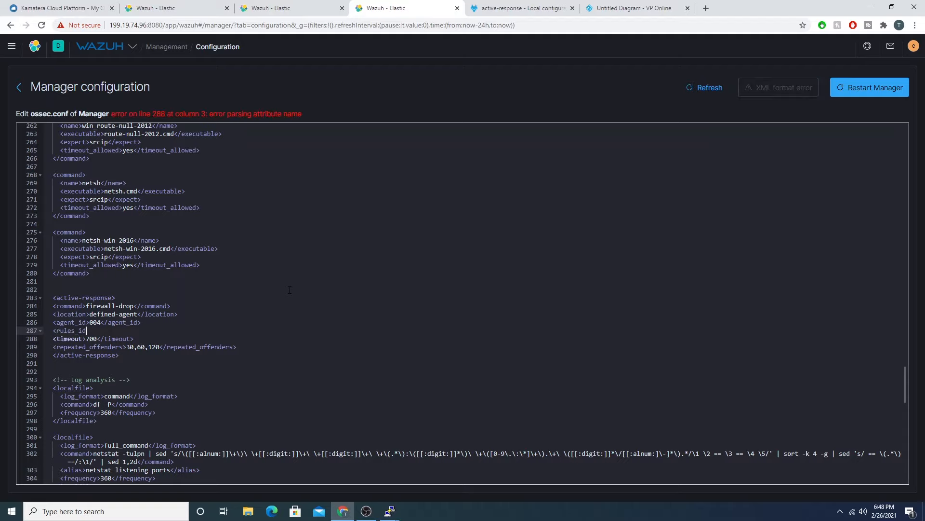
text(>)
text(51)
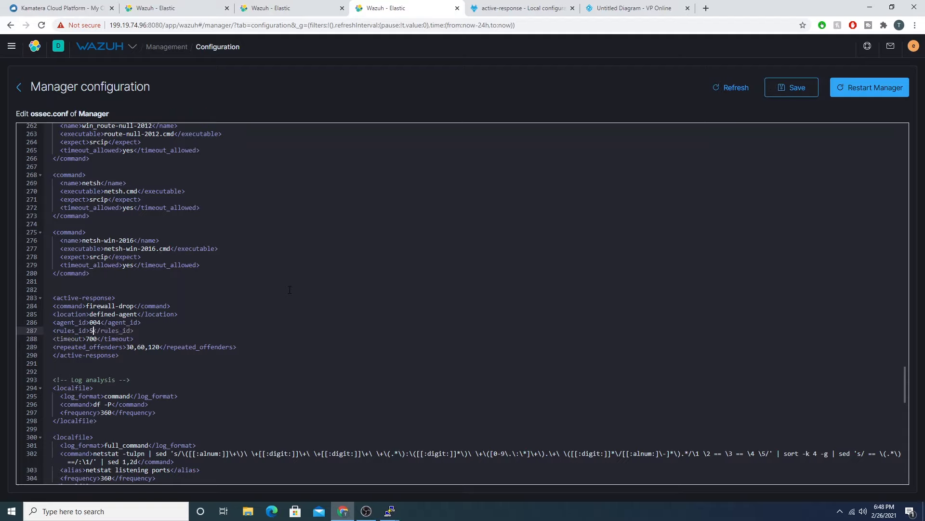
text(12)
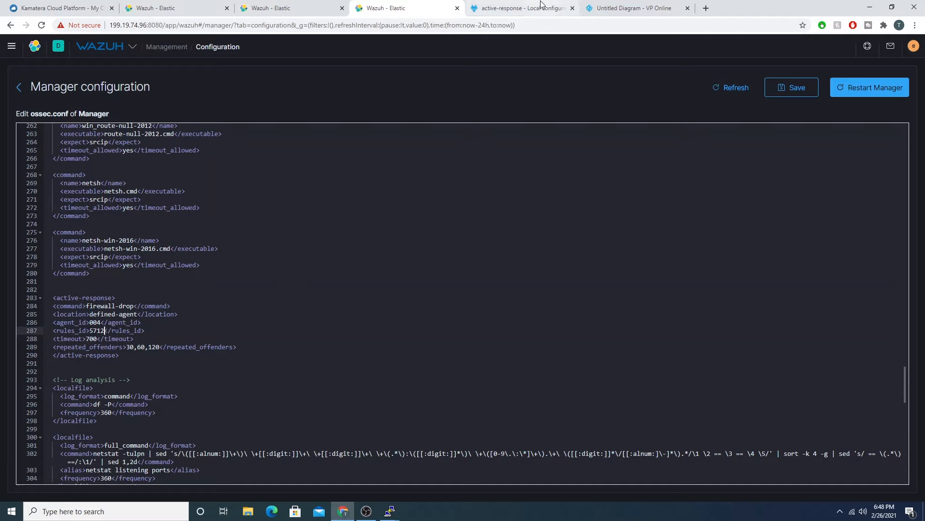
Step: Read the timeout and repeated_offenders options in the active-response documentation and compare them with the timeout line of the block
click(520, 8)
scroll(285, 384, down, 1)
scroll(287, 384, down, 5)
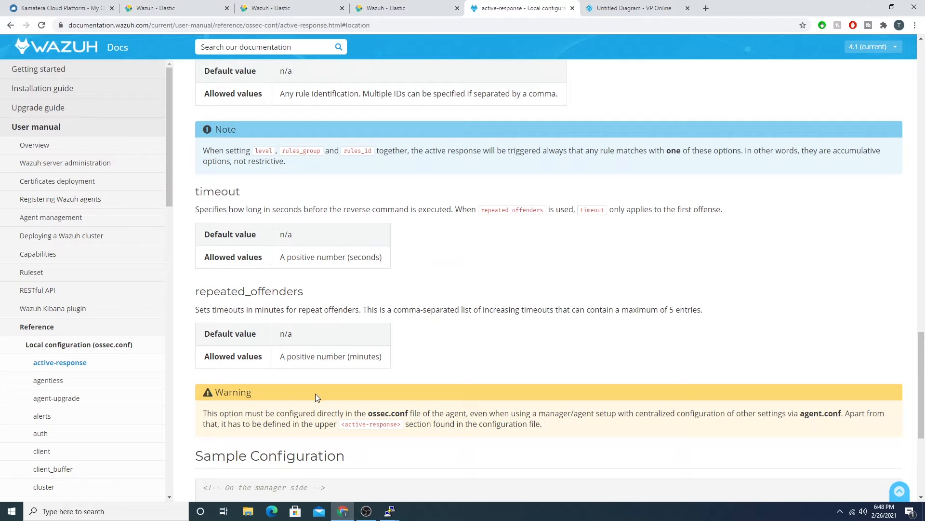
click(372, 4)
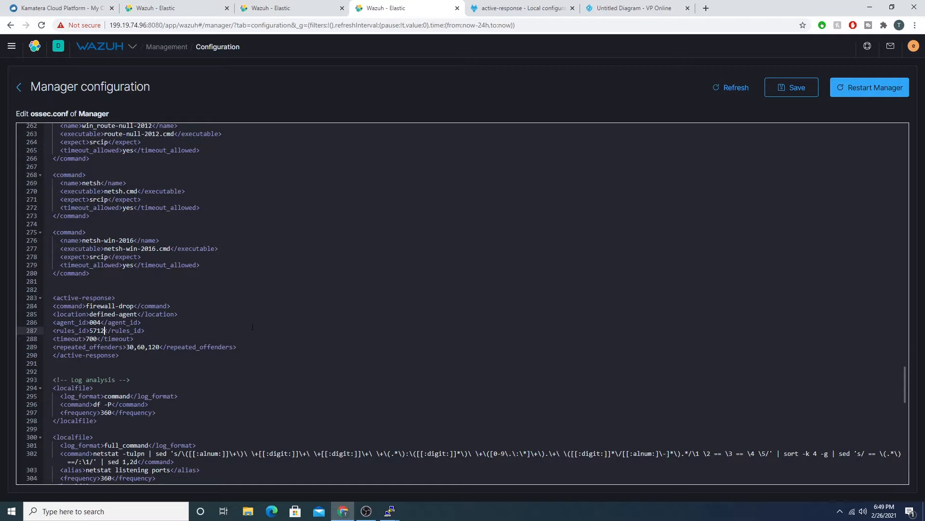
drag(130, 339, 56, 339)
drag(141, 339, 53, 340)
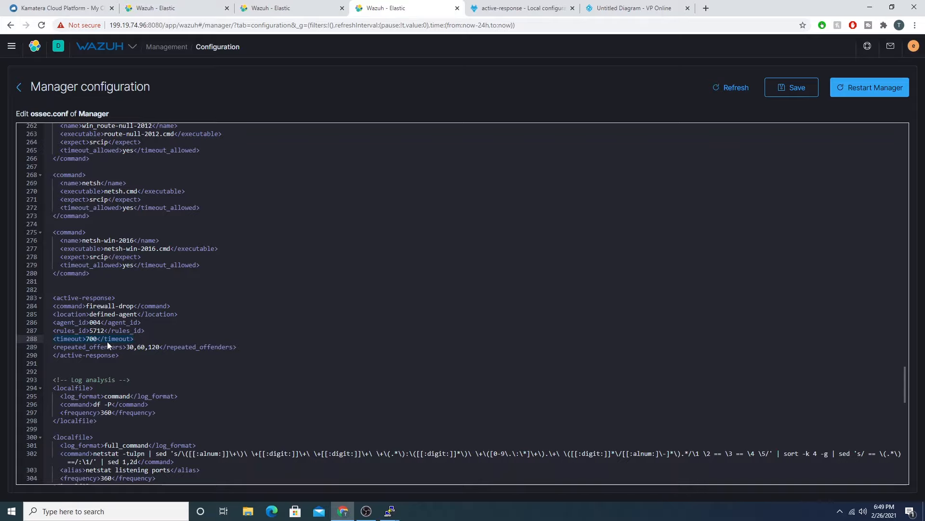
click(507, 9)
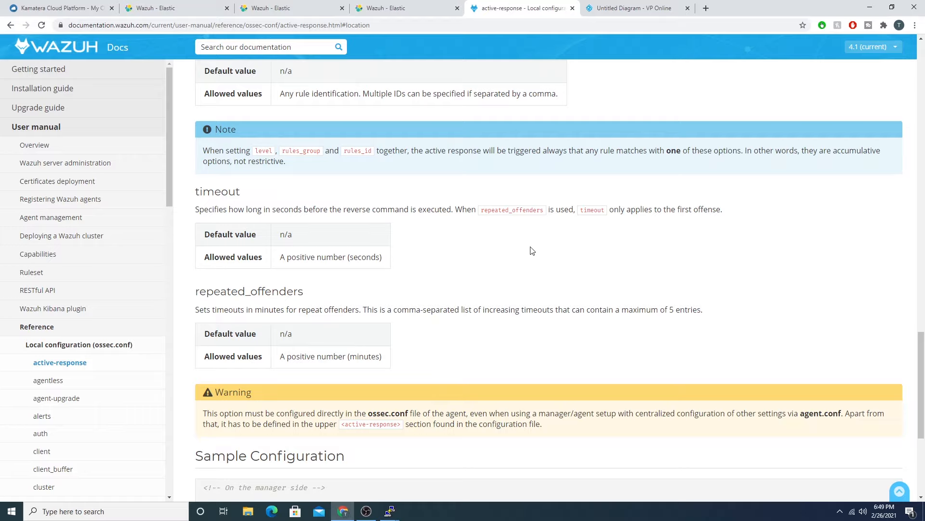
scroll(532, 251, down, 4)
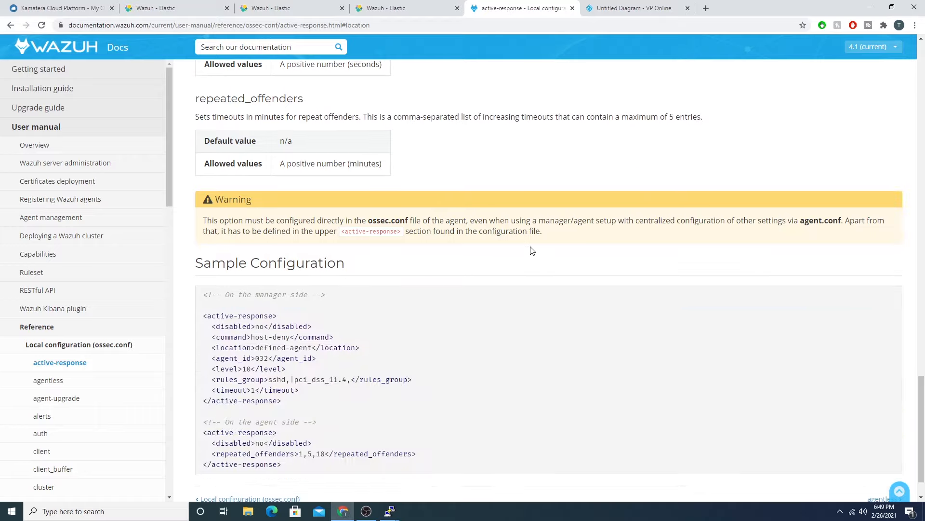
scroll(532, 250, up, 6)
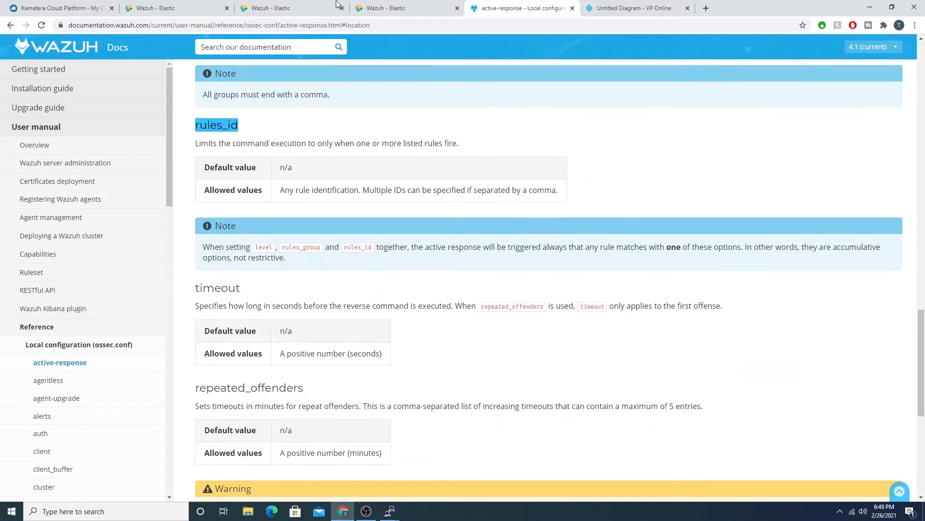
click(405, 8)
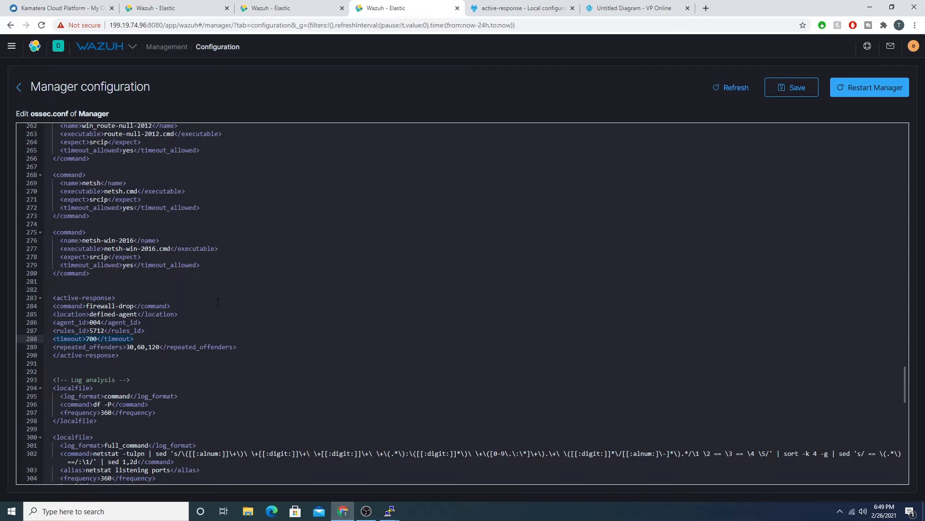
scroll(218, 302, up, 1)
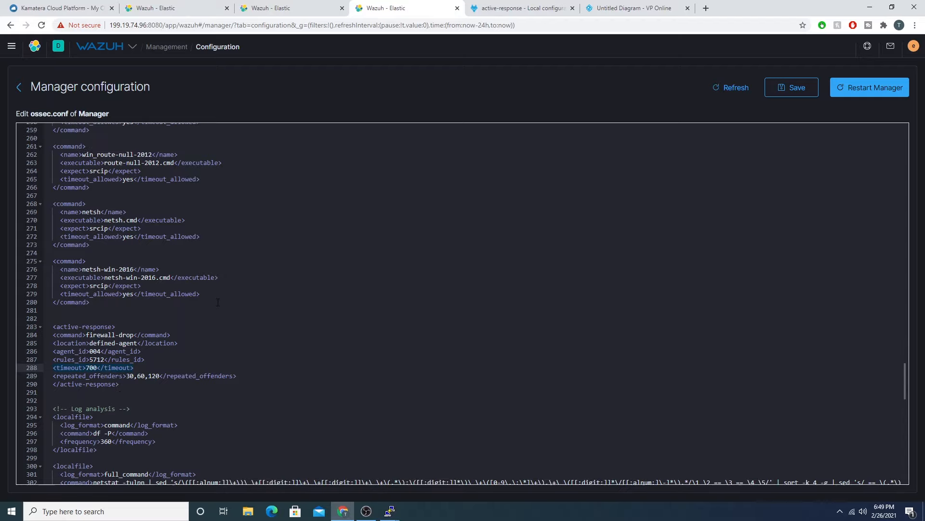
scroll(218, 303, down, 1)
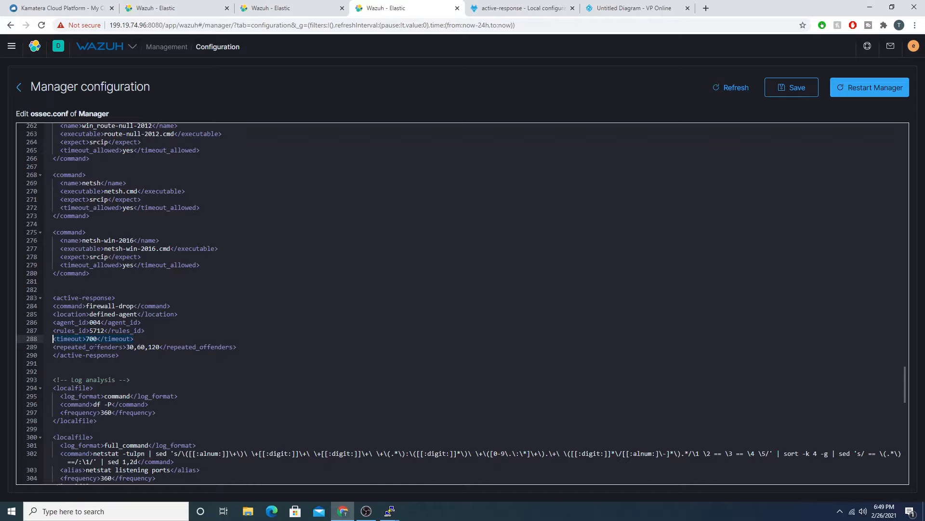
Step: Set the timeout element of the active-response block to 60 seconds
click(294, 7)
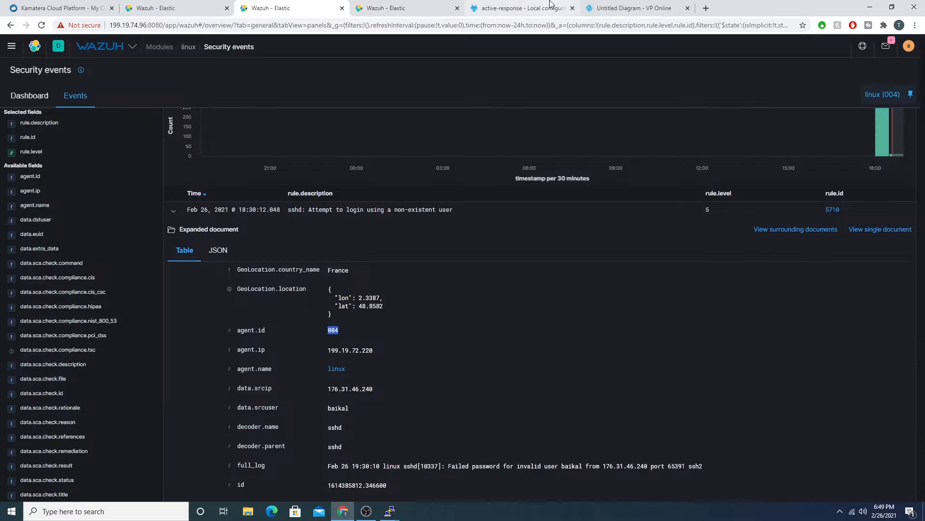
click(525, 8)
click(410, 8)
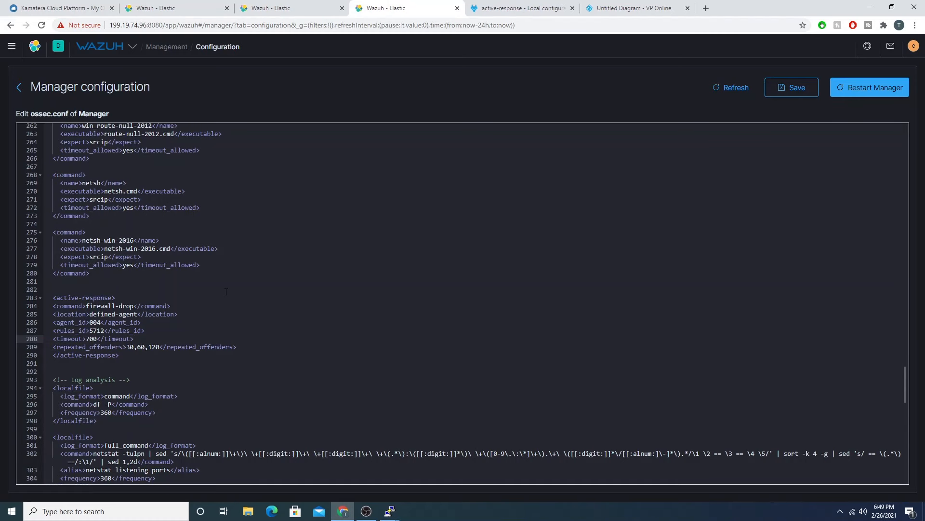
key(BackSpace)
key(BackSpace)
key(BackSpace)
text(60)
Step: Examine the repeated_offenders description and sample configuration in the documentation against the block's 30,60,120 repeat-offender values
click(491, 8)
scroll(457, 198, down, 4)
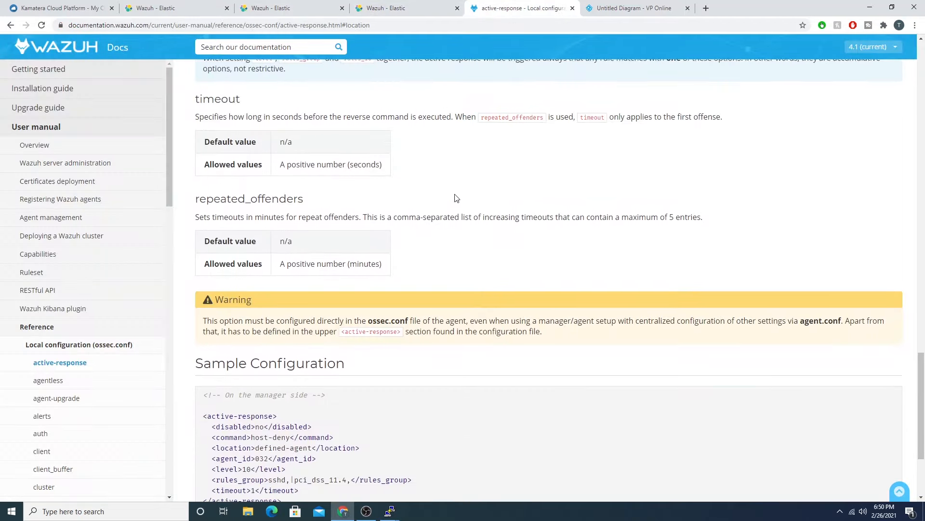
scroll(575, 238, down, 2)
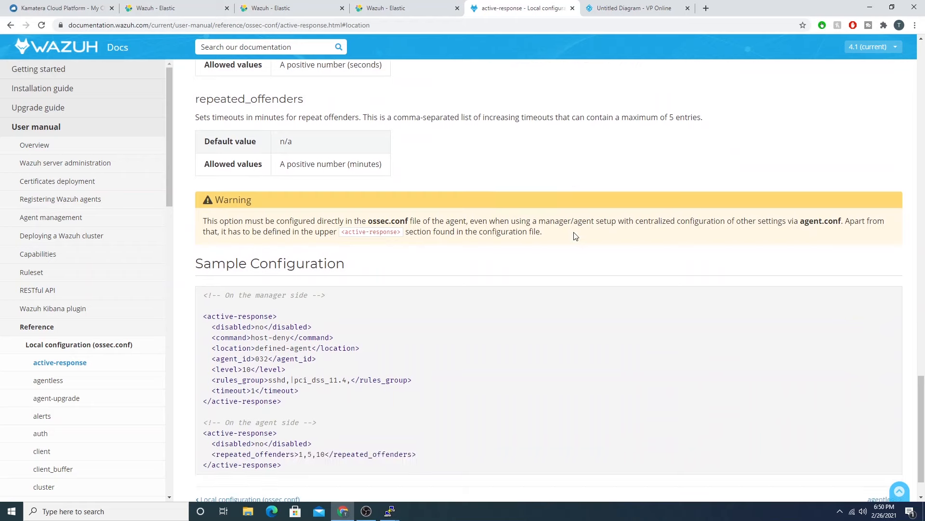
click(421, 6)
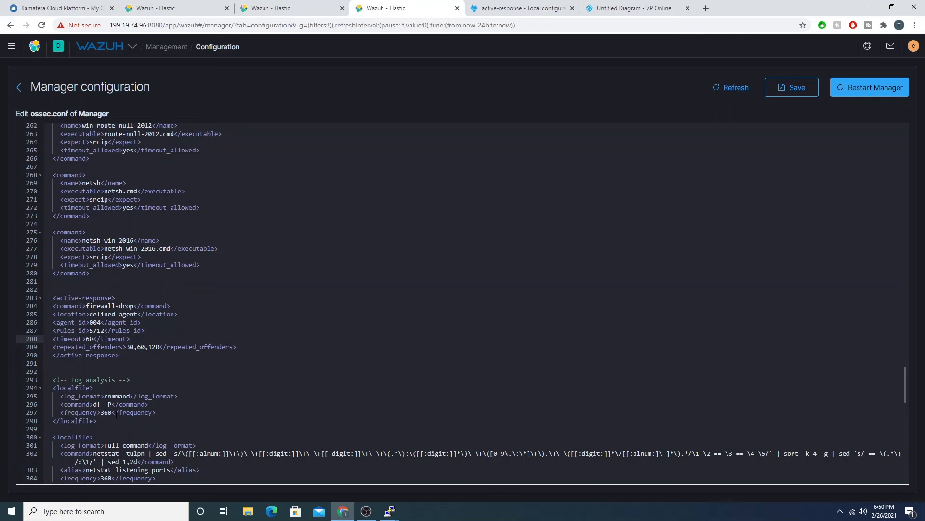
click(139, 339)
key(Down)
click(57, 347)
click(159, 347)
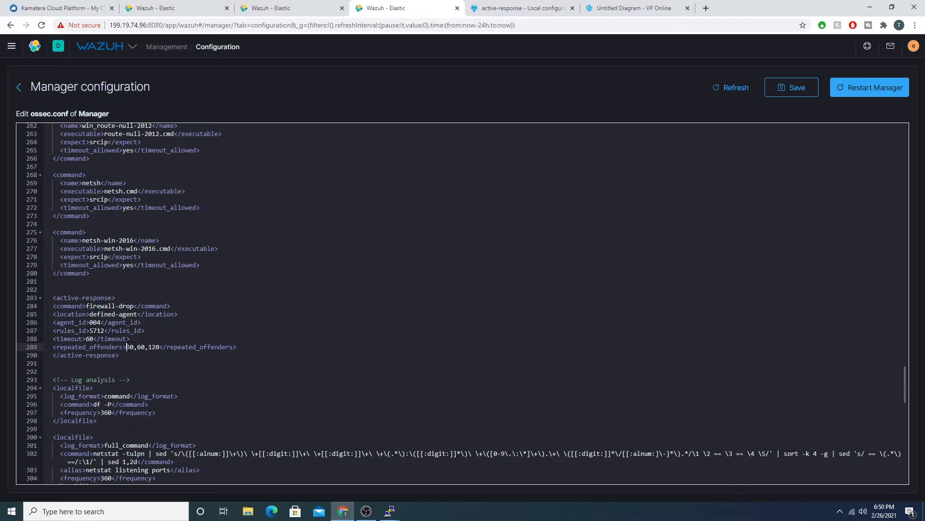
click(134, 347)
click(143, 348)
Step: Check the repeated_offenders line and closing tag of the active-response block and save the manager configuration
drag(236, 347, 53, 347)
click(243, 347)
drag(78, 350, 53, 355)
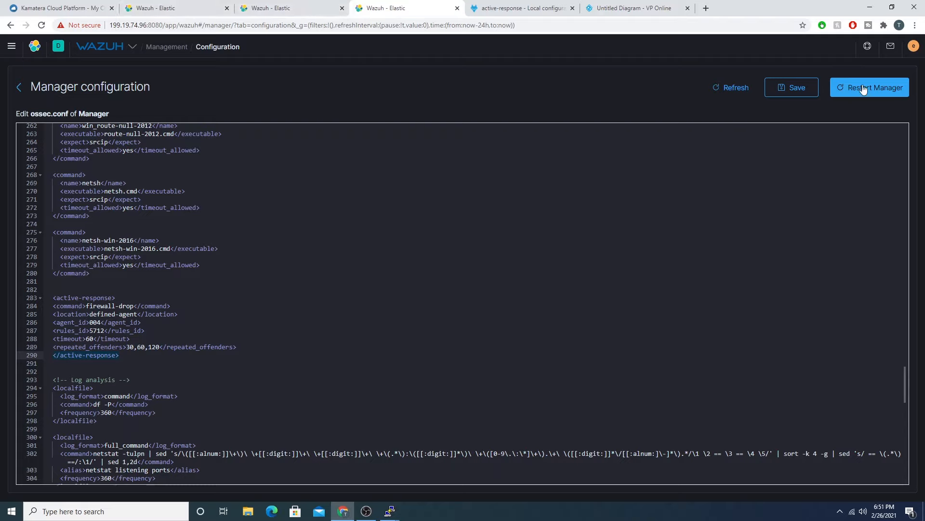
click(785, 89)
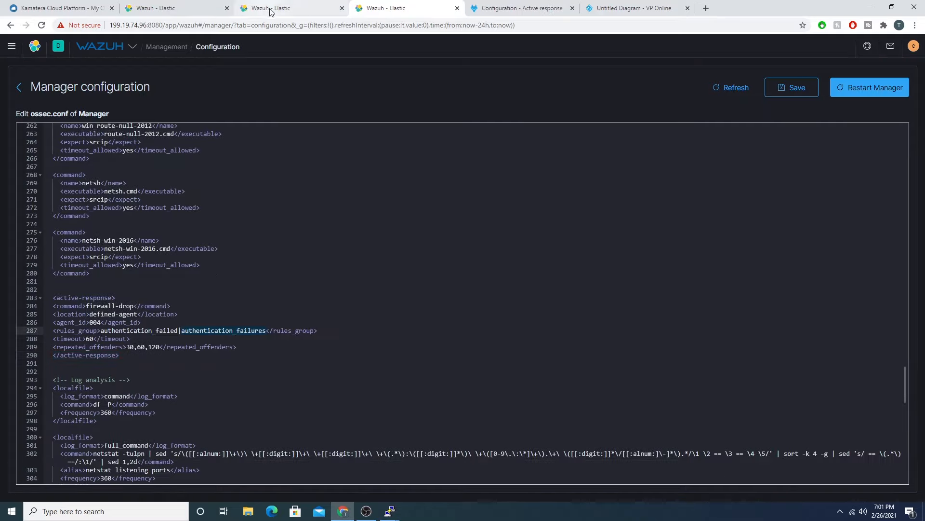
Step: View the linux agent's security events and dashboard, and reload the events list to look for active response alerts
click(278, 7)
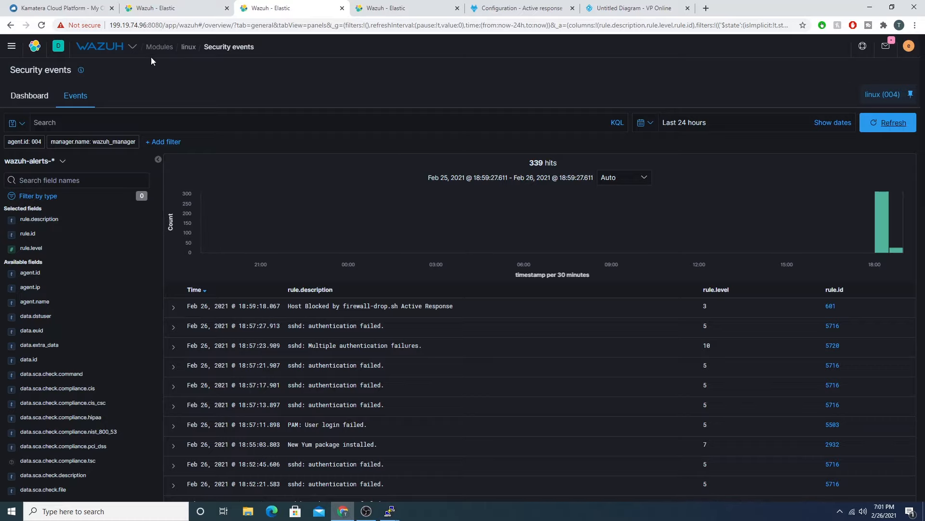
click(29, 95)
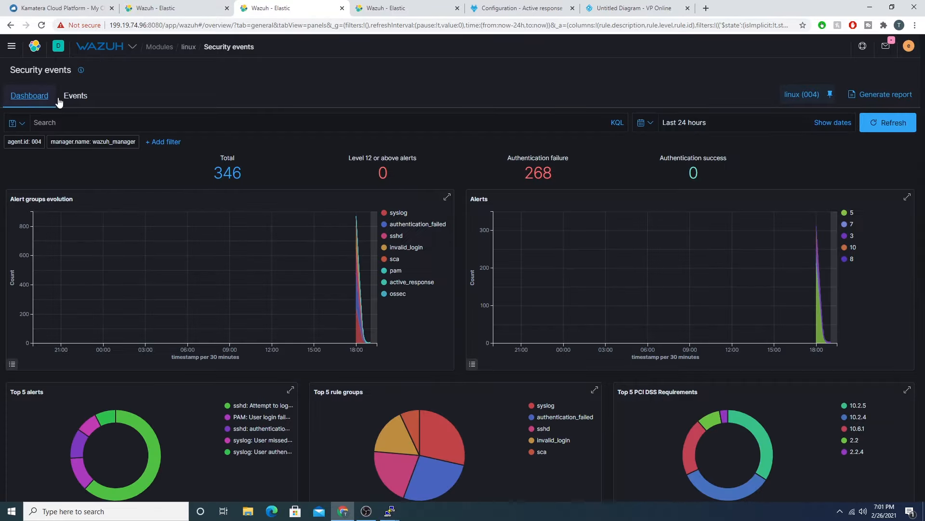
click(371, 513)
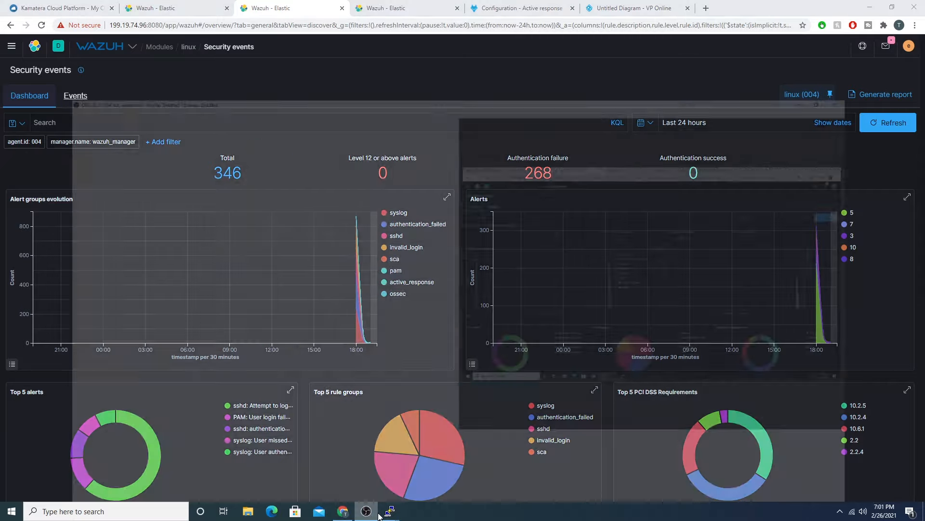
click(375, 515)
Step: Switch to the linux agent's PuTTY session, print the working directory, and list the files in /var/ossec/logs
mouse_move(389, 511)
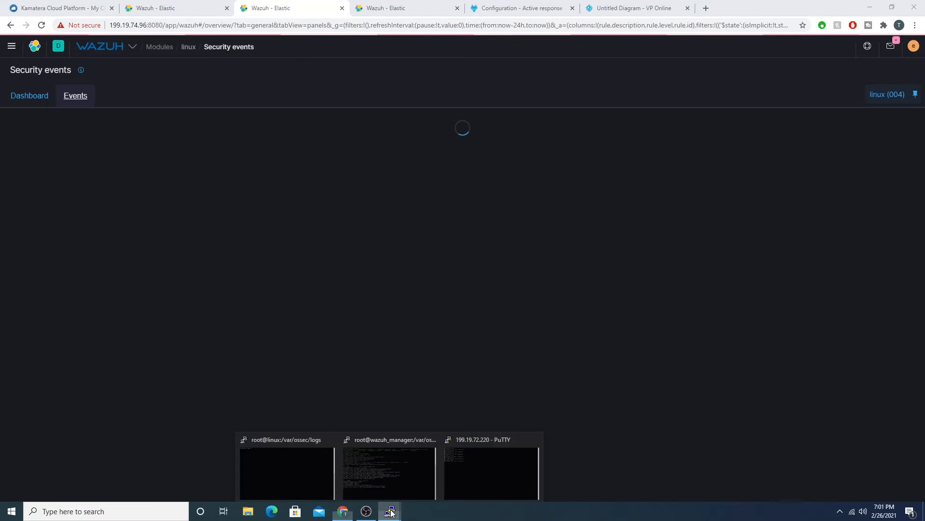
click(285, 466)
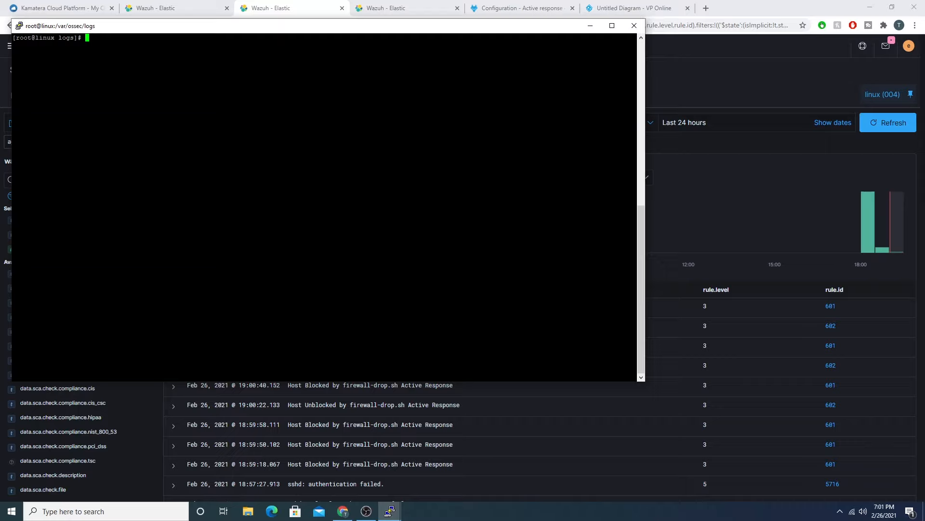
text(pwd)
key(Return)
text(ls)
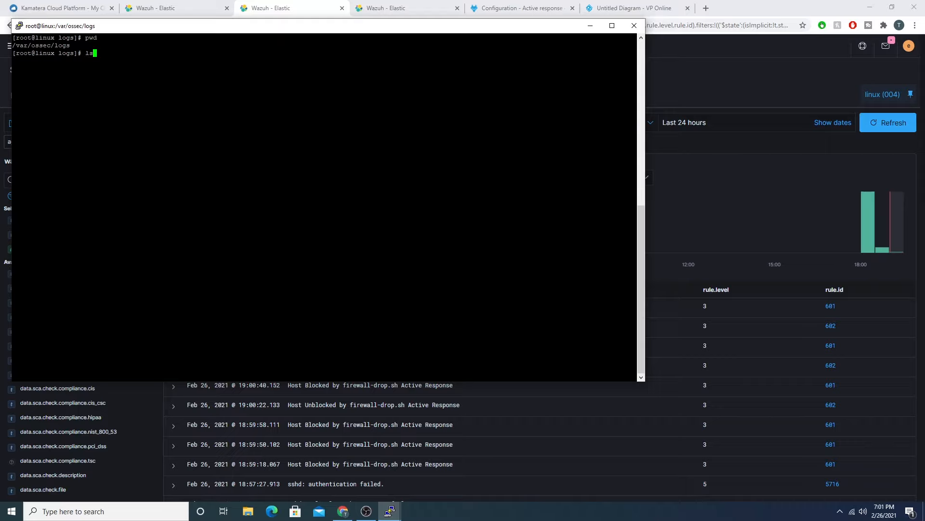
key(Return)
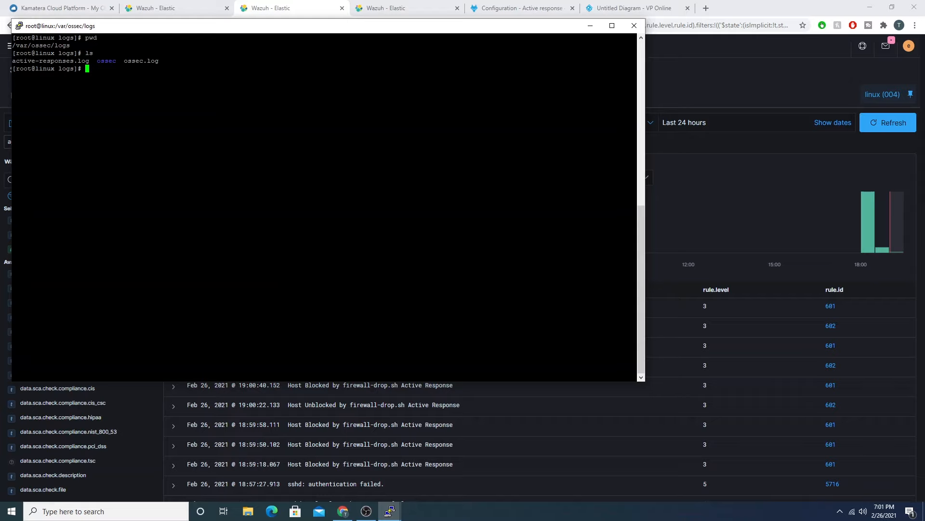
Step: Place the linux agent's terminal window over the Wazuh security events page
drag(254, 31, 238, 67)
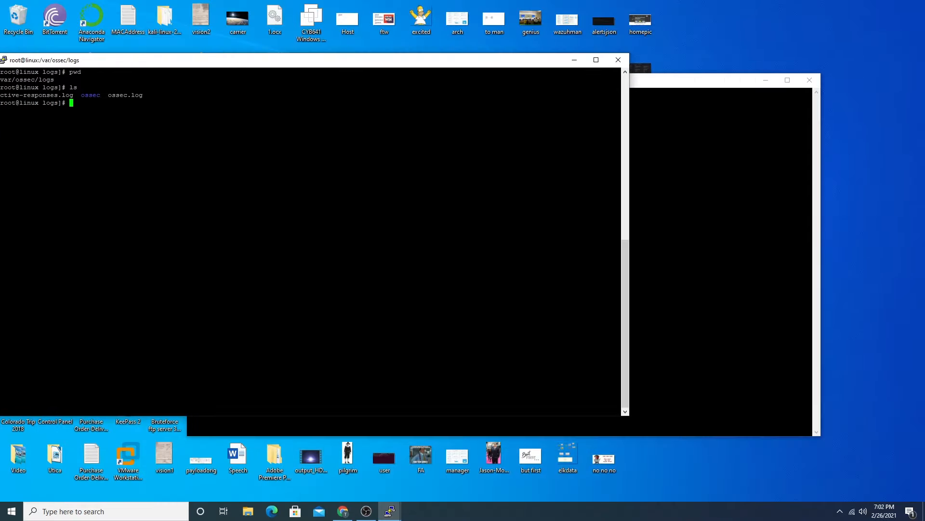
click(345, 512)
mouse_move(389, 511)
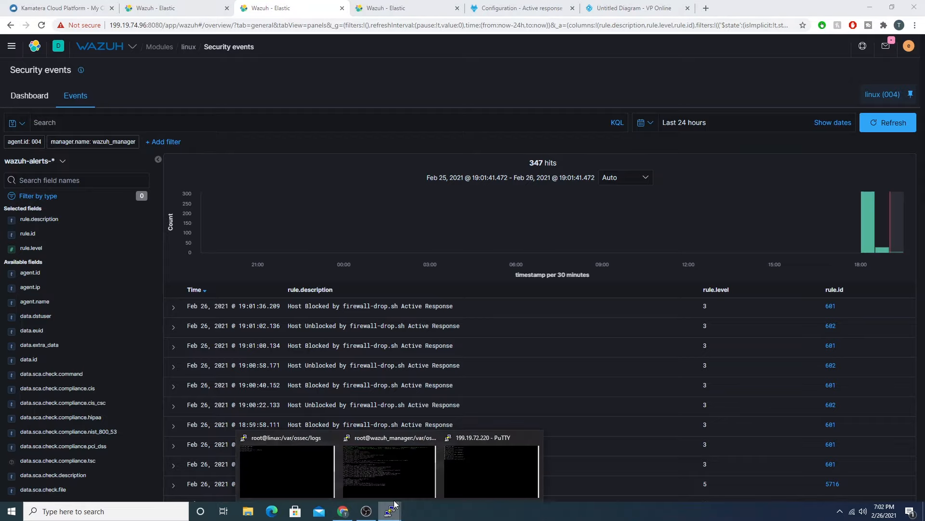
click(294, 476)
drag(108, 61, 200, 69)
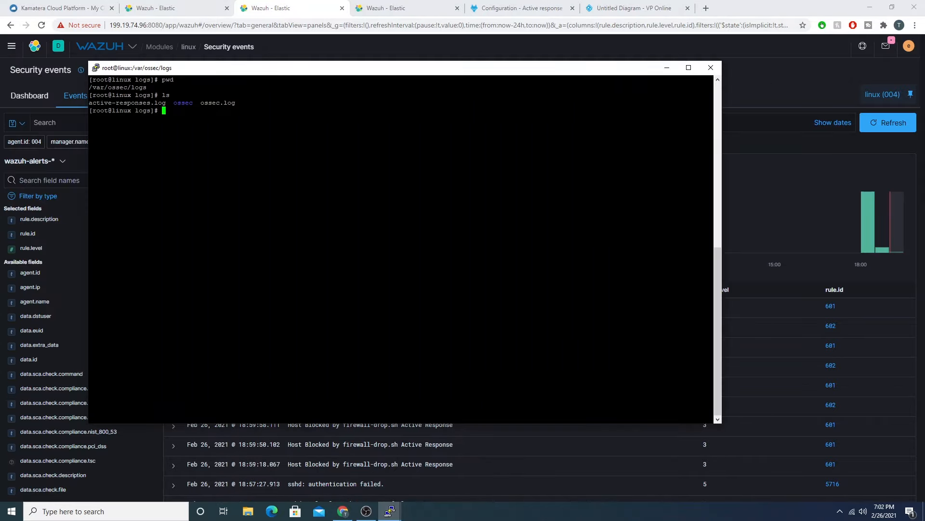
Step: Follow active-responses.log with tail -f, highlight the IP in the first firewall-drop.sh add entry, and return to the Wazuh events
text(tail -f ac)
key(Tab)
key(Return)
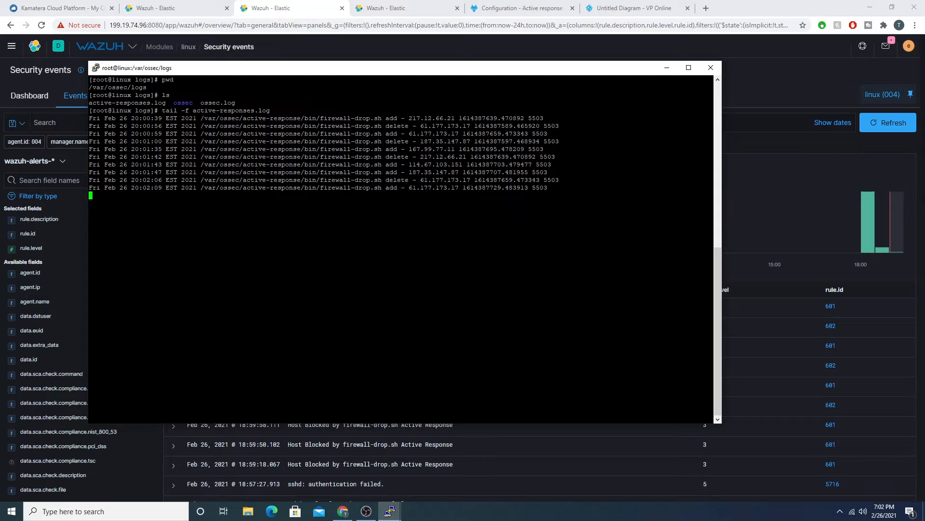
drag(204, 118, 458, 118)
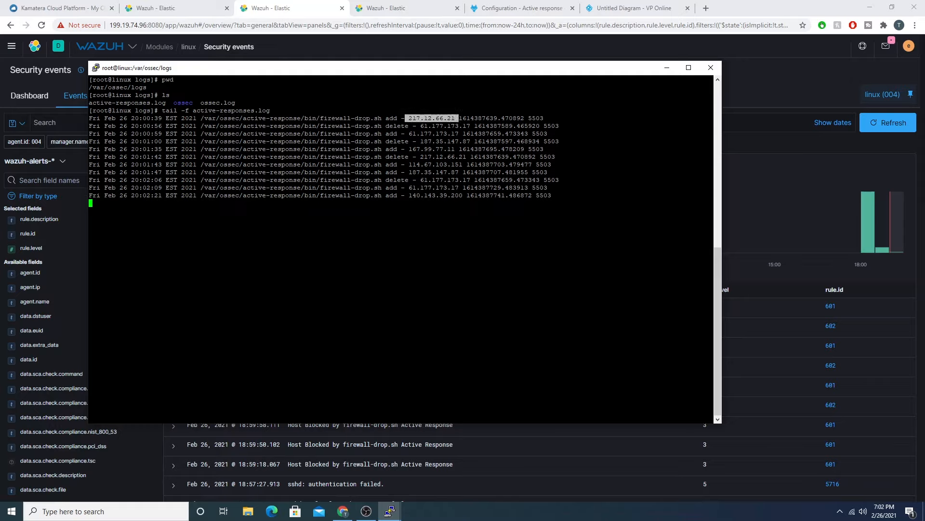
click(297, 7)
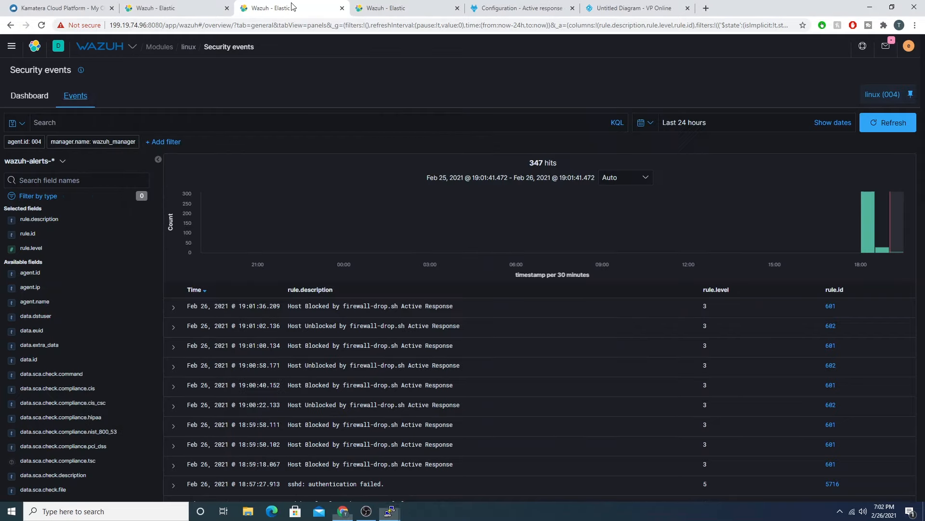
Step: Check the authentication_failures rules list, return to the linux agent's security events, and review the firewall-drop.sh block and unblock alerts
click(177, 8)
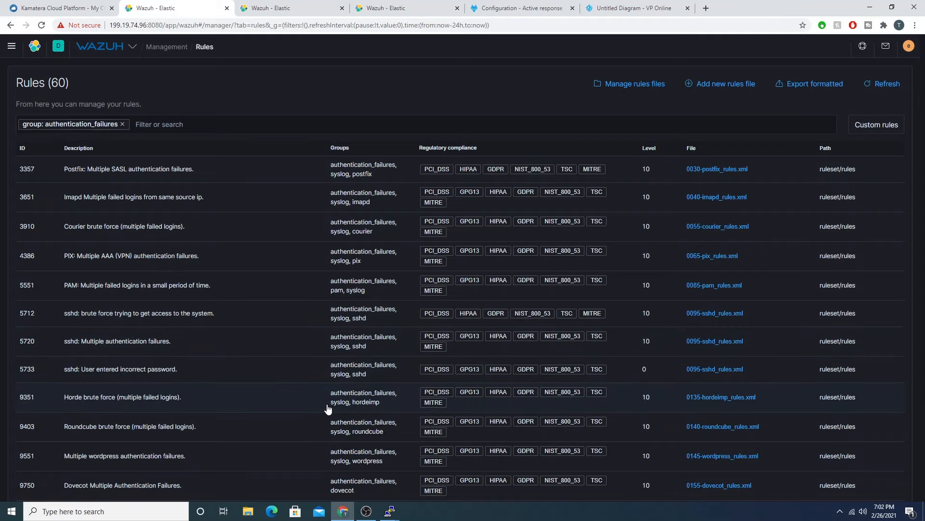
click(304, 4)
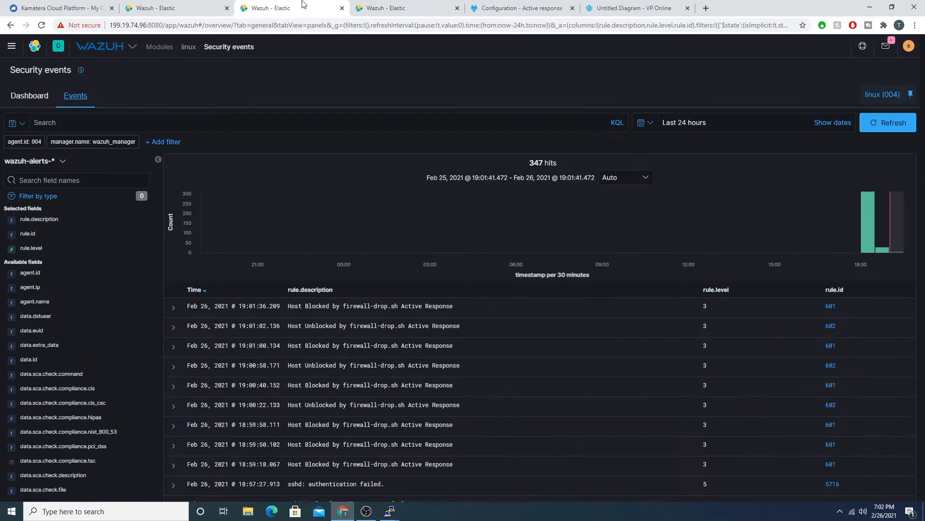
scroll(606, 368, down, 3)
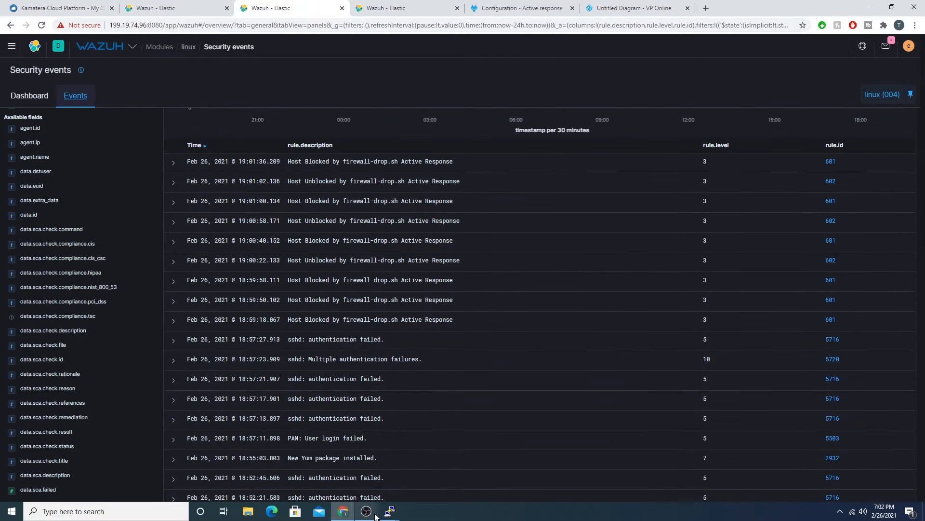
Step: Bring back the linux agent's terminal and highlight the first add and delete entries in active-responses.log
mouse_move(385, 504)
click(294, 465)
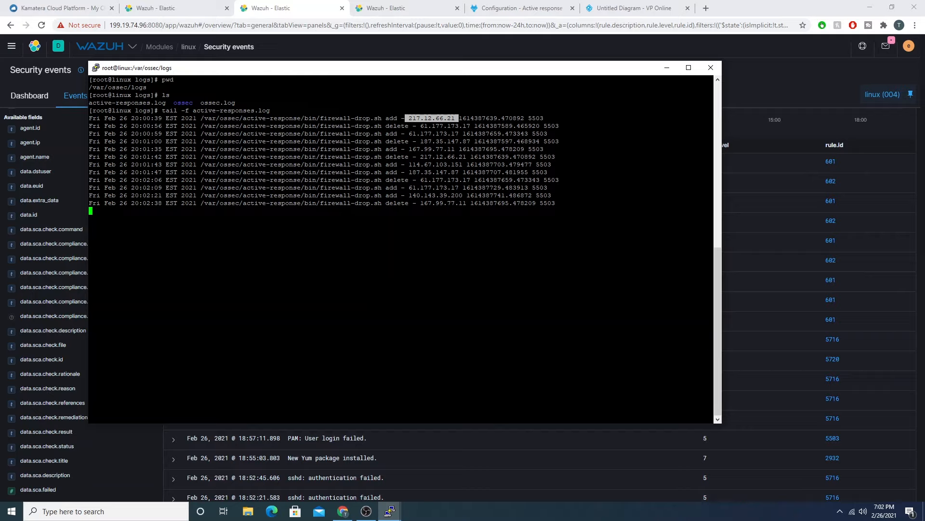
drag(385, 118, 452, 118)
drag(386, 125, 407, 125)
click(473, 164)
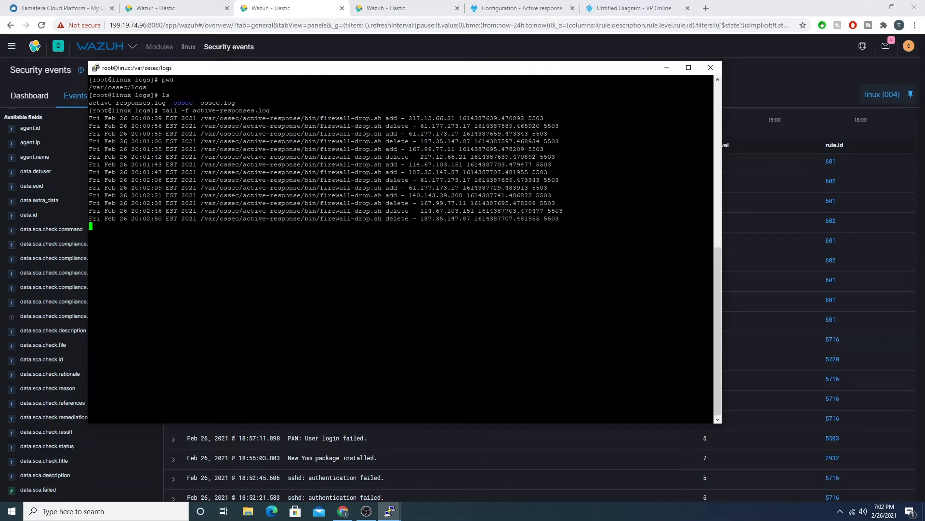
Step: Suspend the log follow and list the agent's firewall rules with iptables -vnL
key(ctrl+z)
text(iptab)
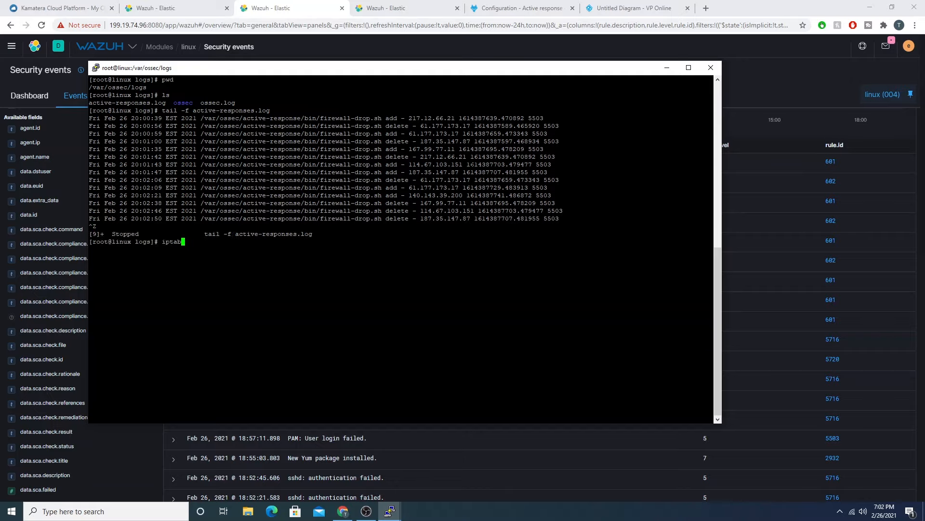
text(le -vnL)
key(Return)
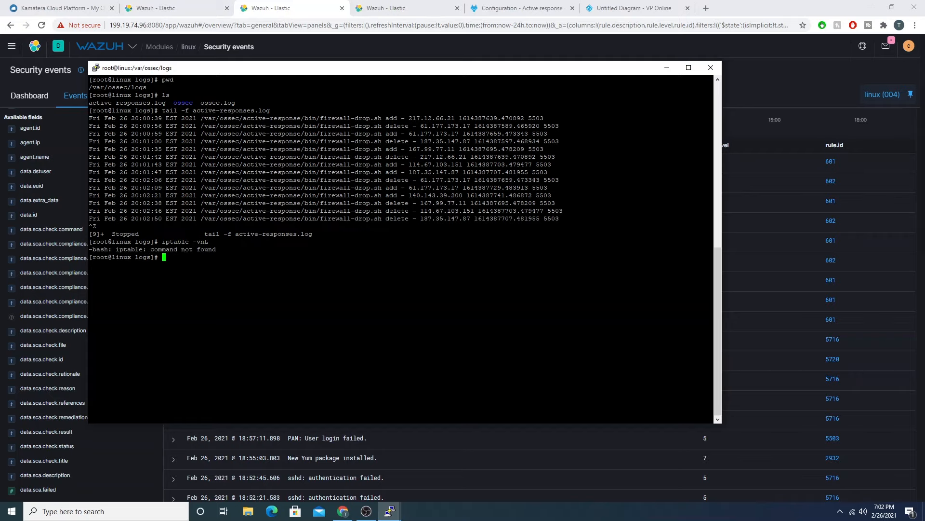
key(Up)
key(Left)
key(Left)
key(Left)
key(Left)
key(Left)
text(s)
key(Return)
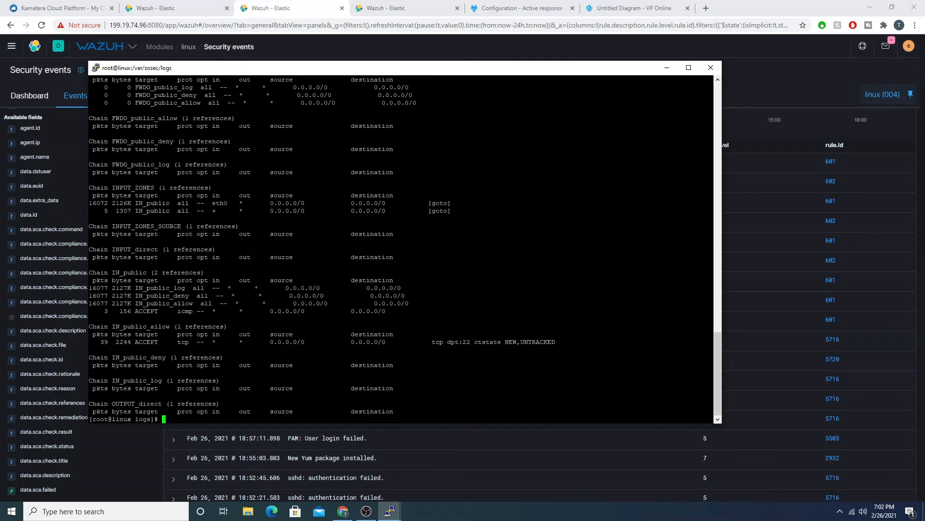
Step: Highlight the two DROP rules for source IPs 140.143.39.200 and 61.177.173.17 in the FORWARD chain
scroll(400, 248, up, 20)
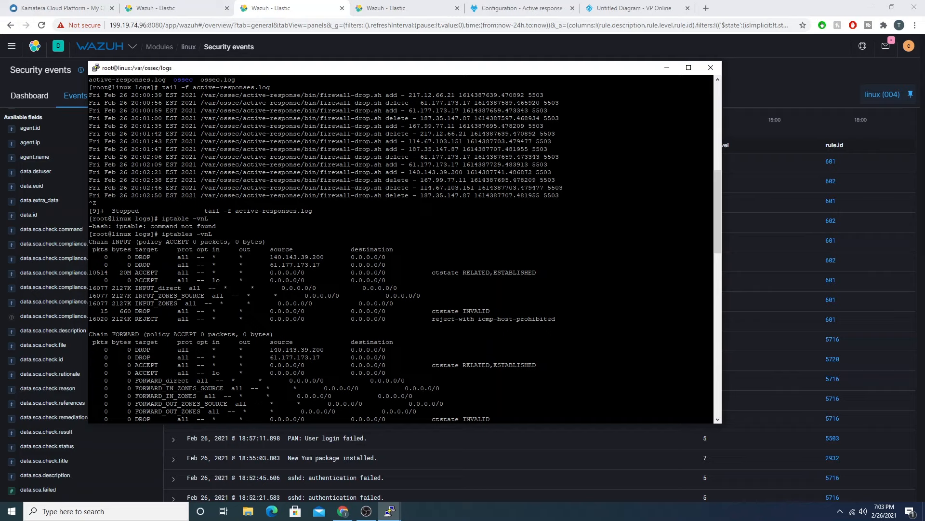
drag(135, 349, 324, 349)
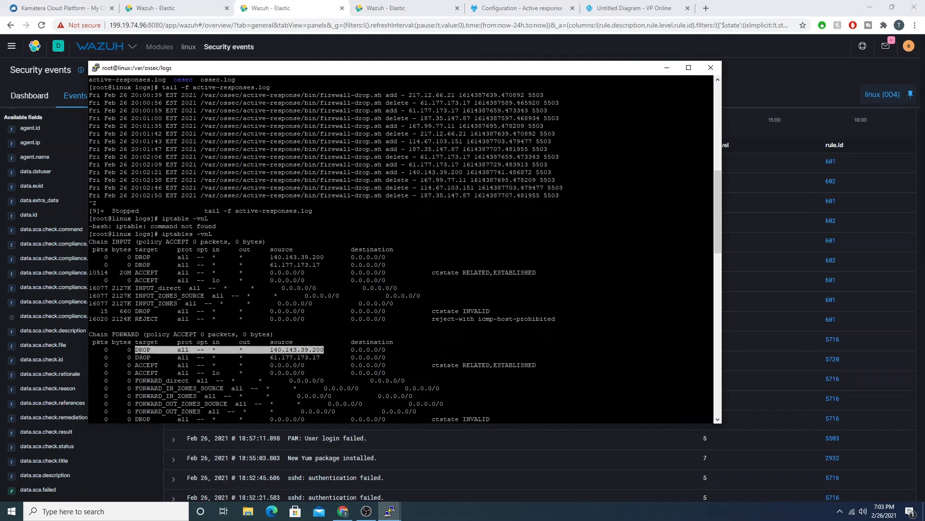
drag(131, 357, 324, 357)
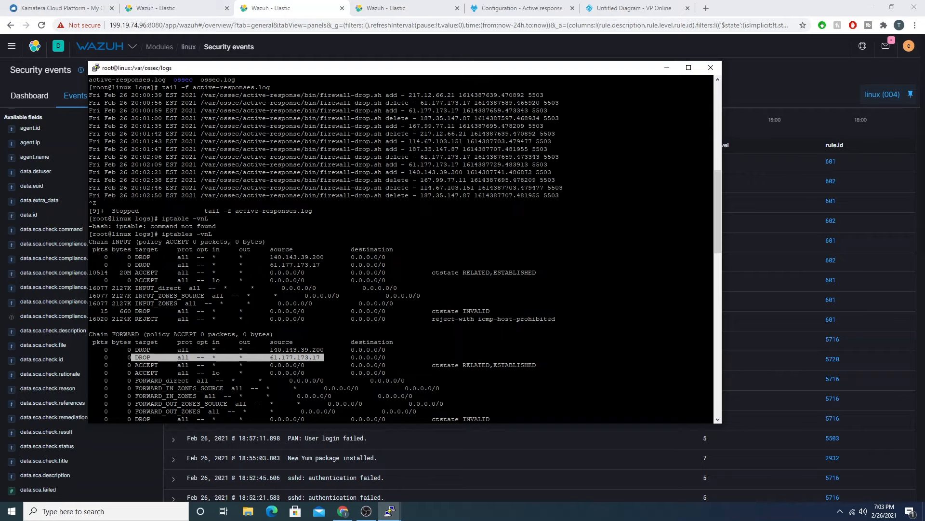
Step: Follow /var/log/secure with tail -f and highlight the source IP in the last failed root password entry
scroll(401, 249, down, 4)
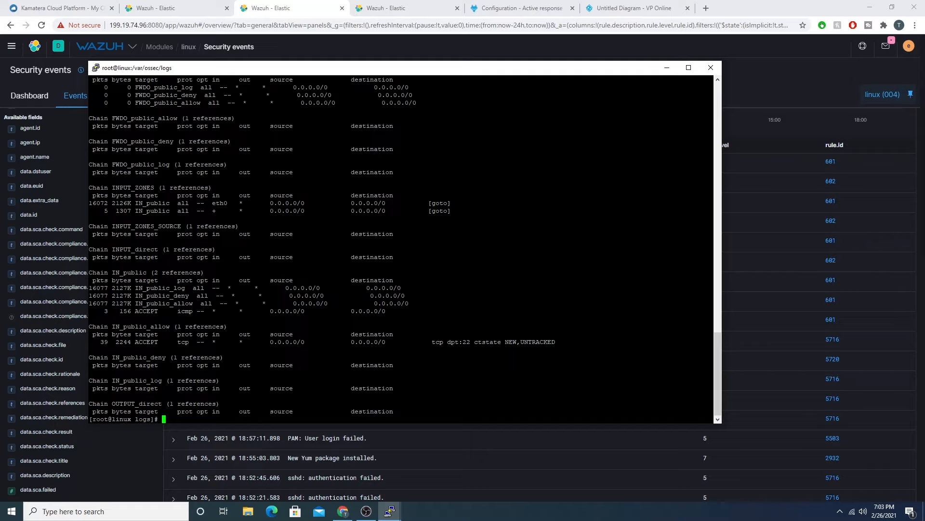
text(tail -f /var/log/secure)
key(Return)
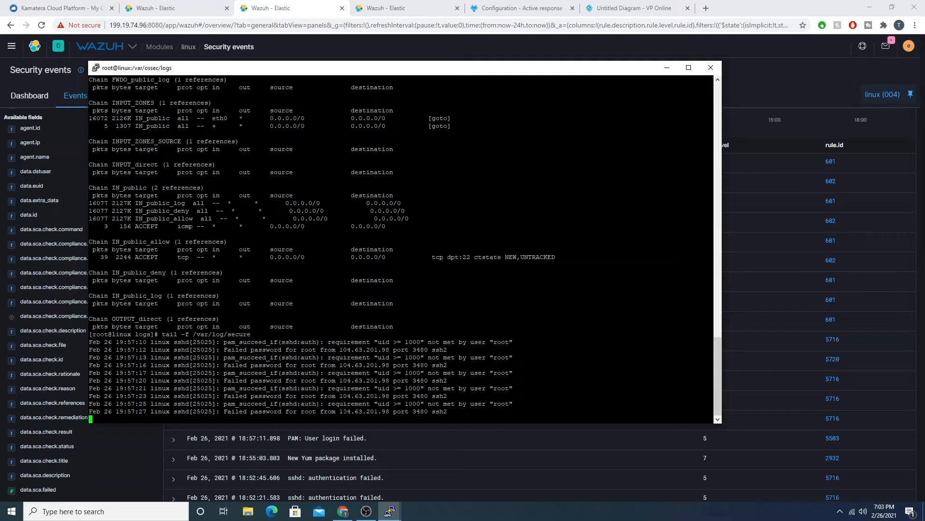
drag(340, 412, 389, 412)
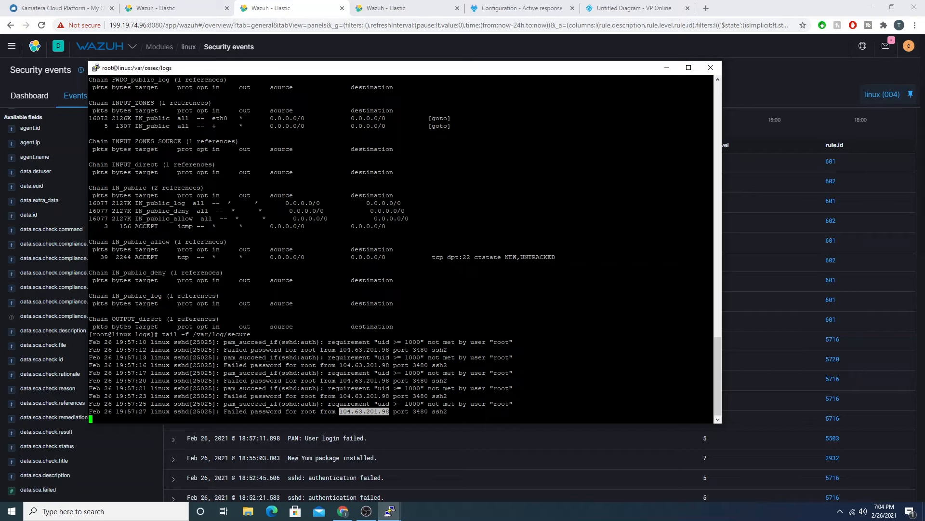
Step: Suspend the secure log follow and list the agent's firewall rules again with iptables -vnL
key(ctrl+z)
key(ctrl+c)
text(ipt)
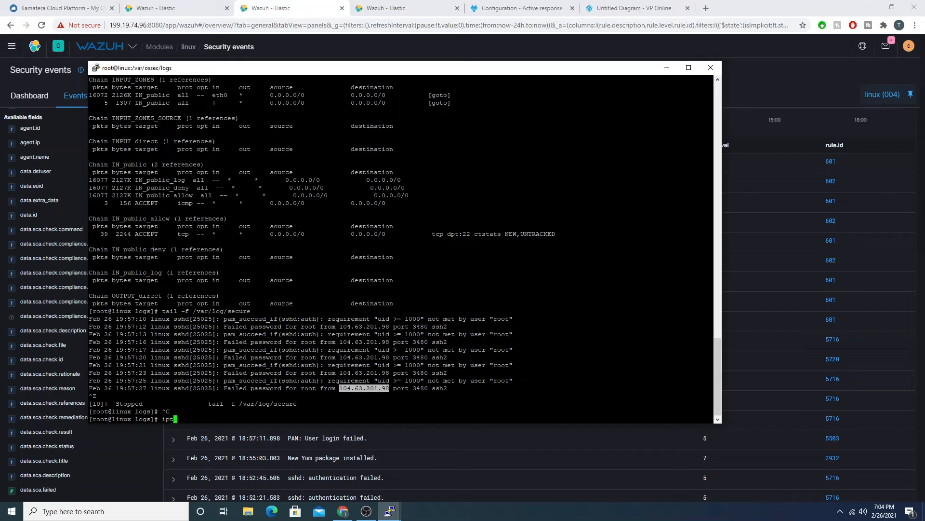
text(ables -vnL)
key(Return)
Step: Find the FORWARD chain in the iptables output and highlight its block of source IP DROP rules
scroll(400, 248, up, 7)
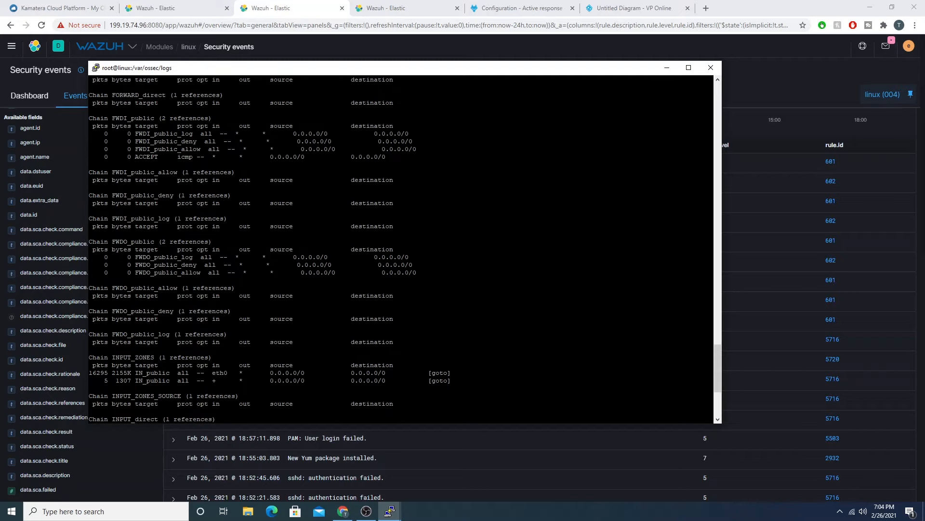
scroll(400, 248, up, 7)
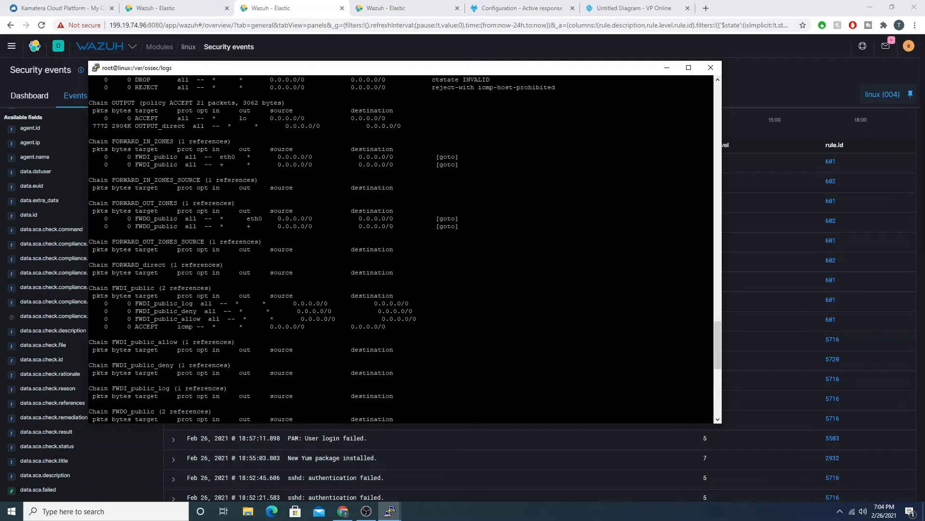
scroll(400, 249, up, 7)
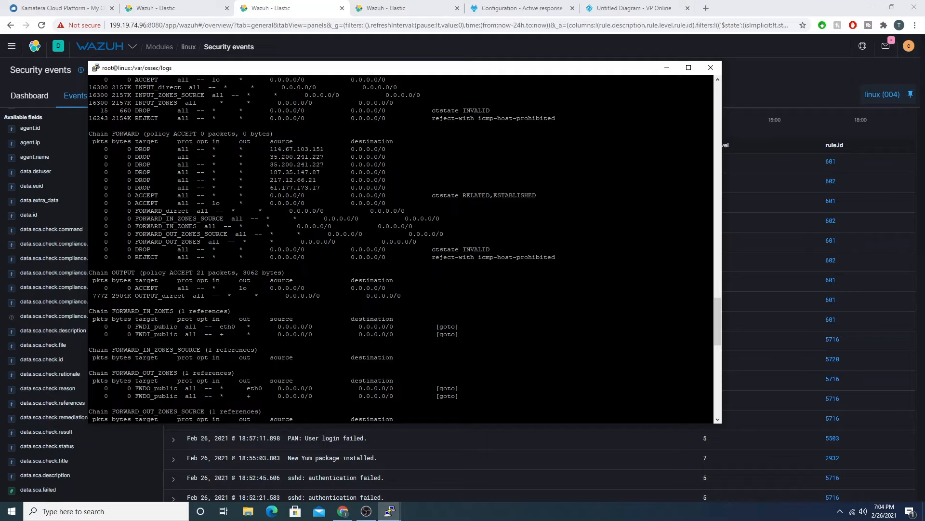
drag(128, 149, 325, 187)
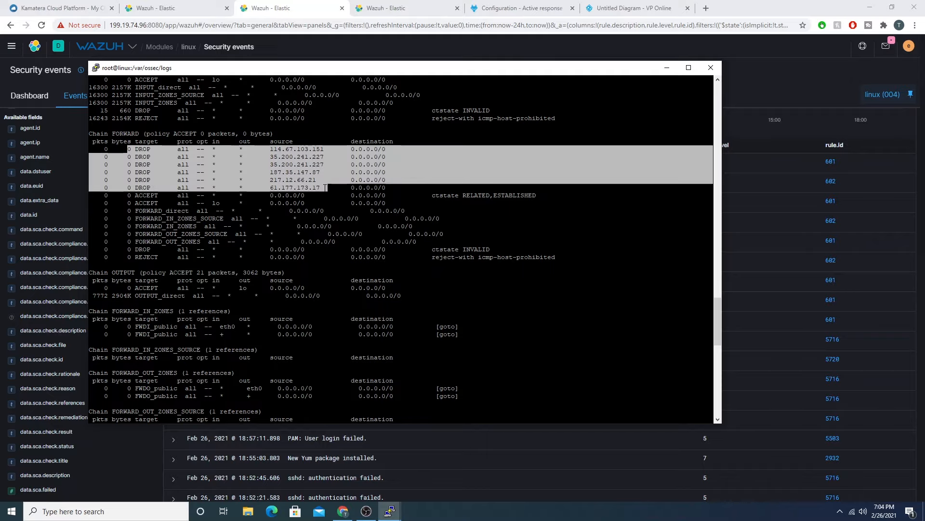
scroll(536, 231, up, 3)
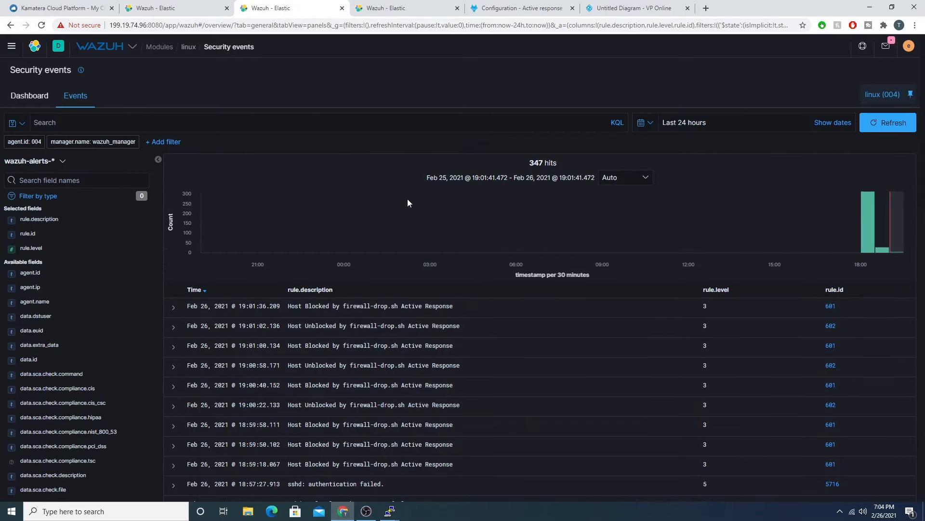
Step: Refresh the linux agent's security events and highlight the newest Host Blocked and Host Unblocked descriptions
click(888, 124)
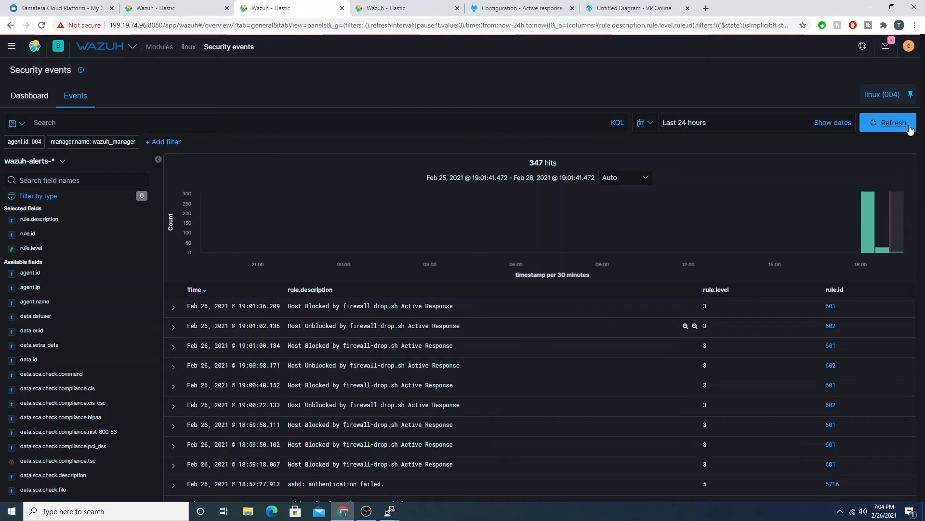
drag(288, 305, 452, 311)
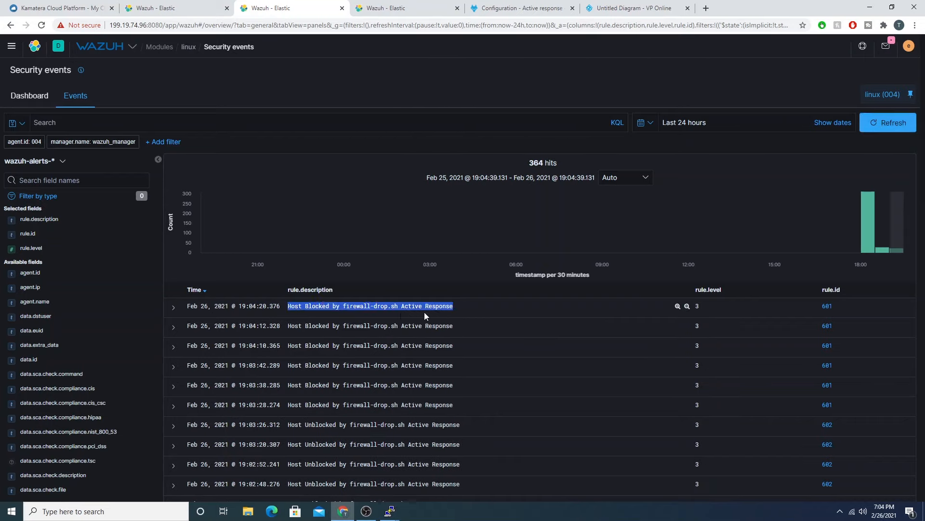
scroll(404, 311, down, 4)
scroll(456, 305, up, 1)
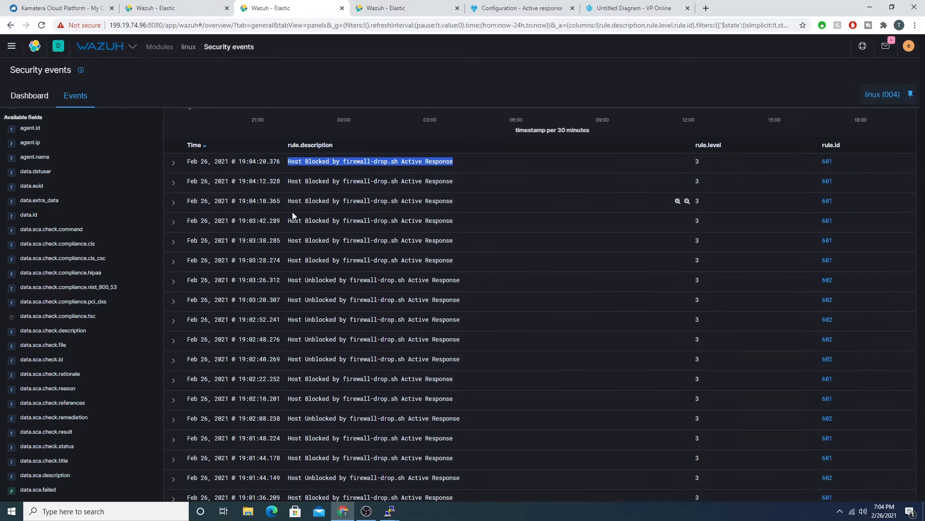
drag(291, 280, 460, 280)
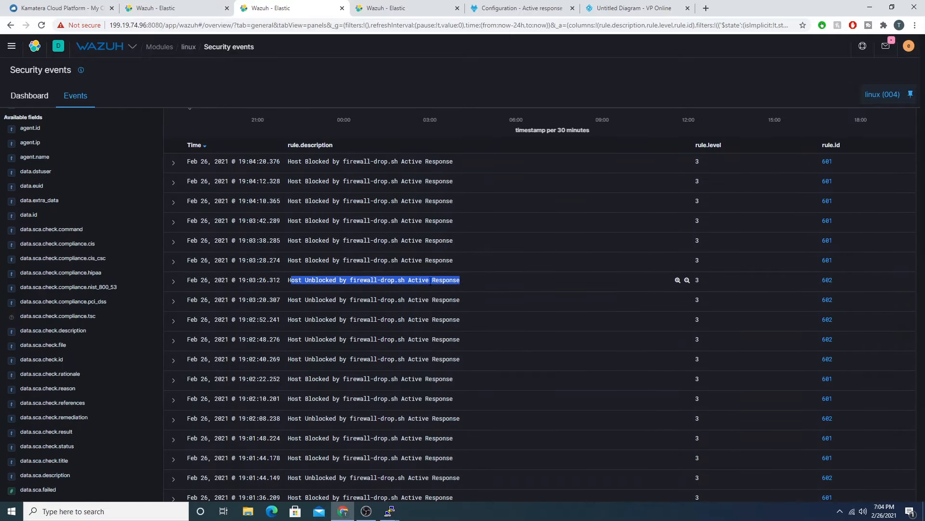
Step: Expand the newest Host Blocked event, add its data.srcip field as a table column, and collapse the event
click(174, 282)
click(174, 281)
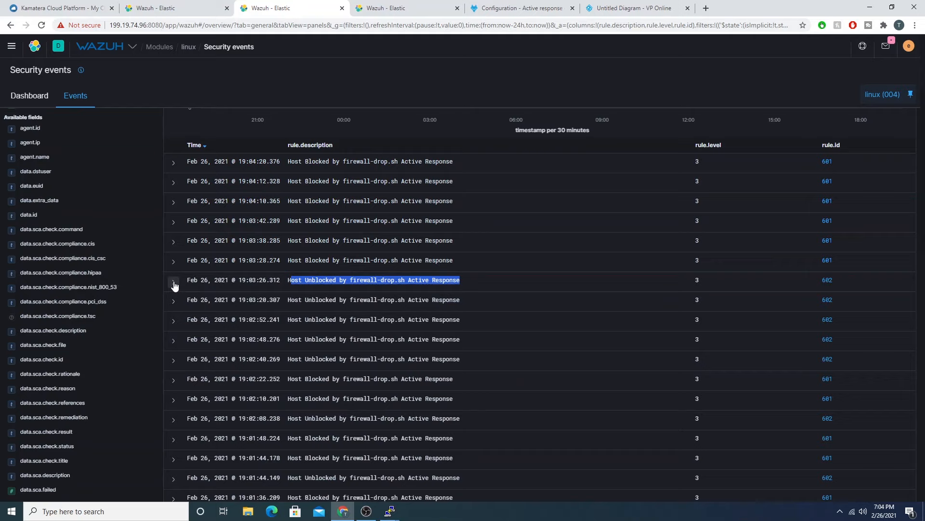
click(174, 163)
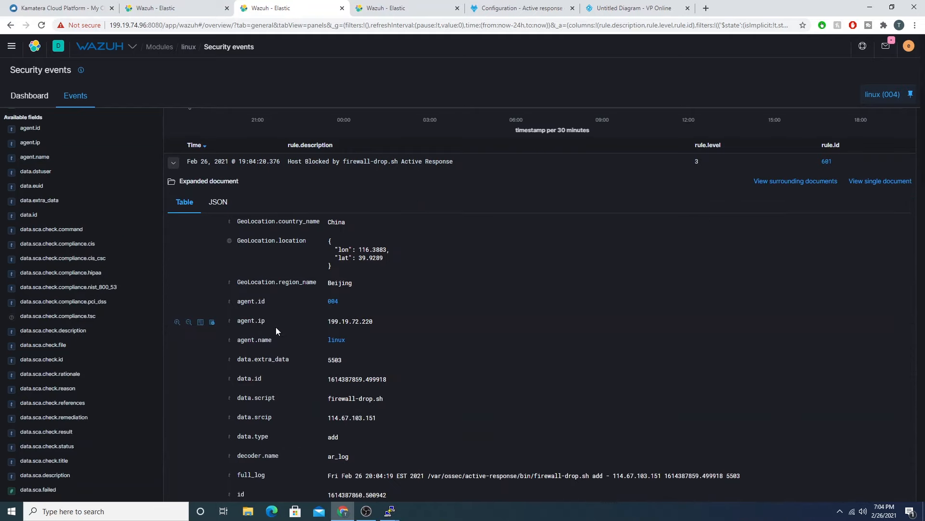
scroll(296, 326, down, 1)
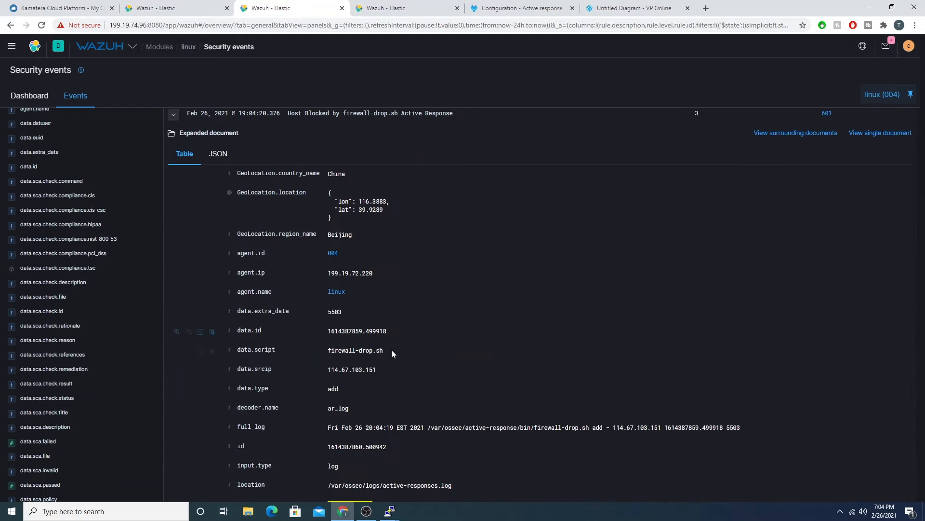
double_click(262, 369)
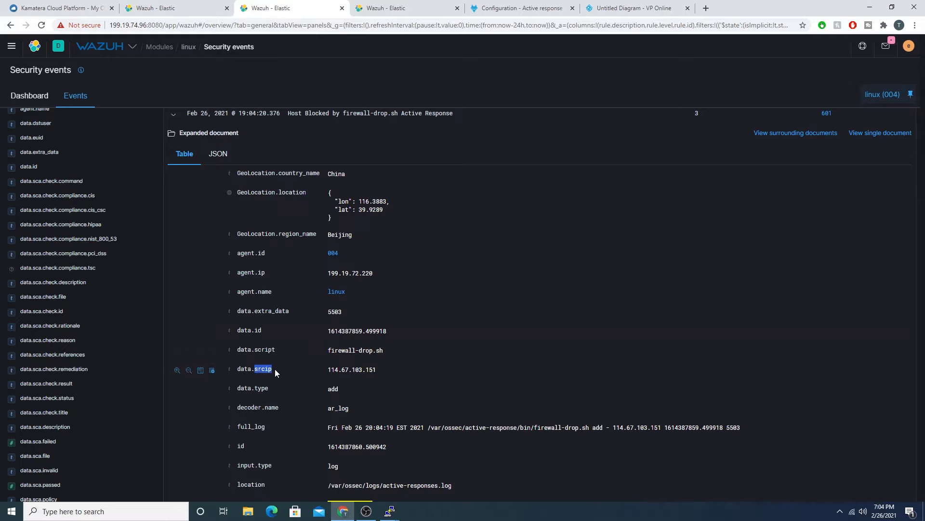
click(201, 371)
scroll(377, 265, up, 2)
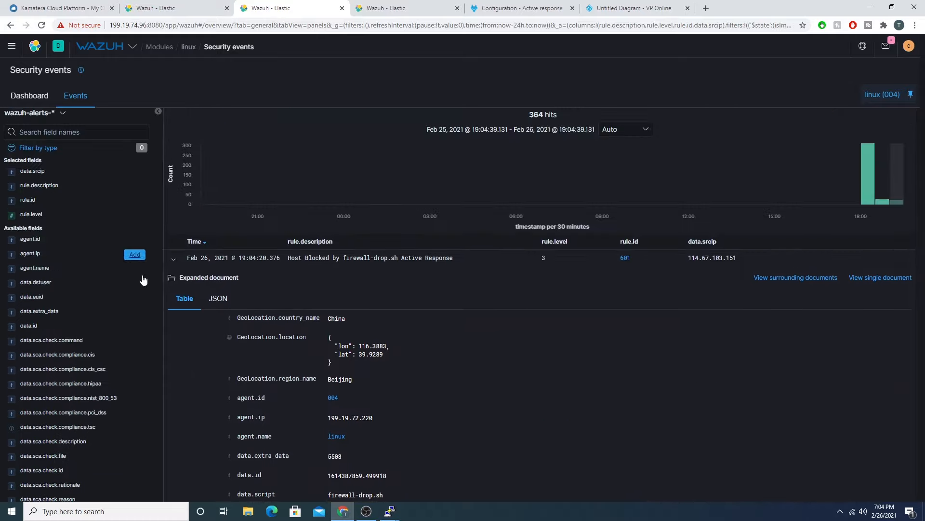
click(173, 258)
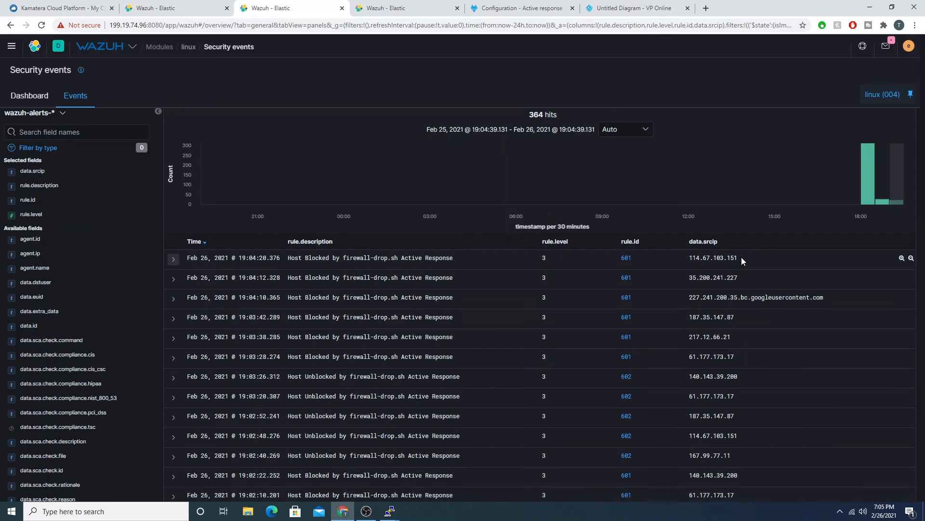
Step: Highlight the newest blocked event's source IP and filter the events for data.srcip 140.143.39.200
drag(742, 259, 688, 259)
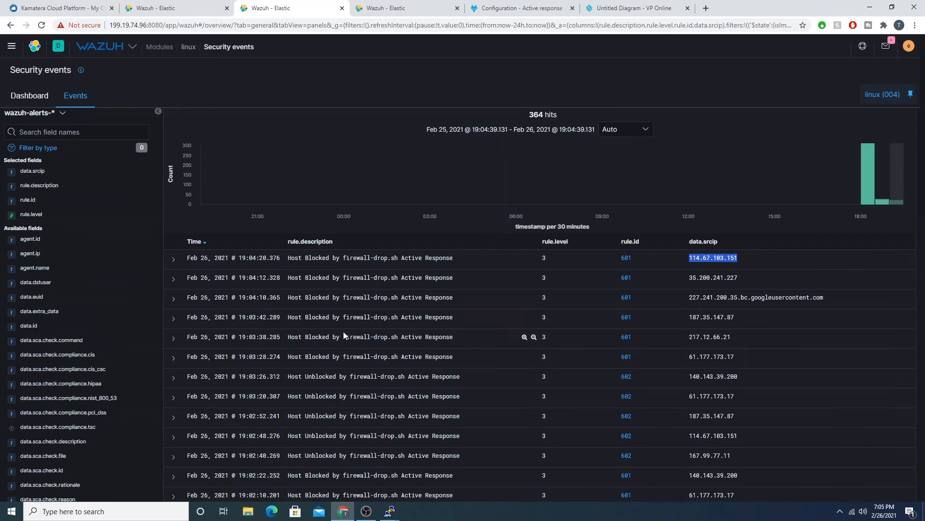
scroll(371, 301, down, 2)
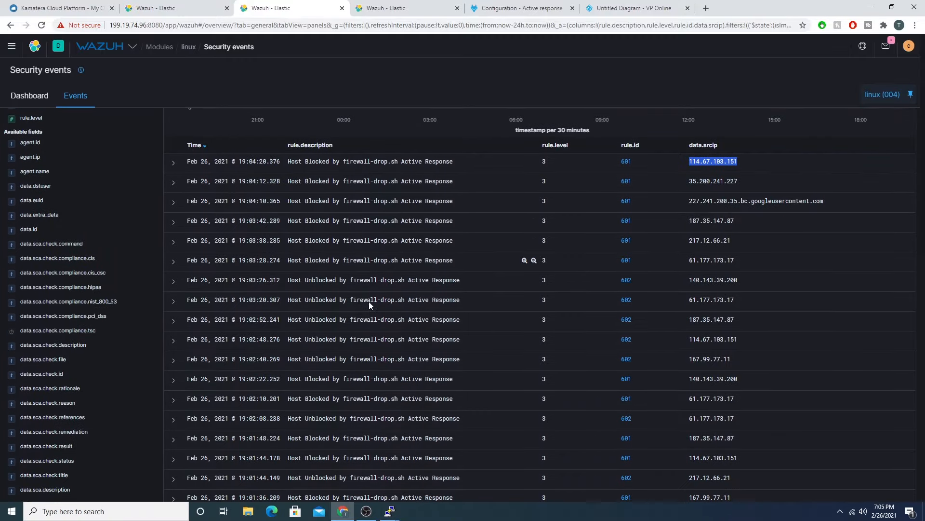
drag(755, 282, 689, 282)
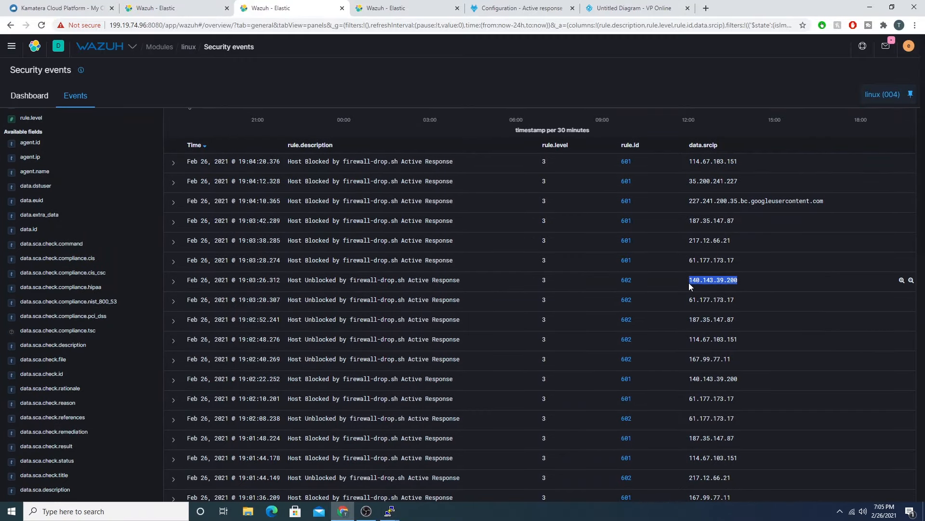
click(901, 280)
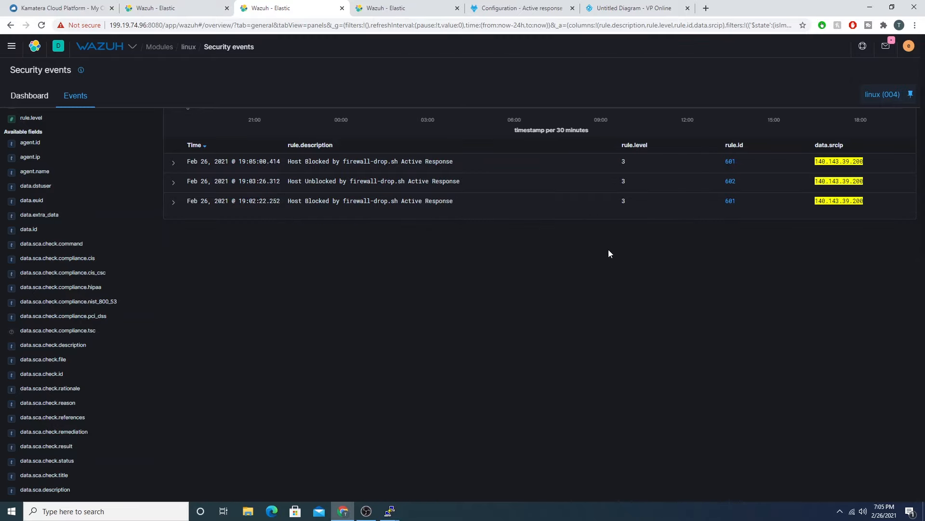
Step: Highlight the filtered Host Unblocked description and the source IP of the latest Host Blocked event
scroll(609, 253, up, 3)
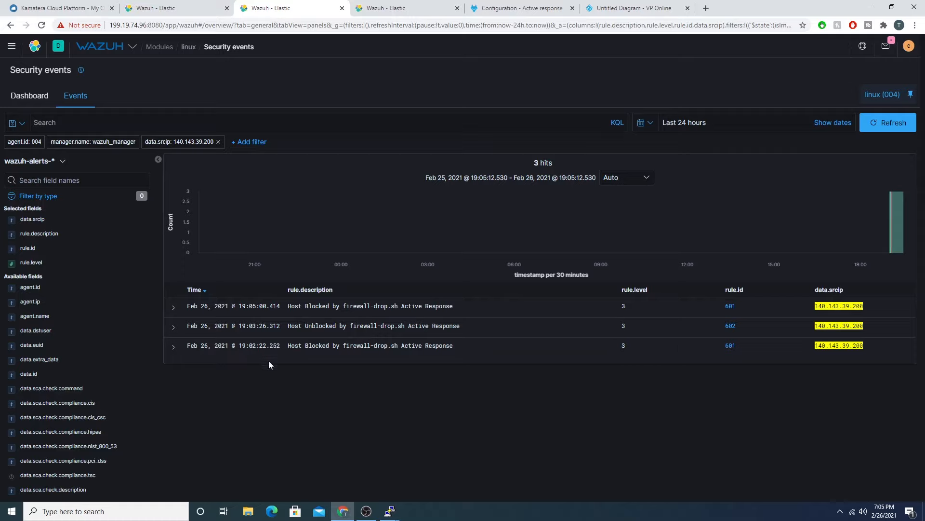
drag(291, 326, 458, 328)
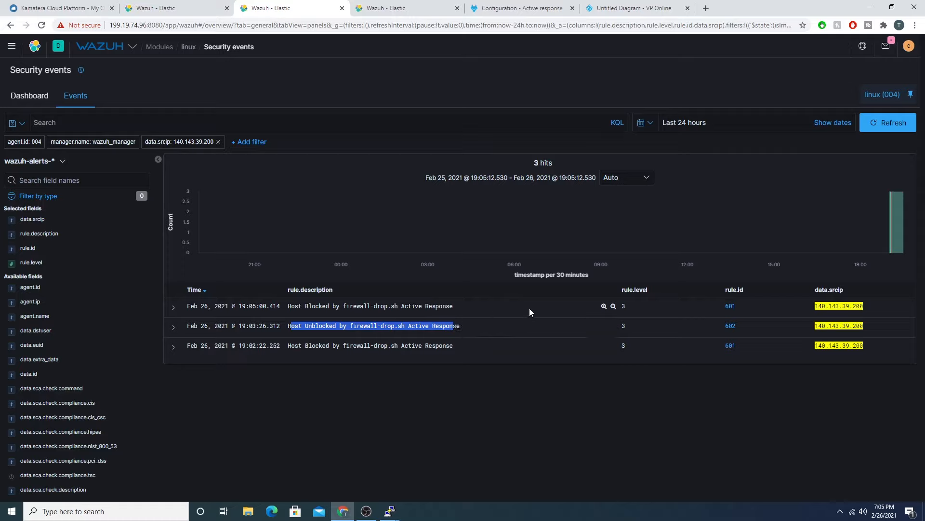
drag(816, 305, 865, 306)
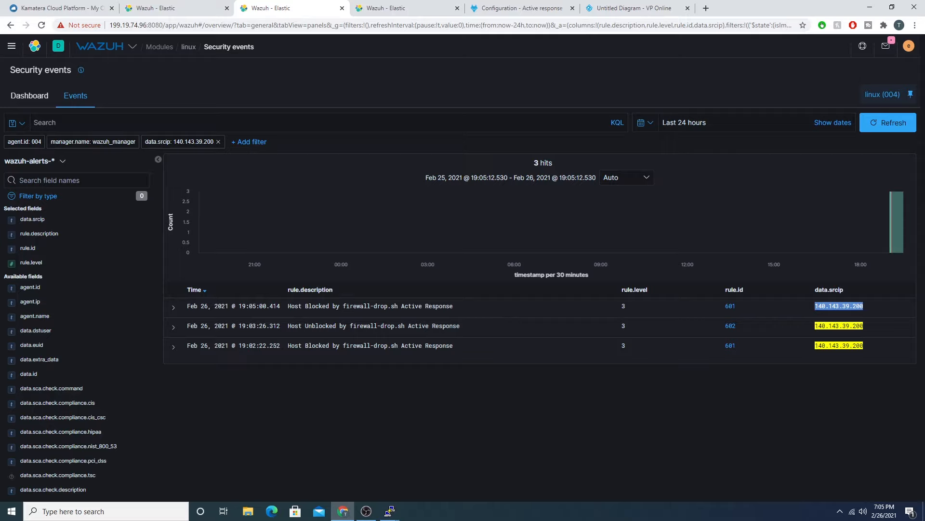
Step: Remove the data.srcip filter and look through the agent's full list of blocked and unblocked events
click(217, 141)
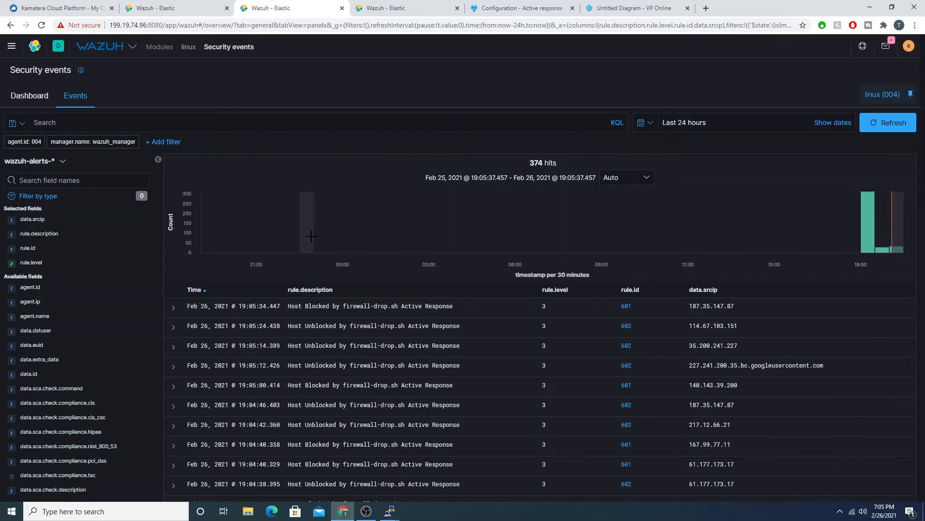
scroll(454, 376, down, 3)
scroll(434, 370, up, 3)
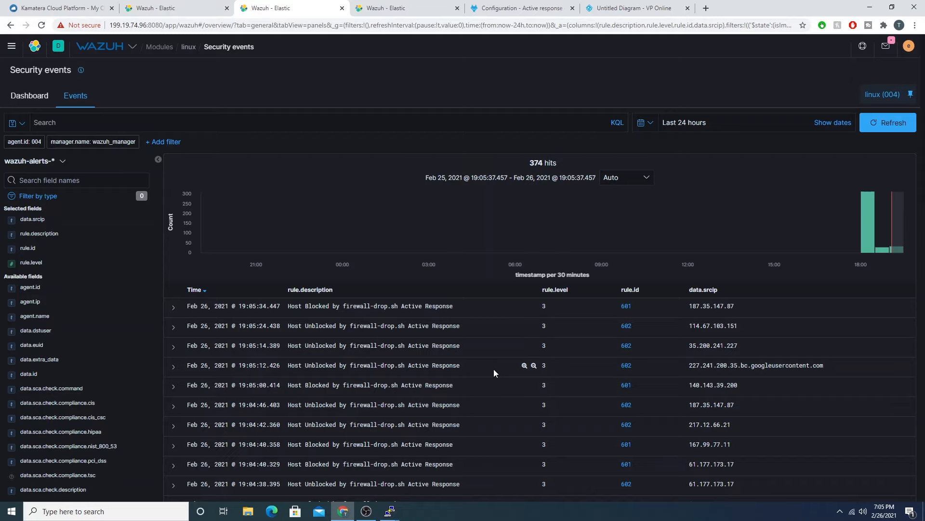
scroll(592, 355, down, 3)
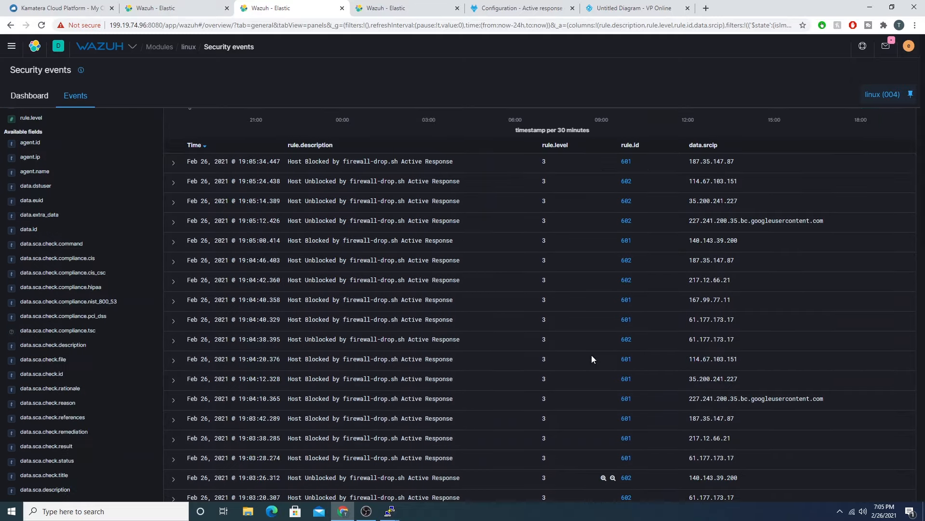
scroll(639, 337, up, 3)
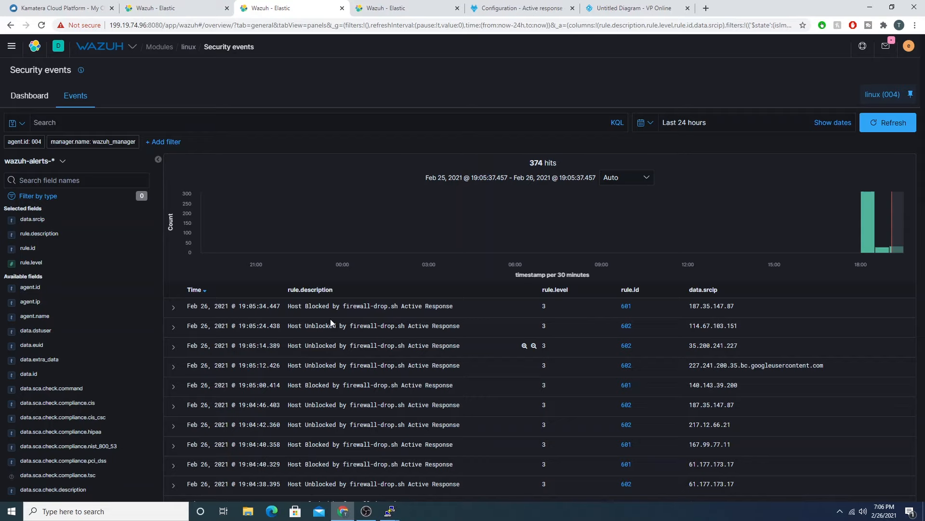
scroll(667, 258, down, 3)
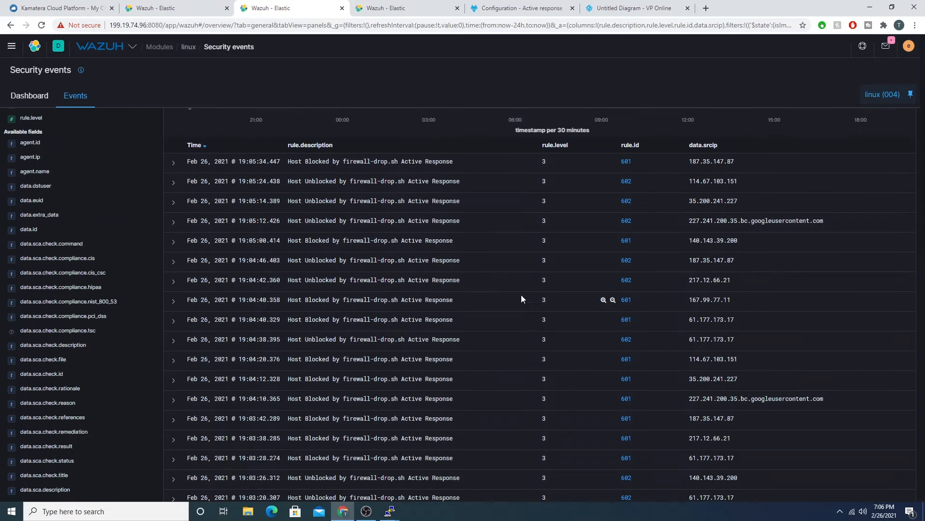
scroll(335, 227, up, 3)
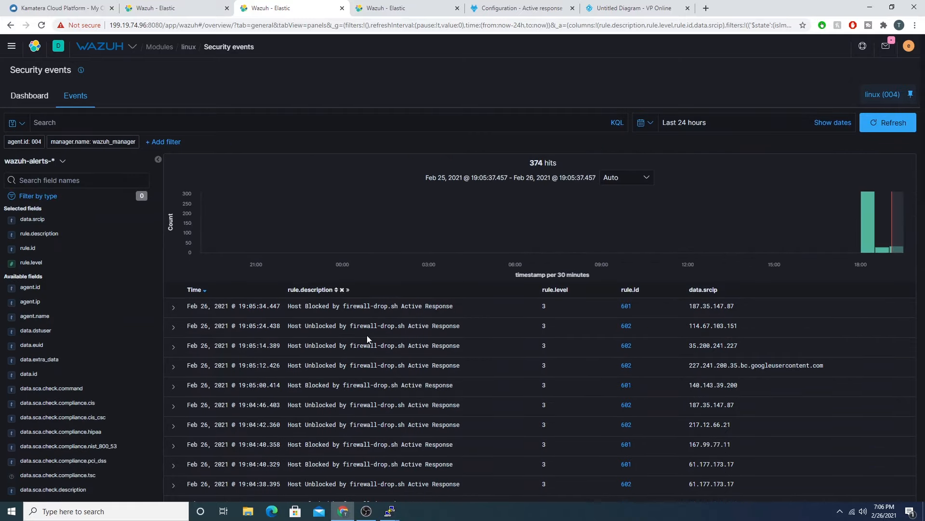
Step: Switch to the Wazuh active response Configuration documentation and look over its example command and active-response blocks
key(ctrl+Tab)
key(ctrl+Tab)
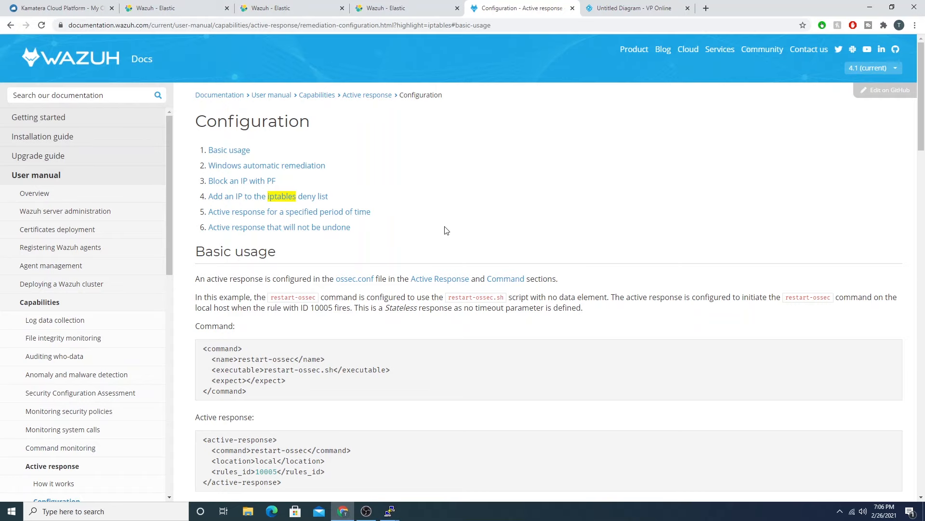
scroll(447, 230, down, 4)
scroll(444, 229, down, 4)
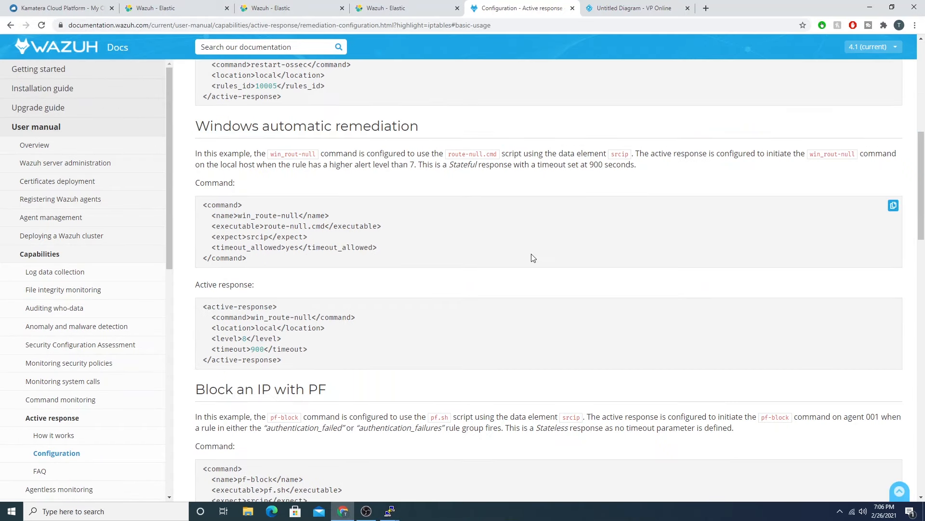
scroll(492, 310, up, 7)
Step: Bring back the wazuh_manager terminal, suspend the log follow, and change to the /var/ossec/active-response/ directory
click(392, 512)
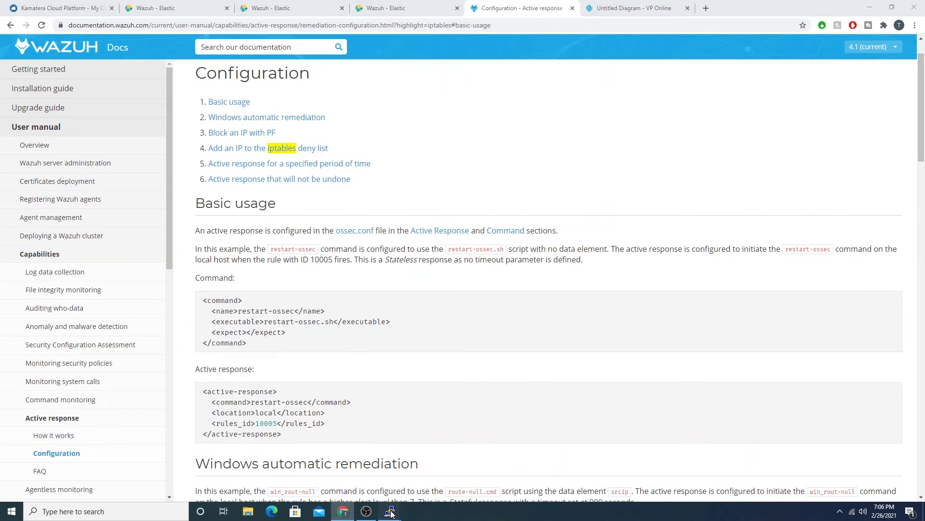
click(409, 463)
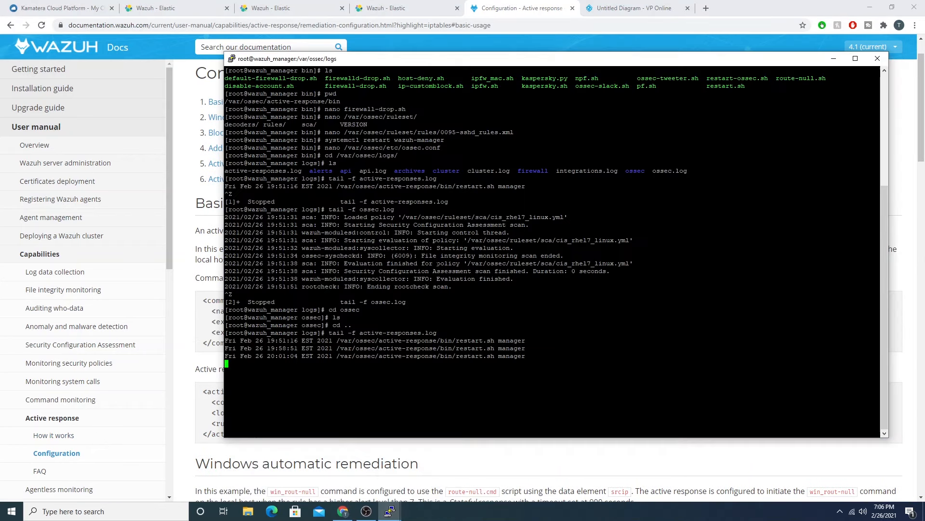
key(ctrl+z)
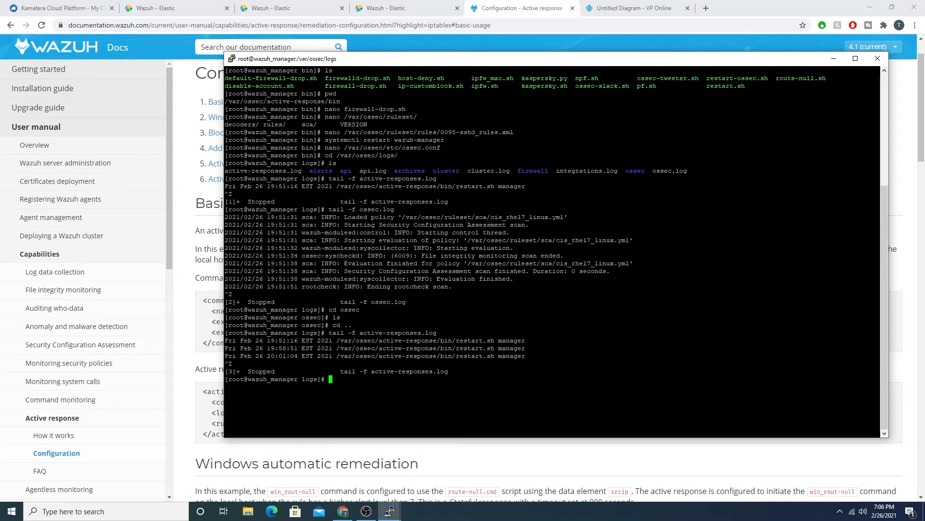
text(d /var/ossec/)
key(Home)
text(c)
key(End)
text(active-response/)
key(Return)
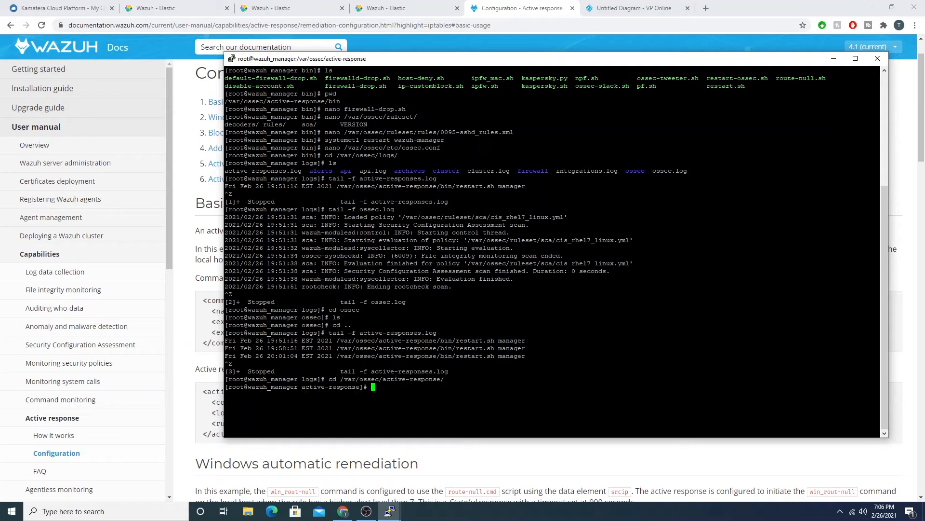
Step: Enter the bin/ subdirectory and list the active response scripts
text(cd bin/)
key(Return)
text(ls)
key(Return)
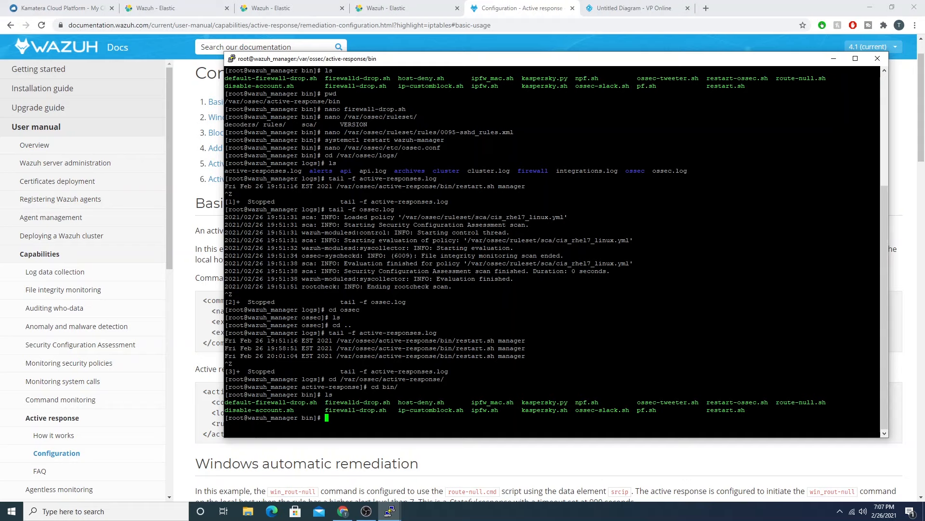
Step: Return to the Configuration documentation in the browser and look through its examples down to the active response for a specified period of time
click(322, 454)
scroll(322, 285, down, 20)
scroll(322, 286, down, 7)
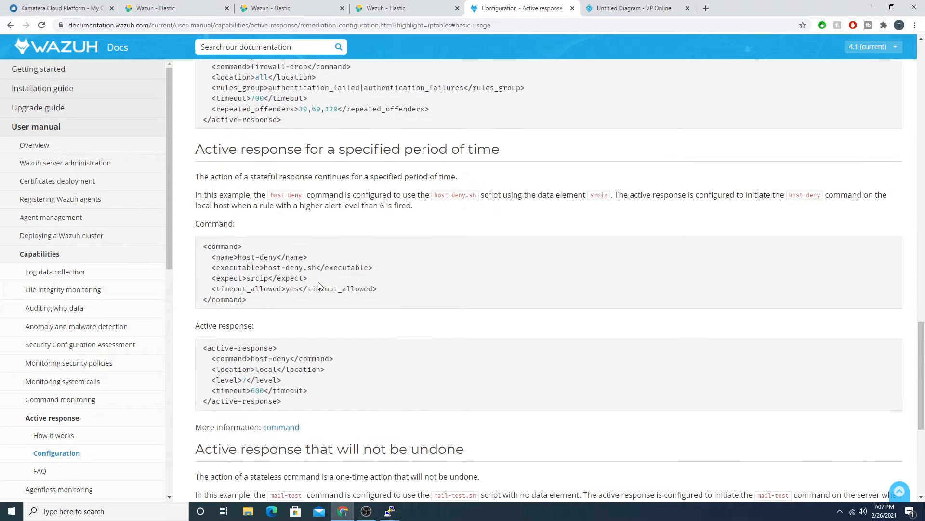
Step: Open the How it works page and review the default active response scripts for Linux, including route-null.sh, and for Windows
click(43, 436)
scroll(358, 336, down, 10)
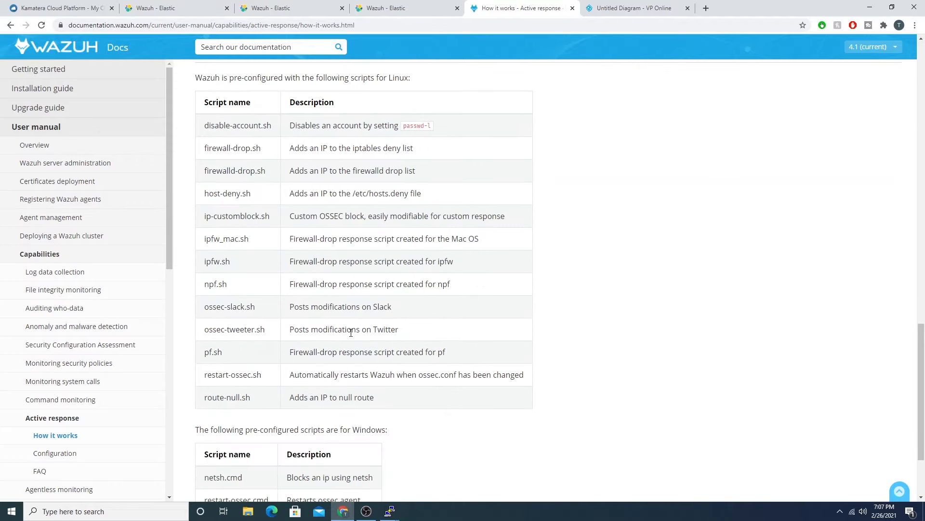
scroll(352, 337, up, 1)
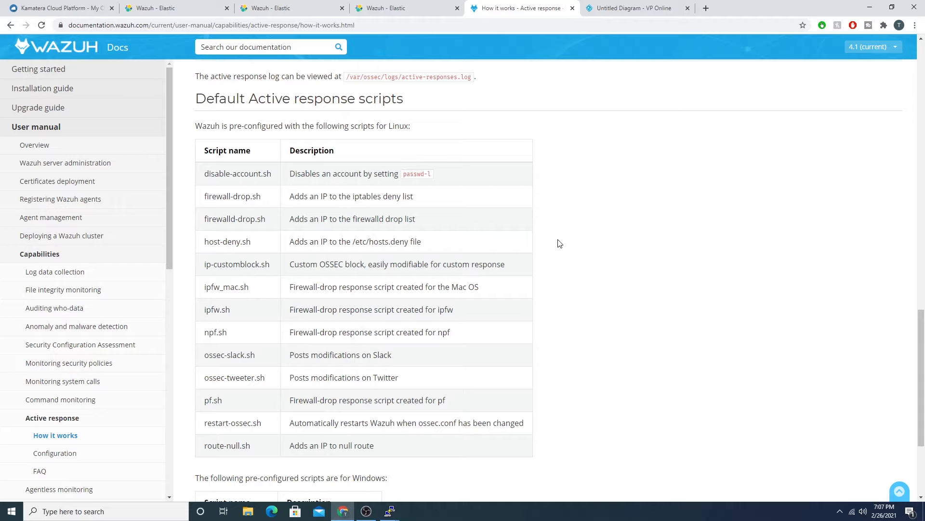
drag(289, 443, 387, 450)
scroll(397, 419, down, 3)
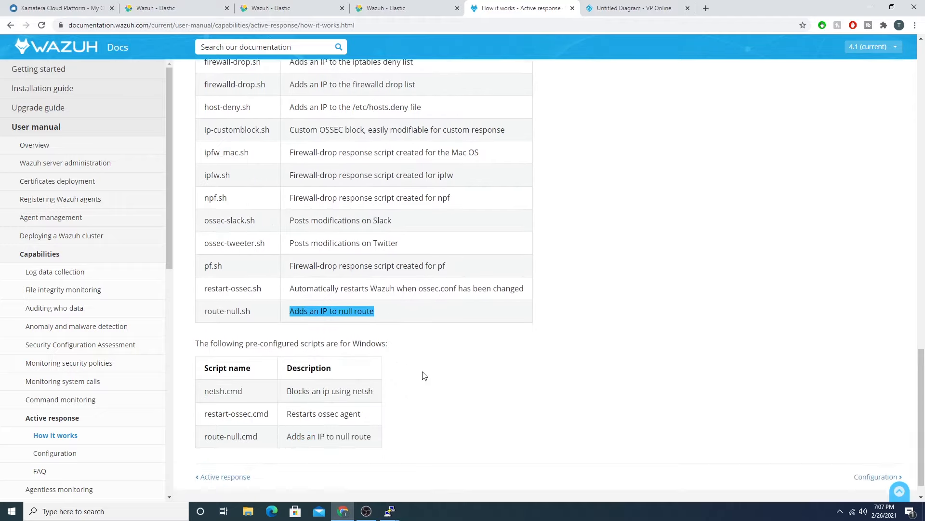
Step: Open the active response Configuration page and examine the Windows automatic remediation example that uses the route-null.cmd script
click(872, 448)
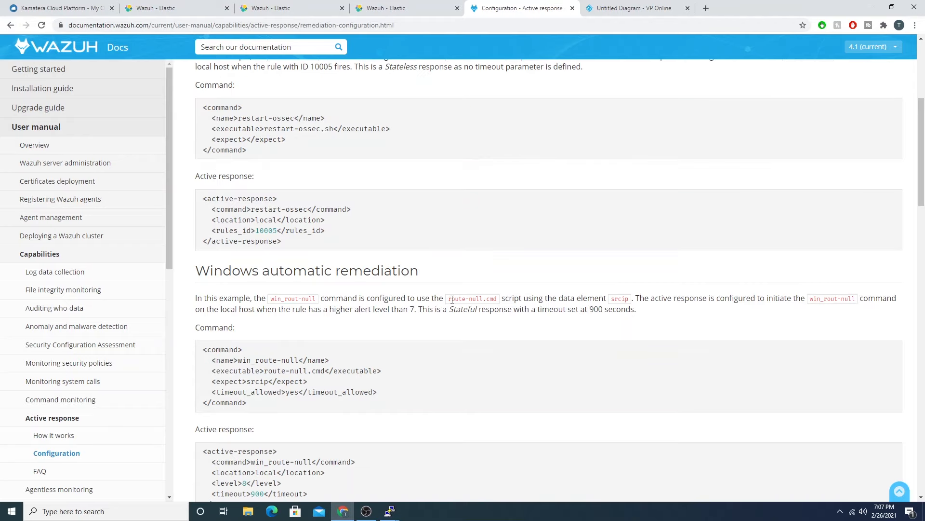
drag(450, 300, 500, 301)
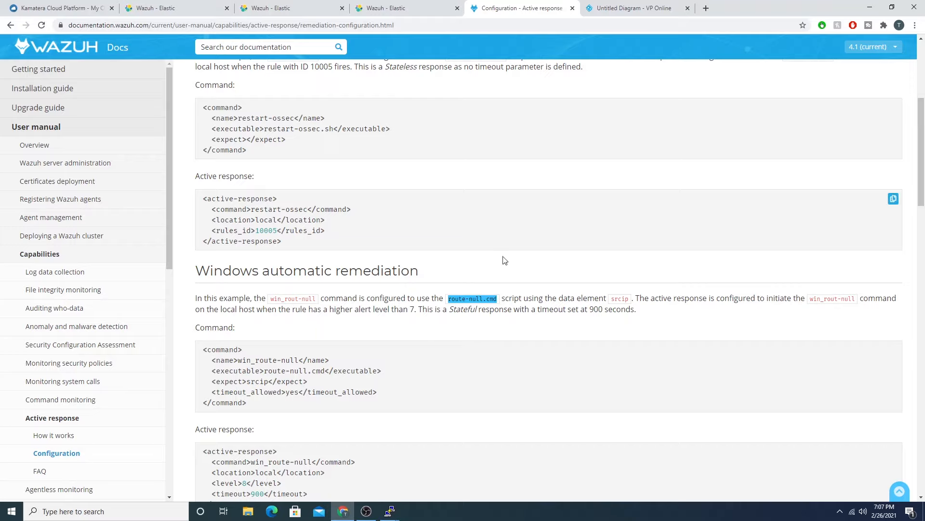
scroll(504, 260, down, 1)
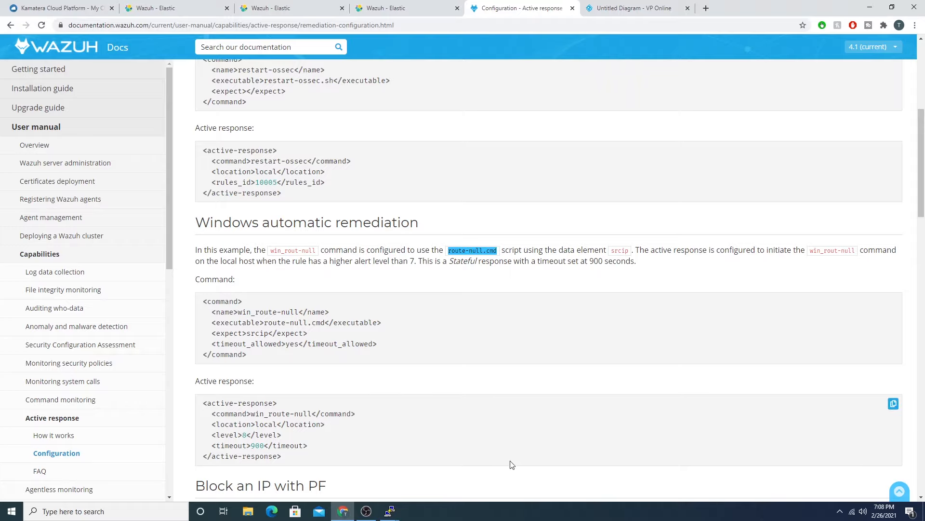
Step: Bring up the linux agent's terminal to view its firewall chains, and return to the Windows automatic remediation example in the documentation
click(389, 511)
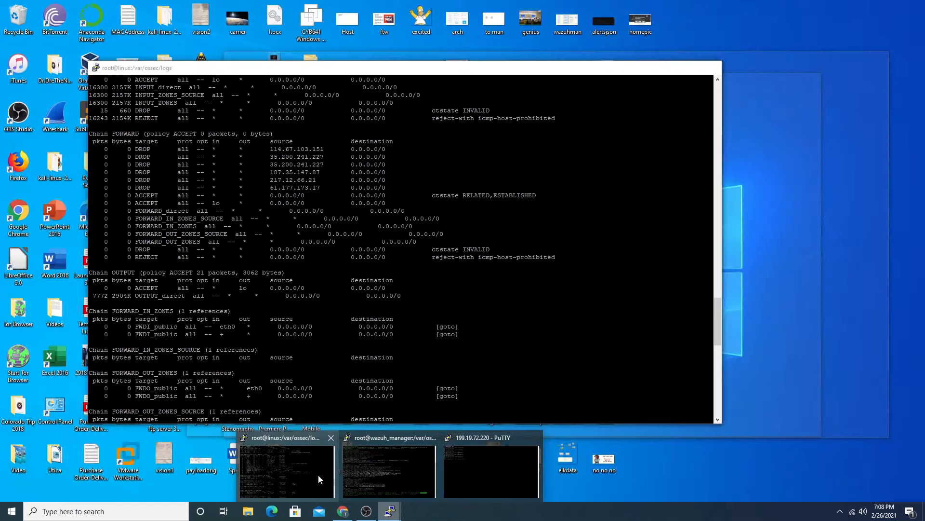
click(318, 475)
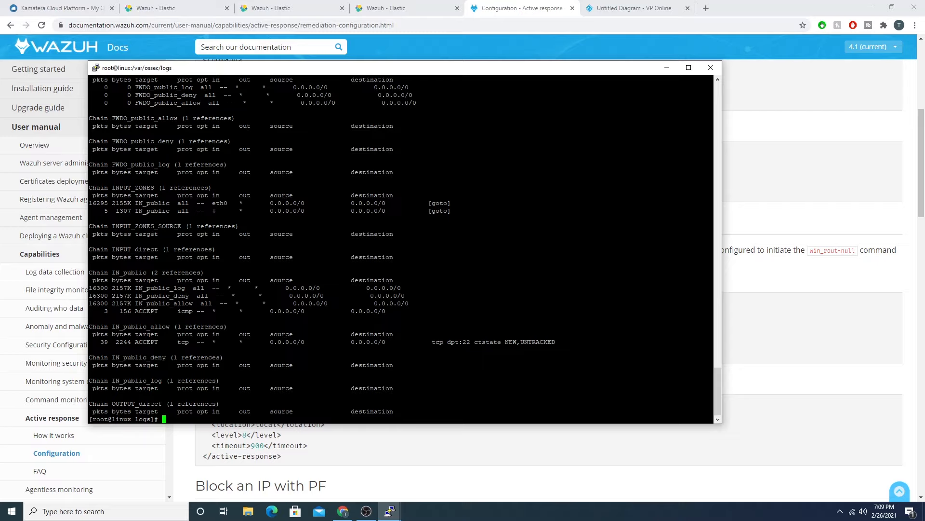
click(246, 472)
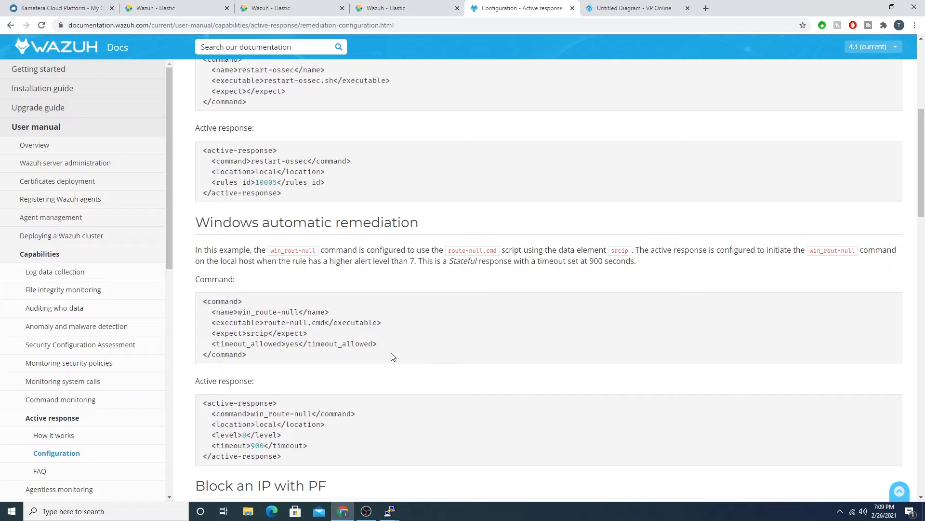
scroll(550, 324, down, 4)
scroll(550, 324, up, 3)
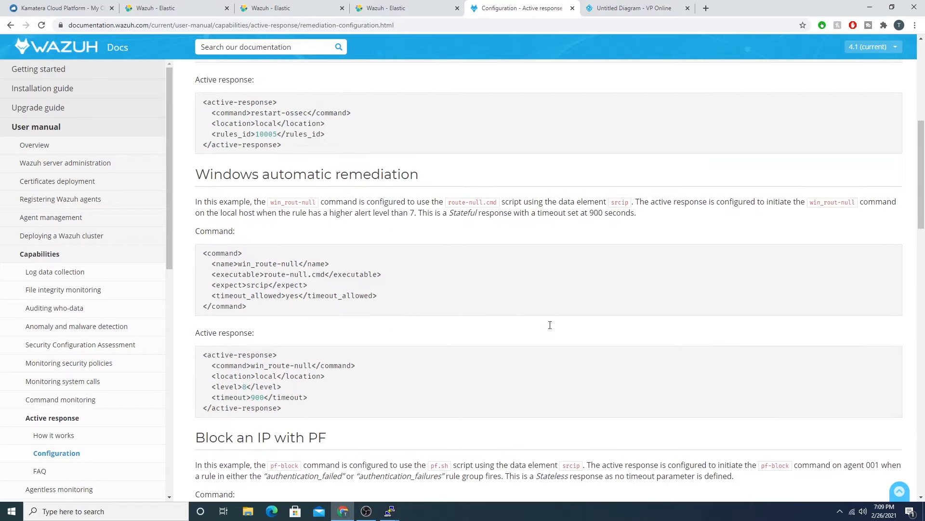